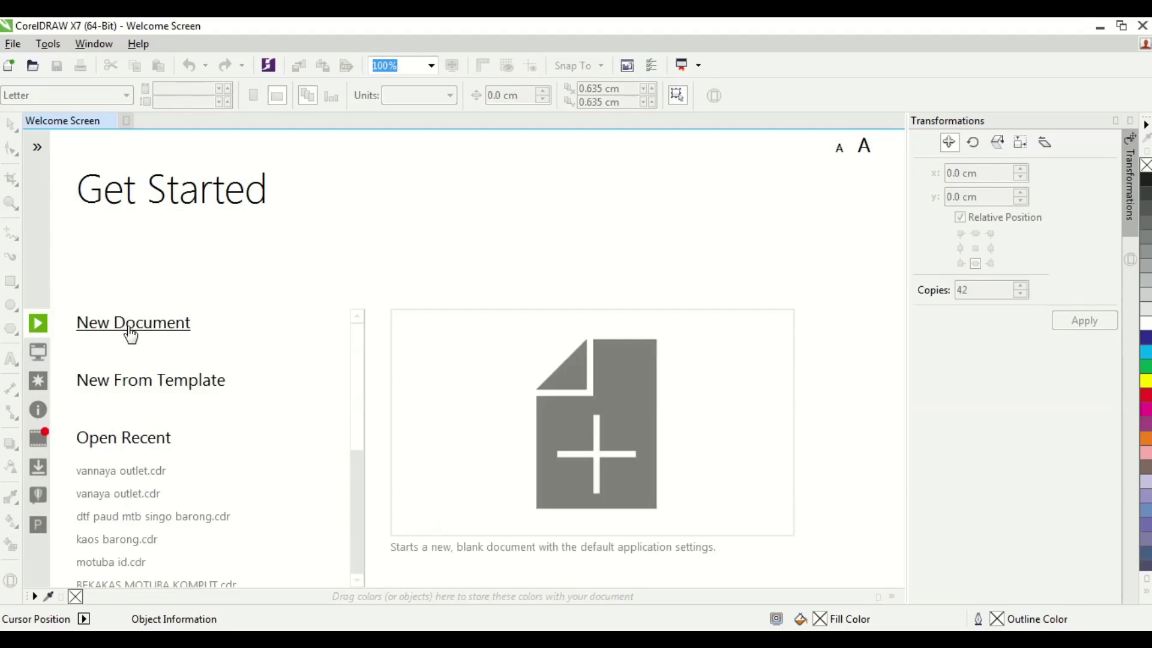
- Create a new blank Letter-size document, browse the main menus and expand the colour palette
left_click(171, 332)
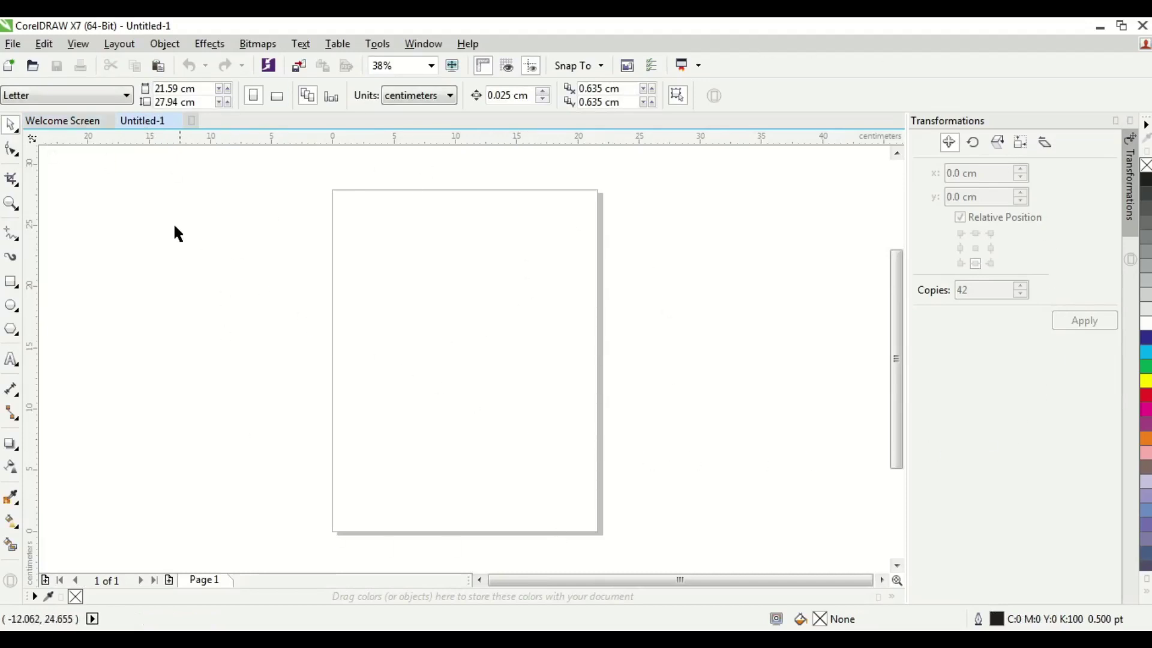
left_click(14, 44)
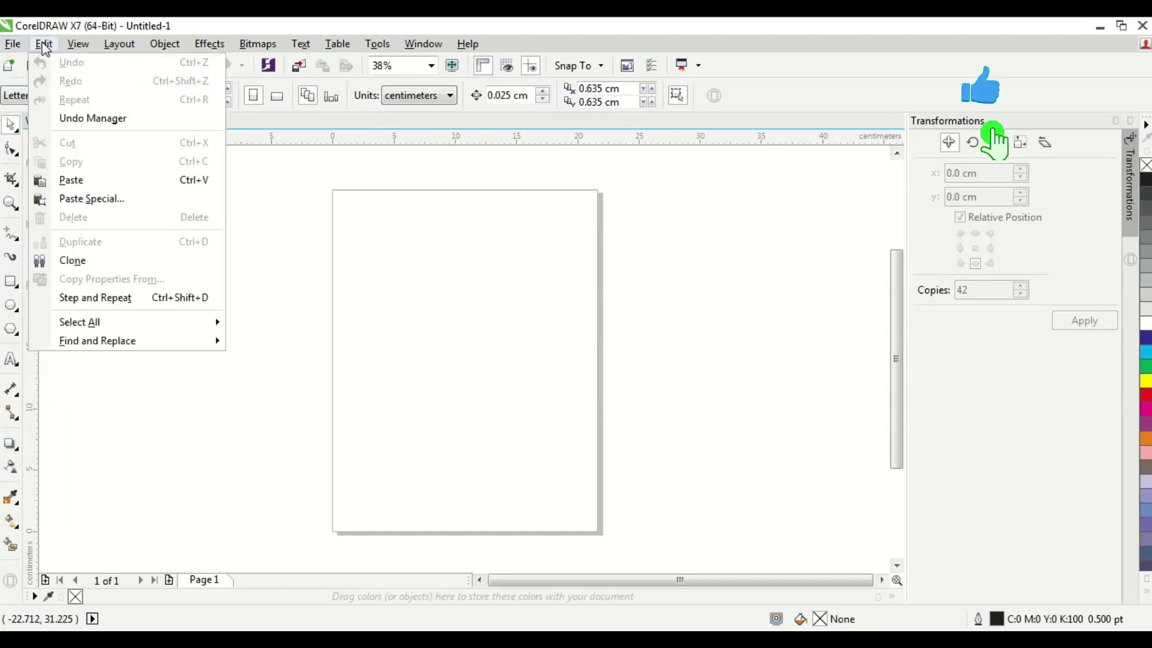
left_click(75, 46)
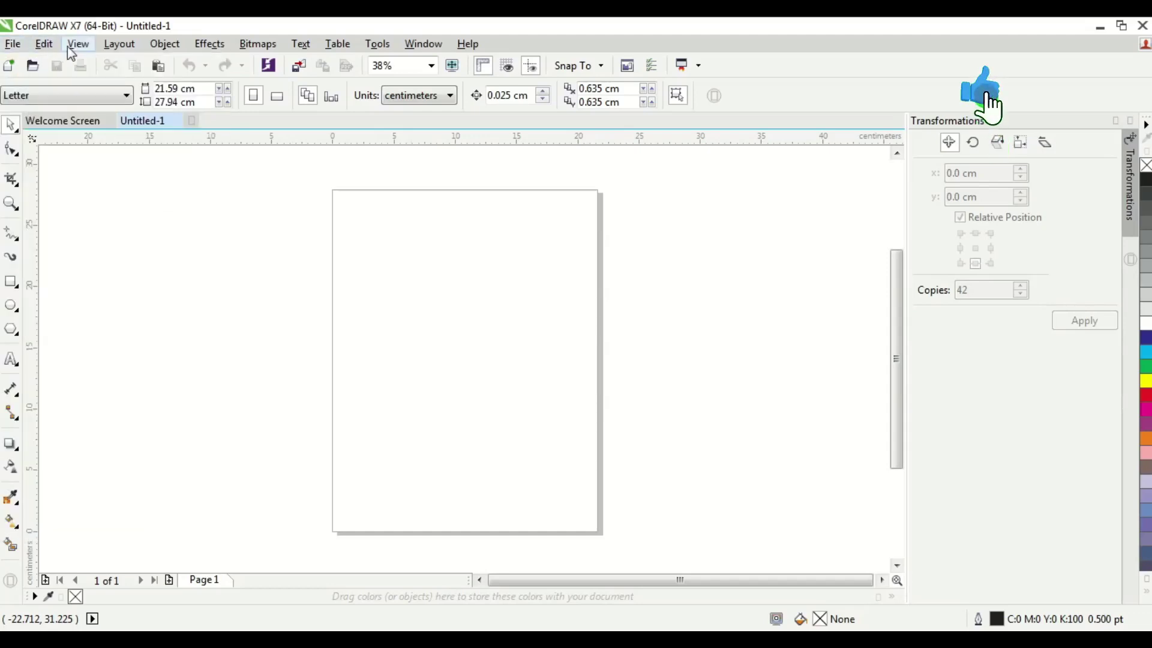
left_click(164, 44)
left_click(116, 44)
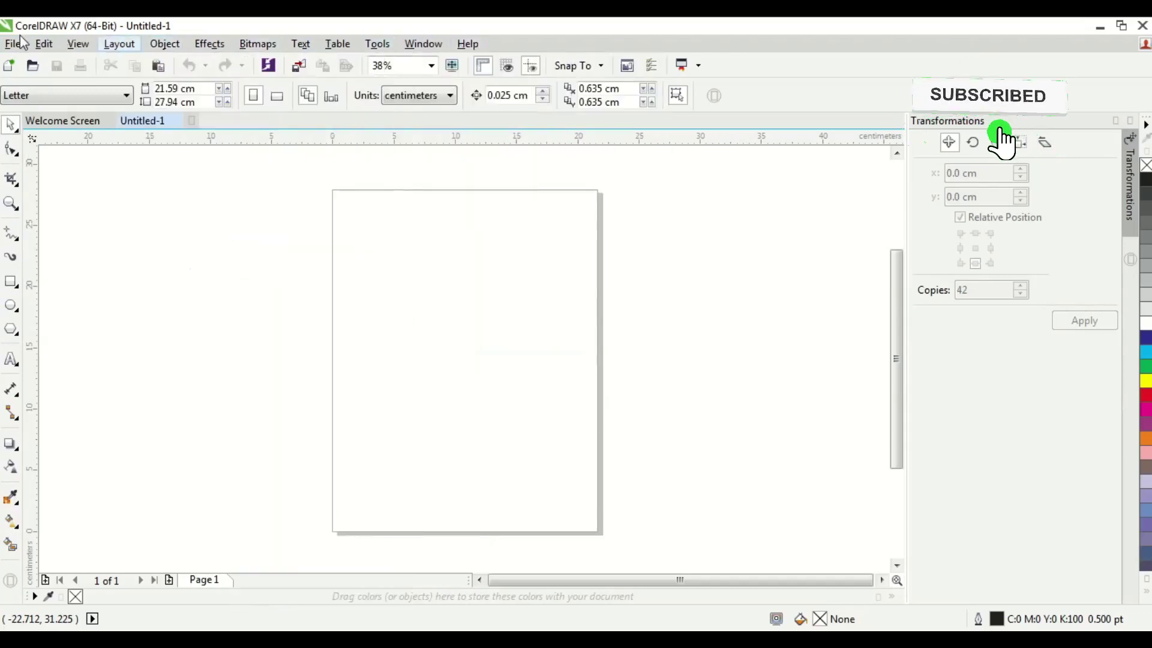
left_click(12, 44)
left_click(340, 242)
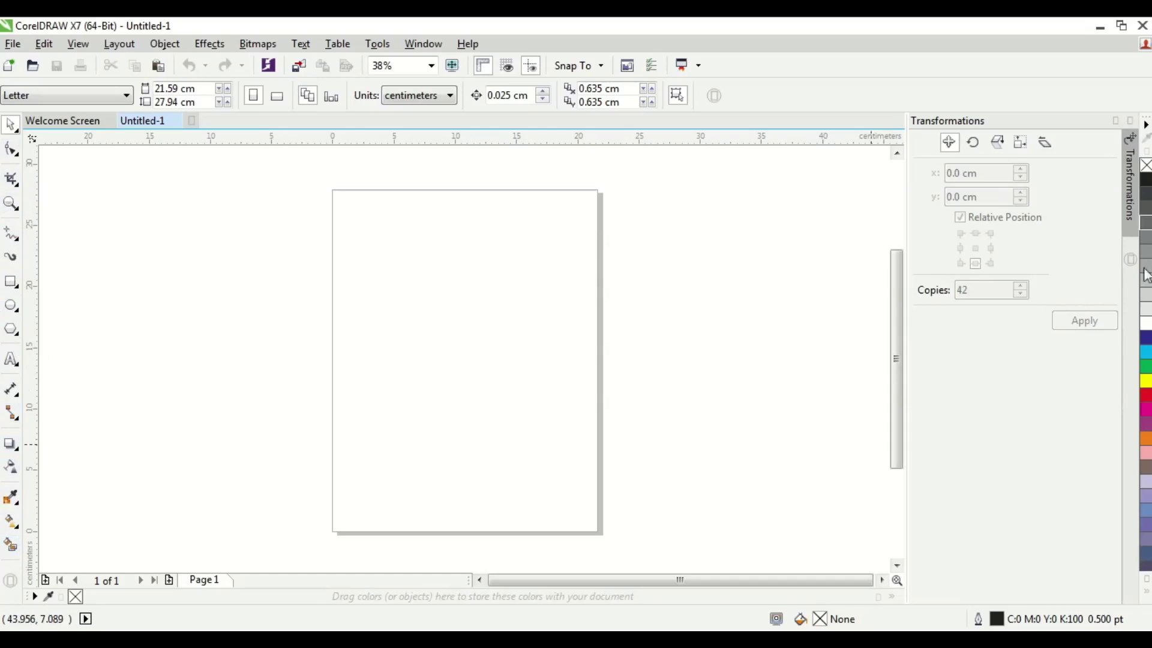
left_click(1145, 591)
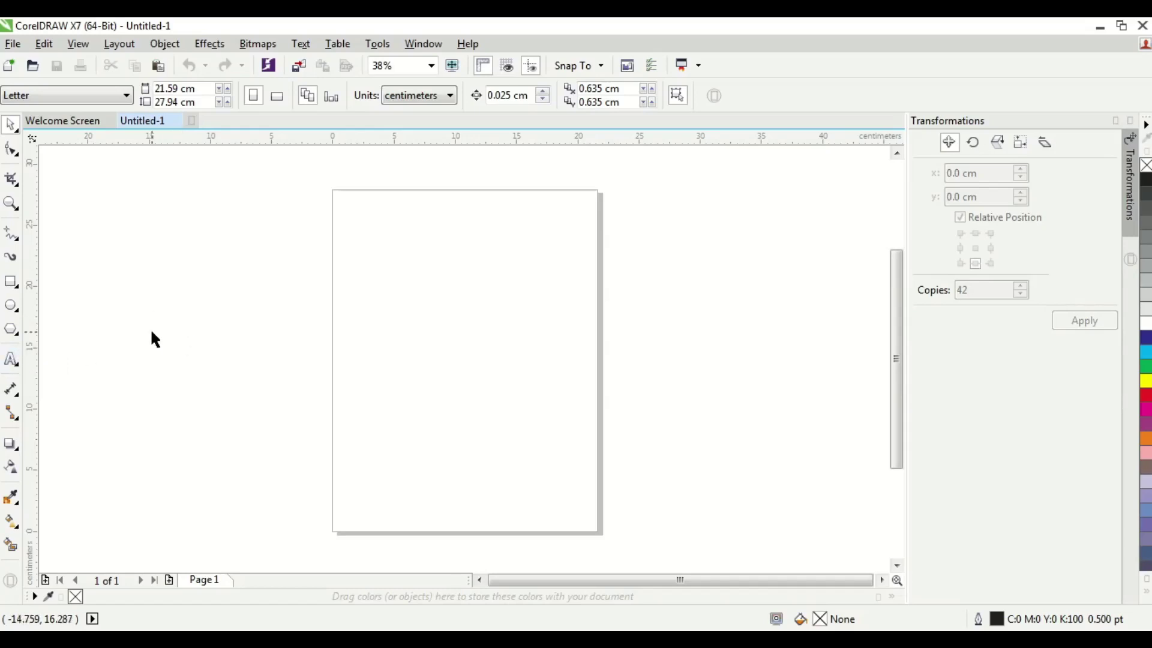
left_click(12, 359)
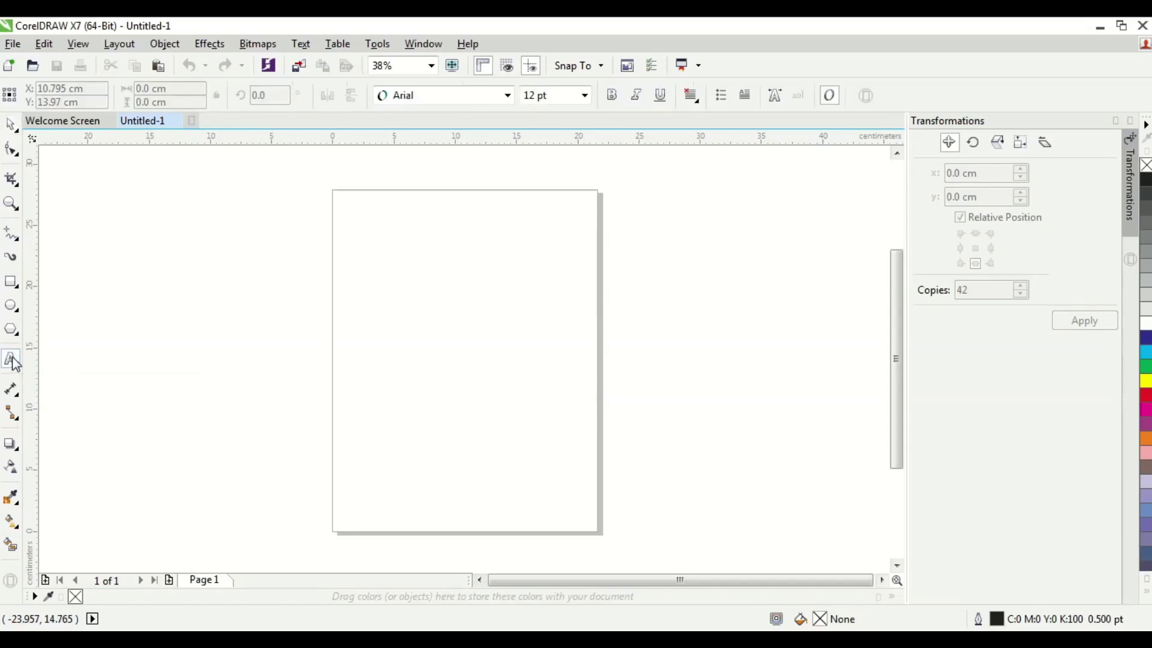
left_click(219, 268)
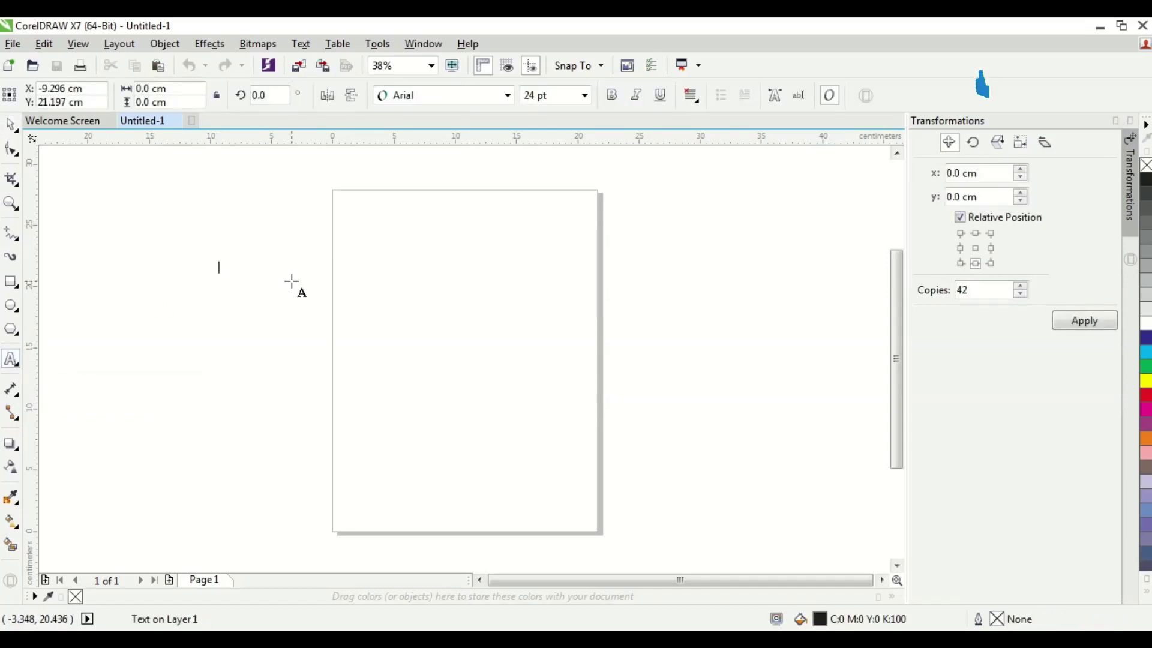
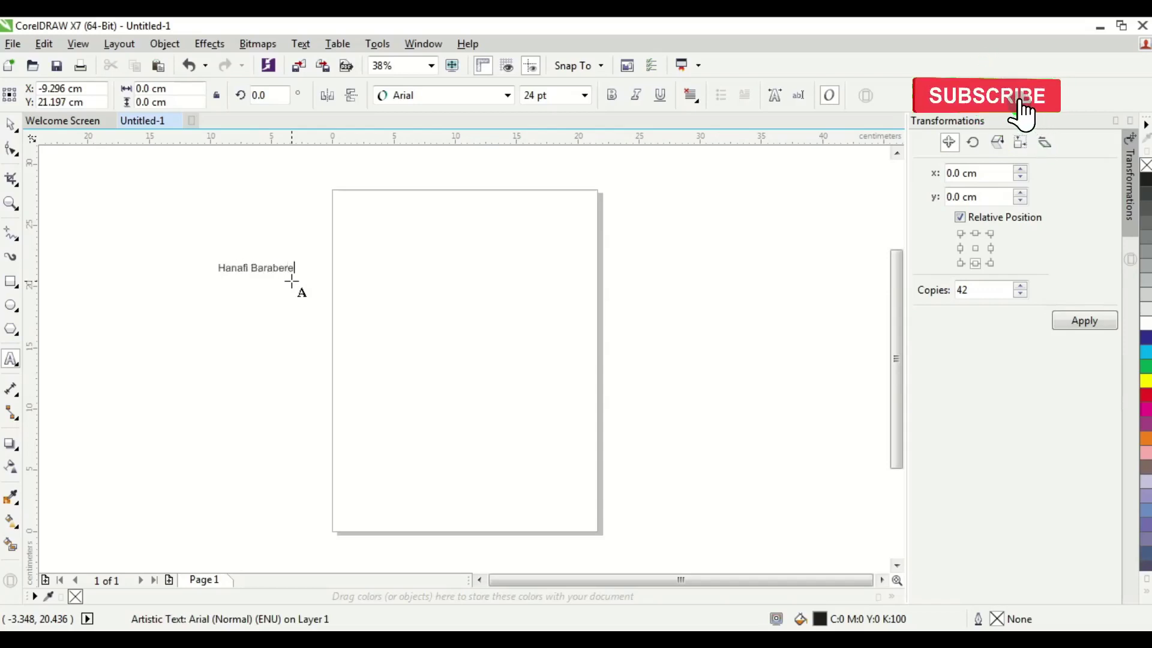
left_click(11, 124)
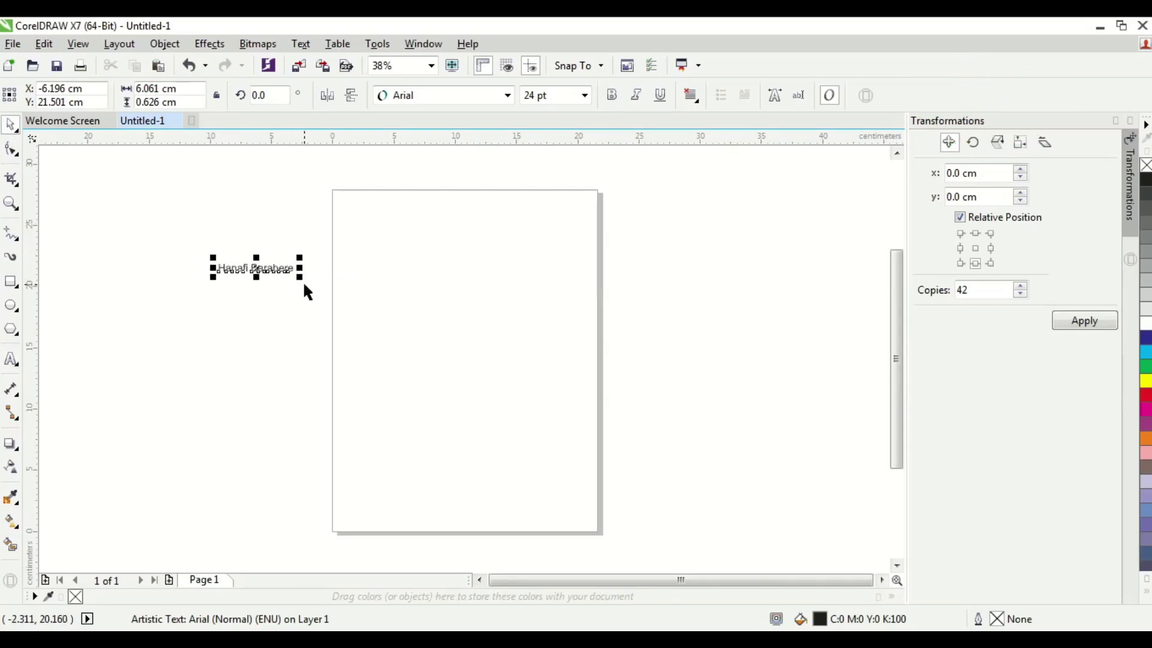
left_click_drag(300, 277, 533, 364)
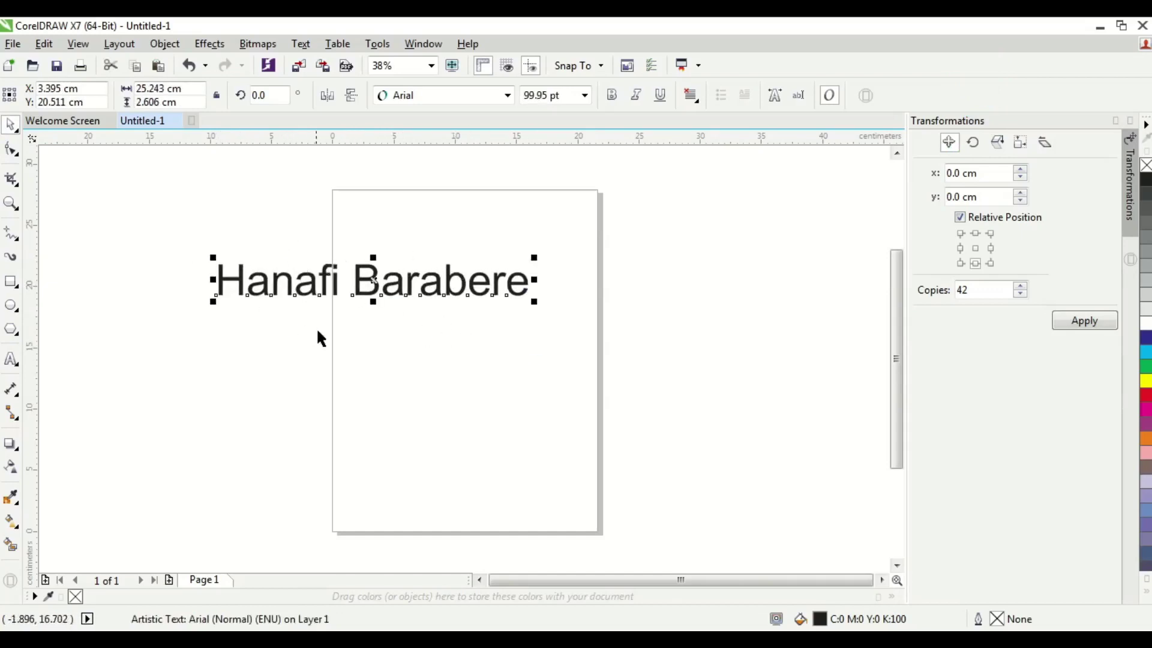
left_click(430, 354)
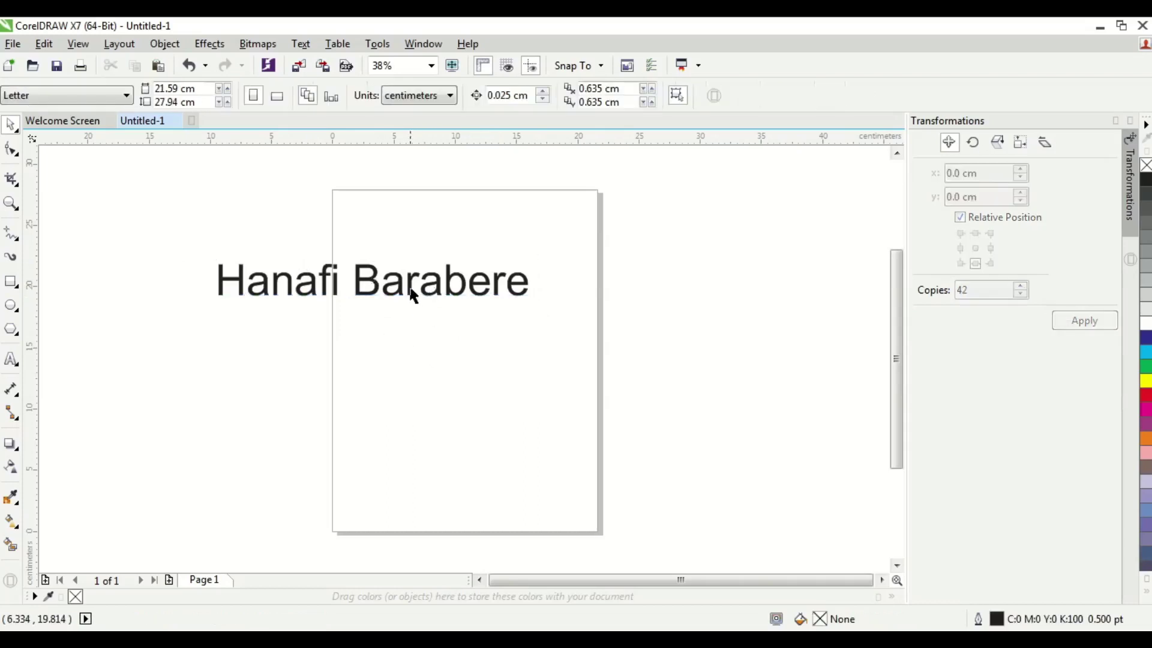
left_click(413, 295)
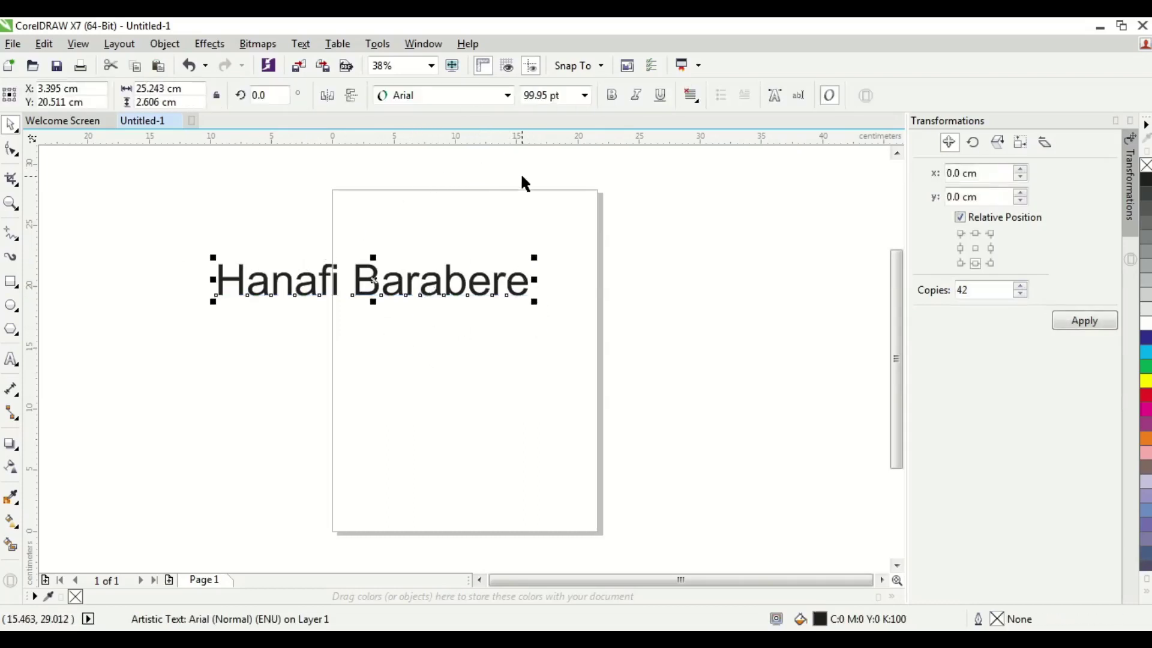
- Change the name text's font to The Centurion from the property bar font list
left_click(508, 95)
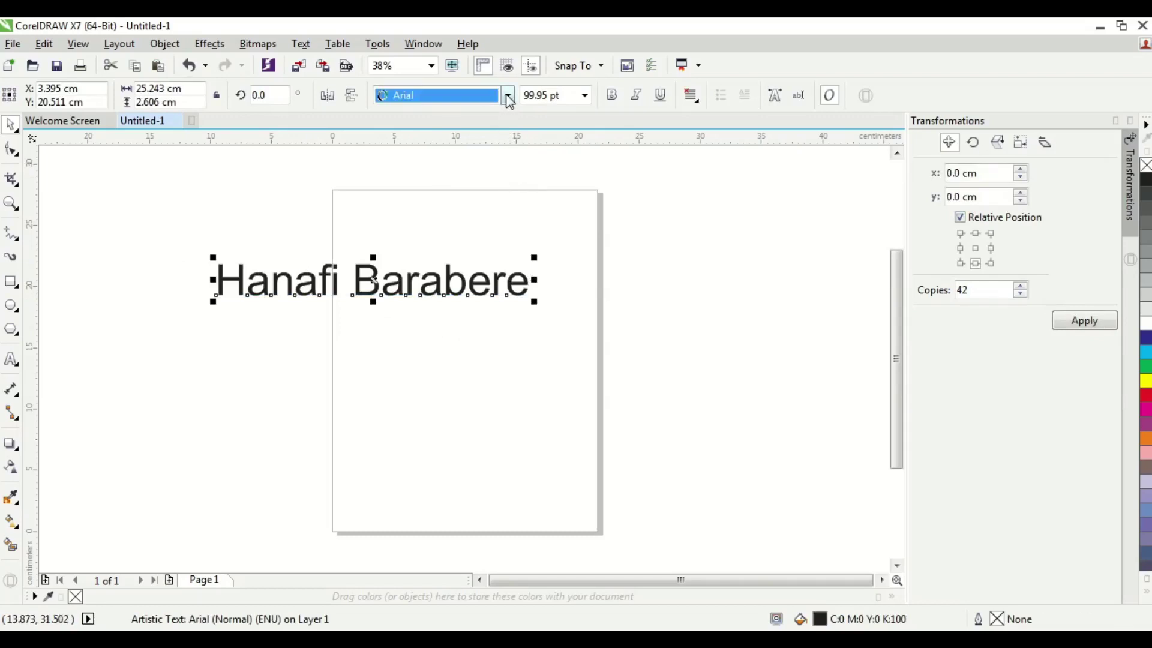
scroll(503, 267, "down", 6)
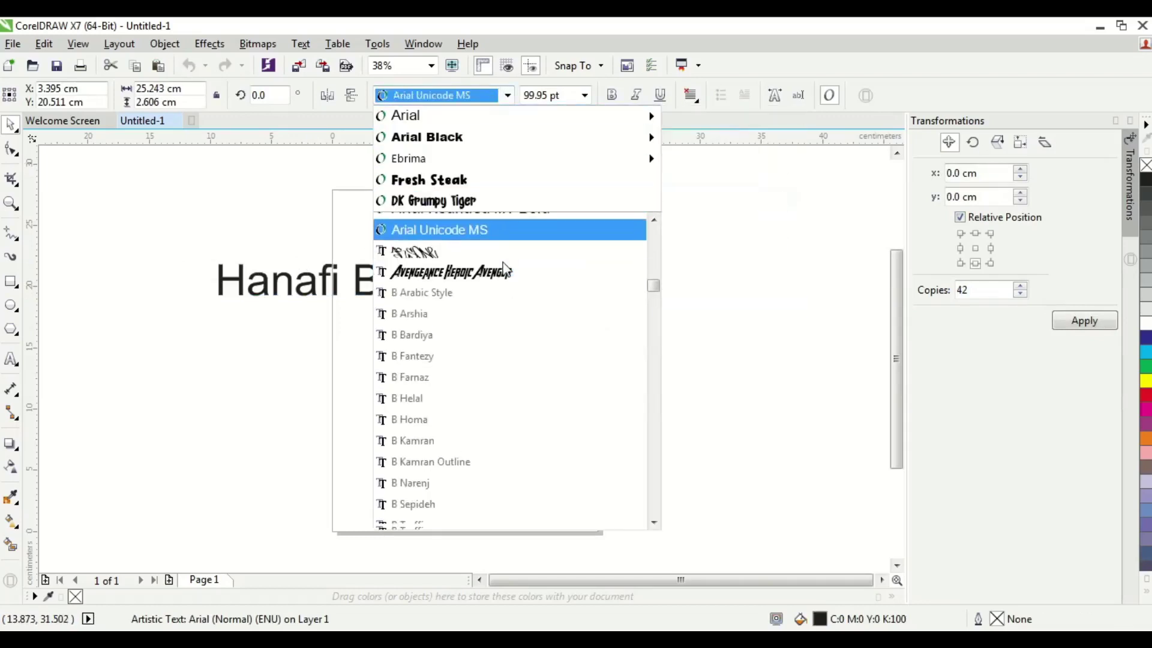
scroll(504, 268, "down", 10)
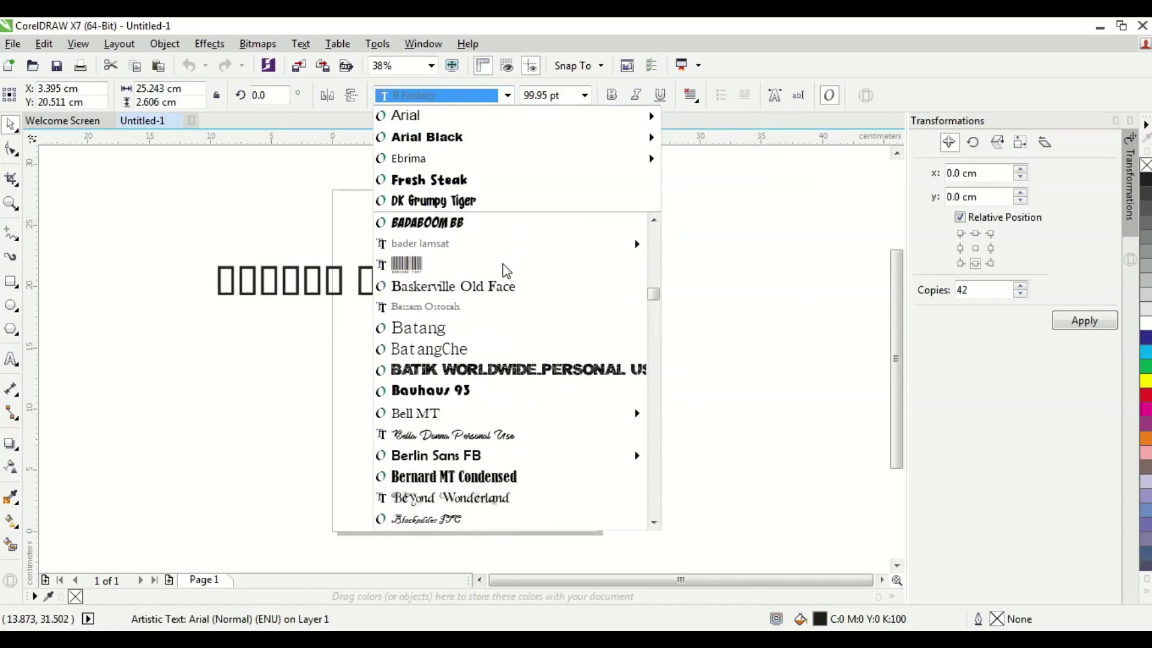
scroll(507, 271, "down", 3)
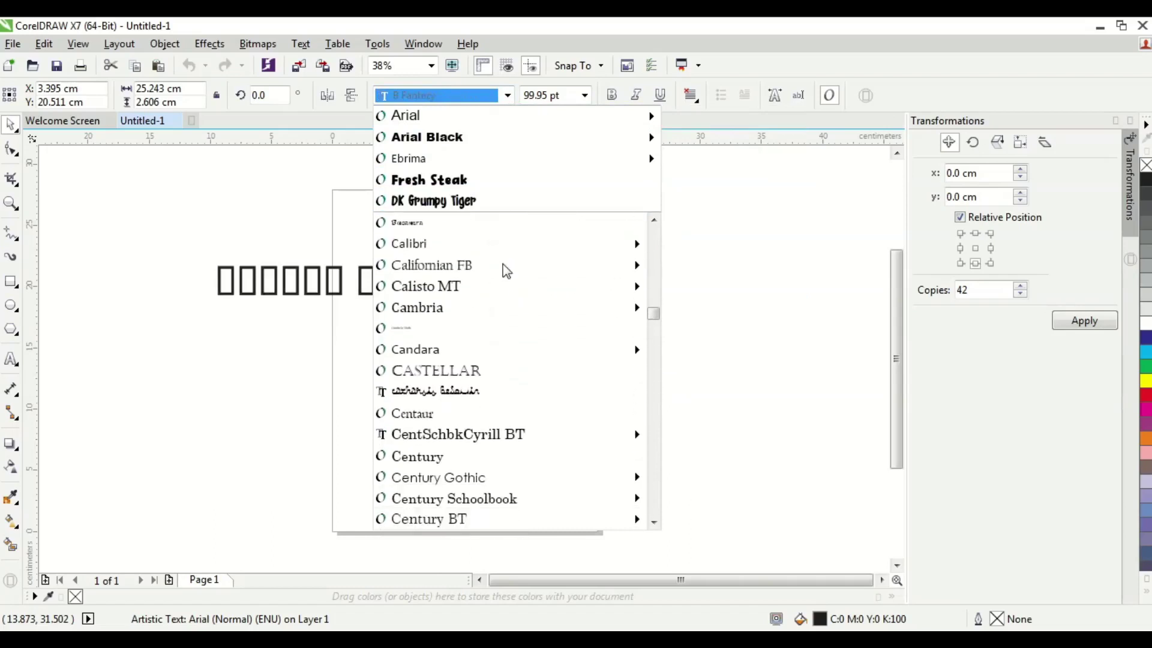
scroll(504, 276, "down", 20)
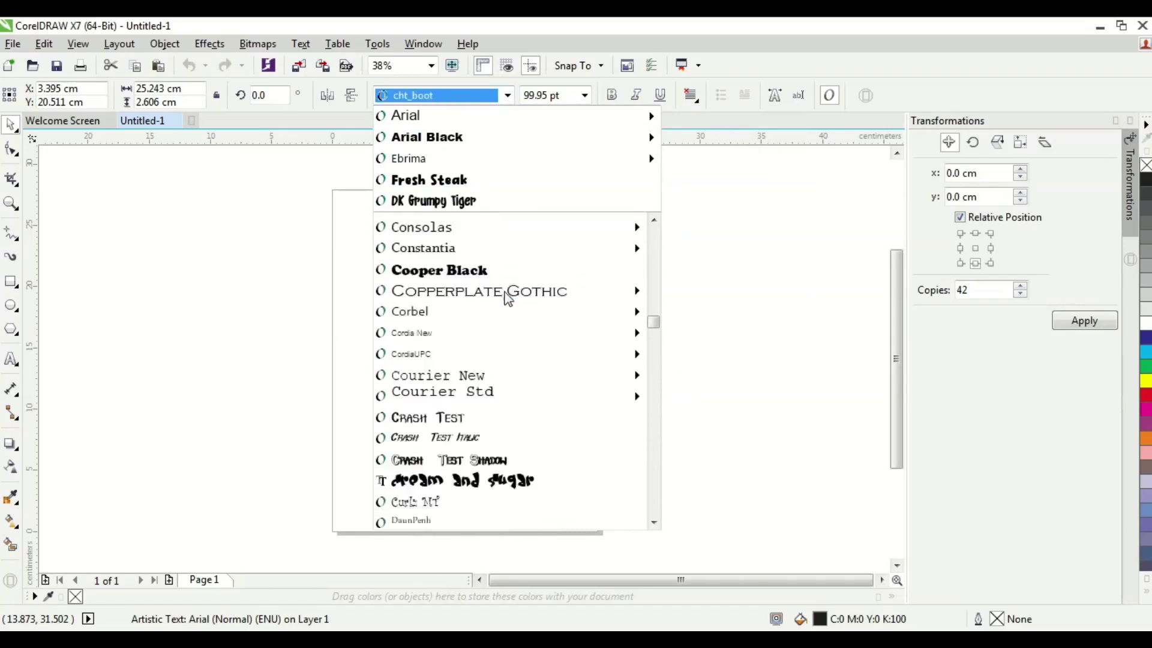
scroll(504, 292, "down", 20)
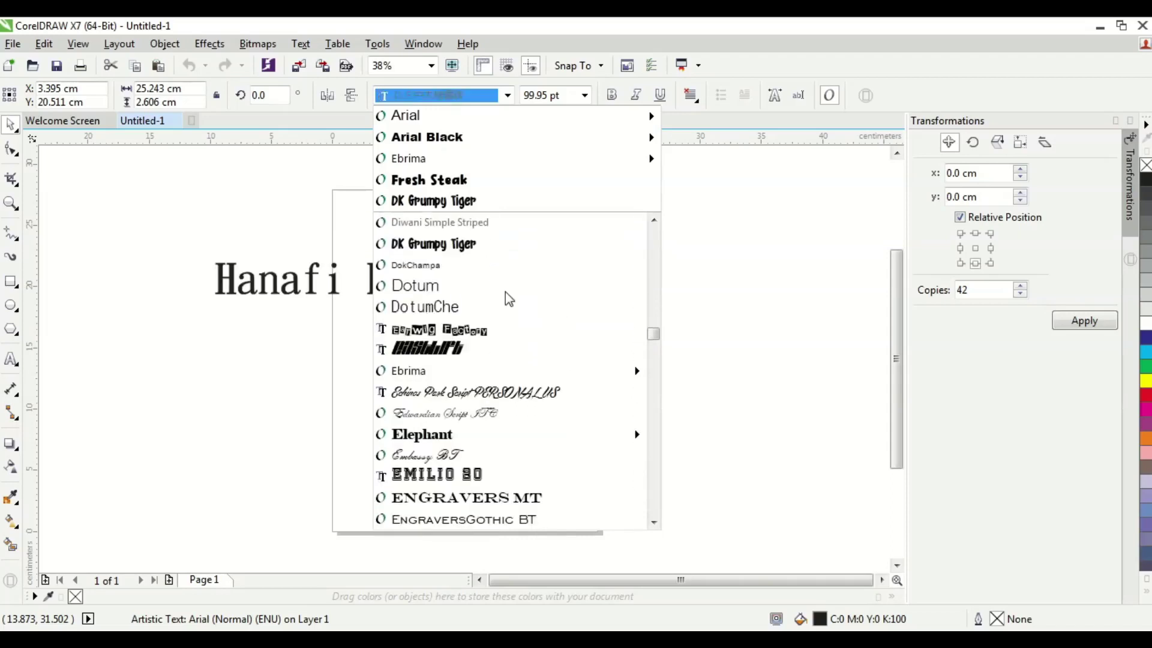
scroll(508, 298, "down", 15)
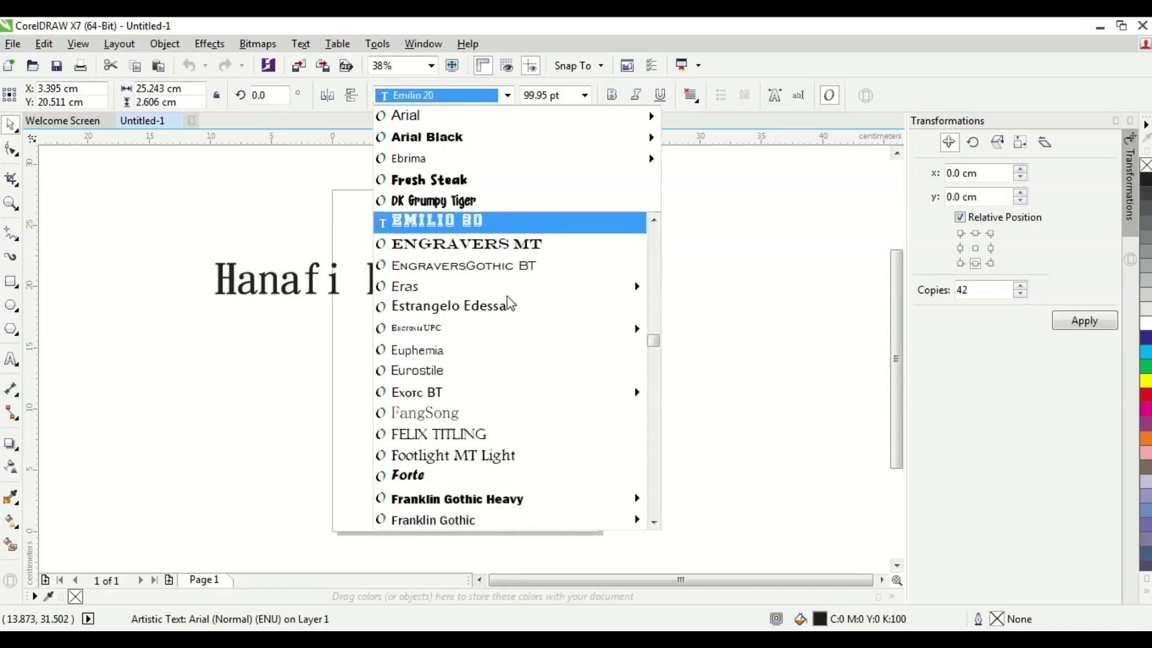
scroll(510, 302, "down", 15)
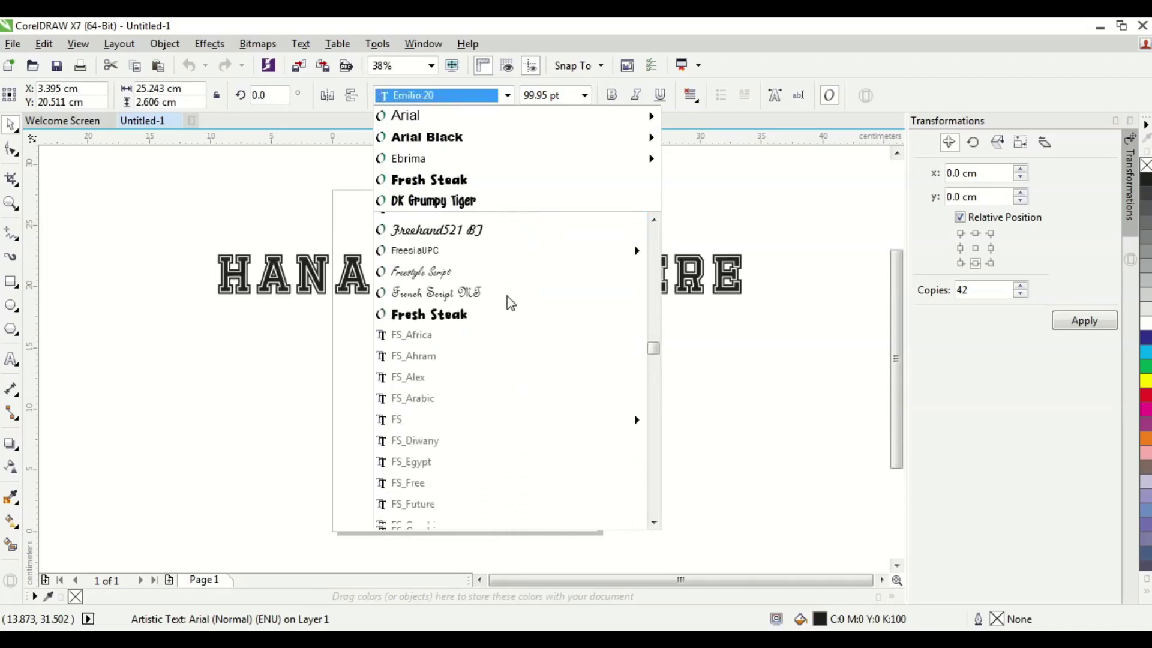
scroll(510, 303, "down", 15)
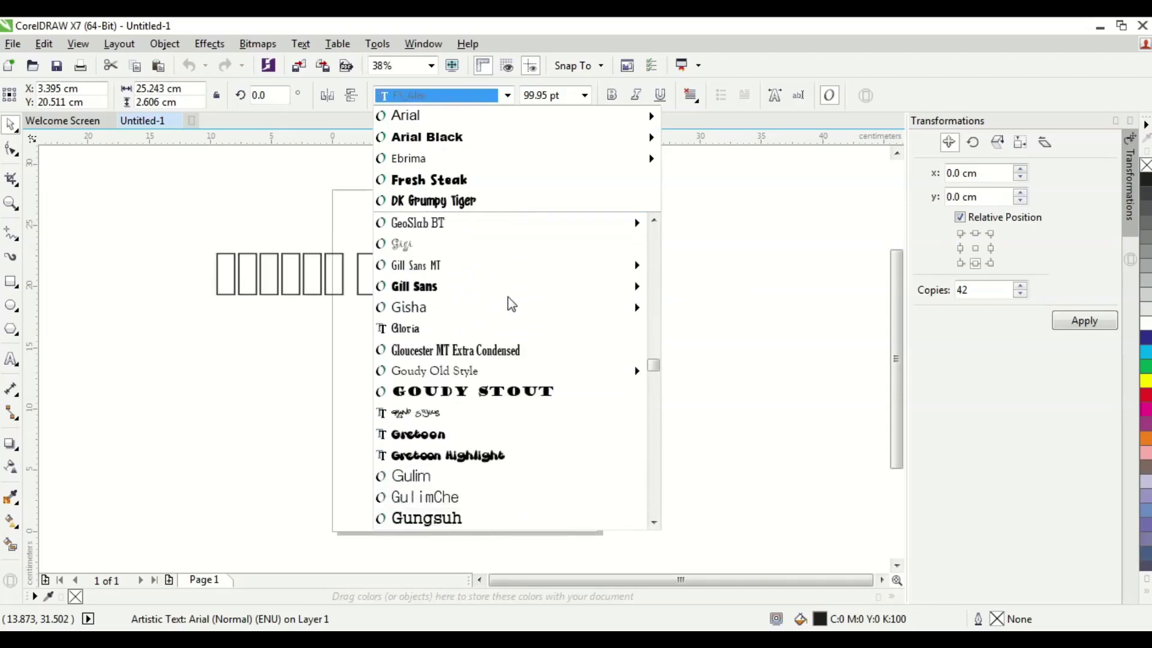
scroll(508, 296, "down", 10)
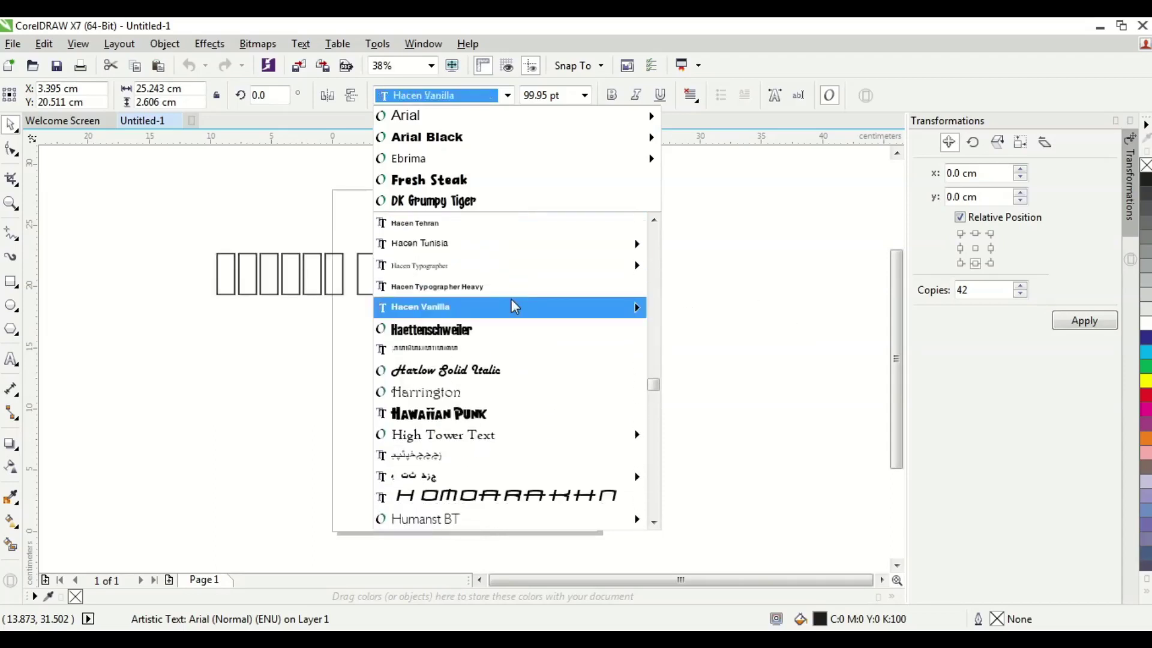
scroll(511, 300, "down", 15)
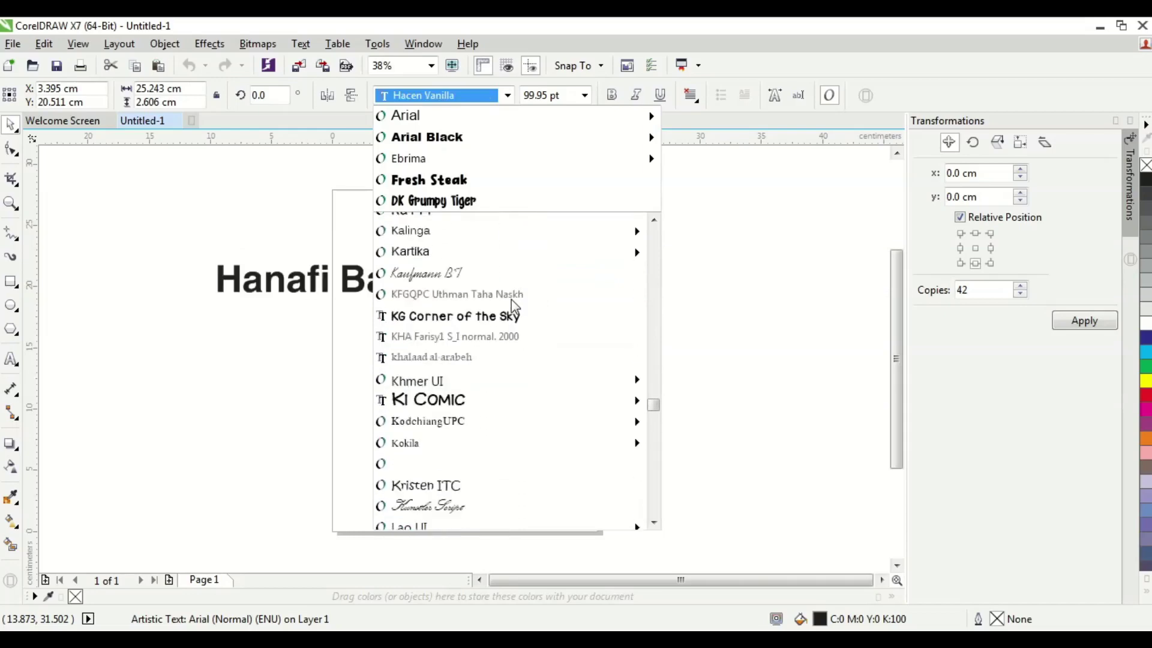
scroll(511, 300, "down", 15)
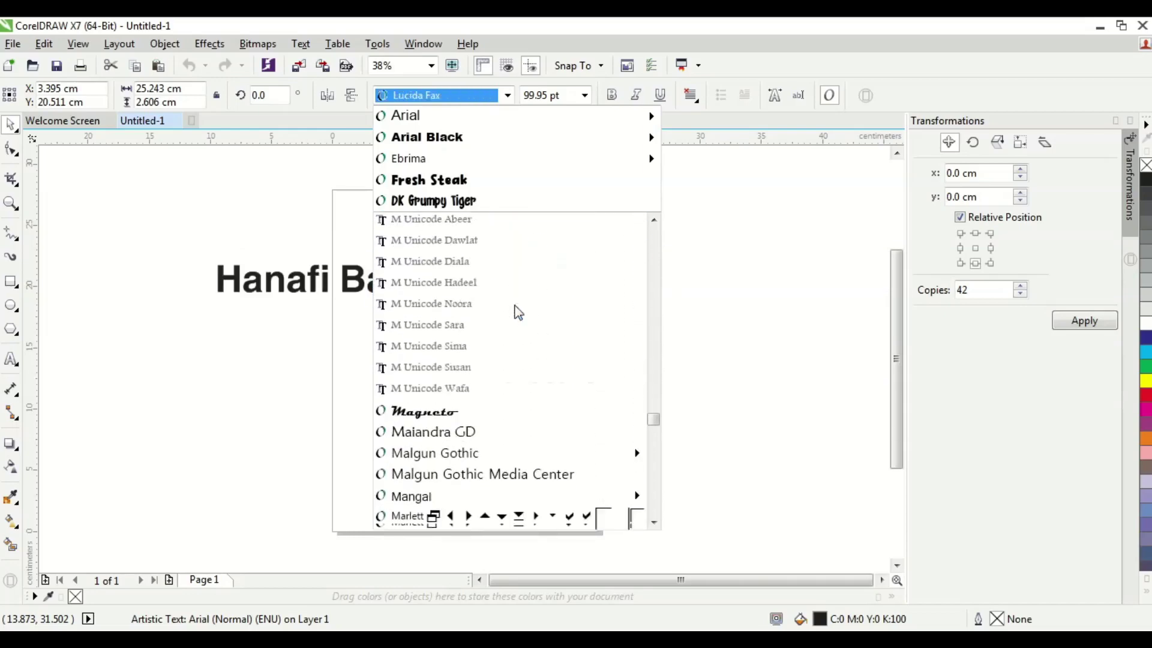
scroll(519, 312, "down", 15)
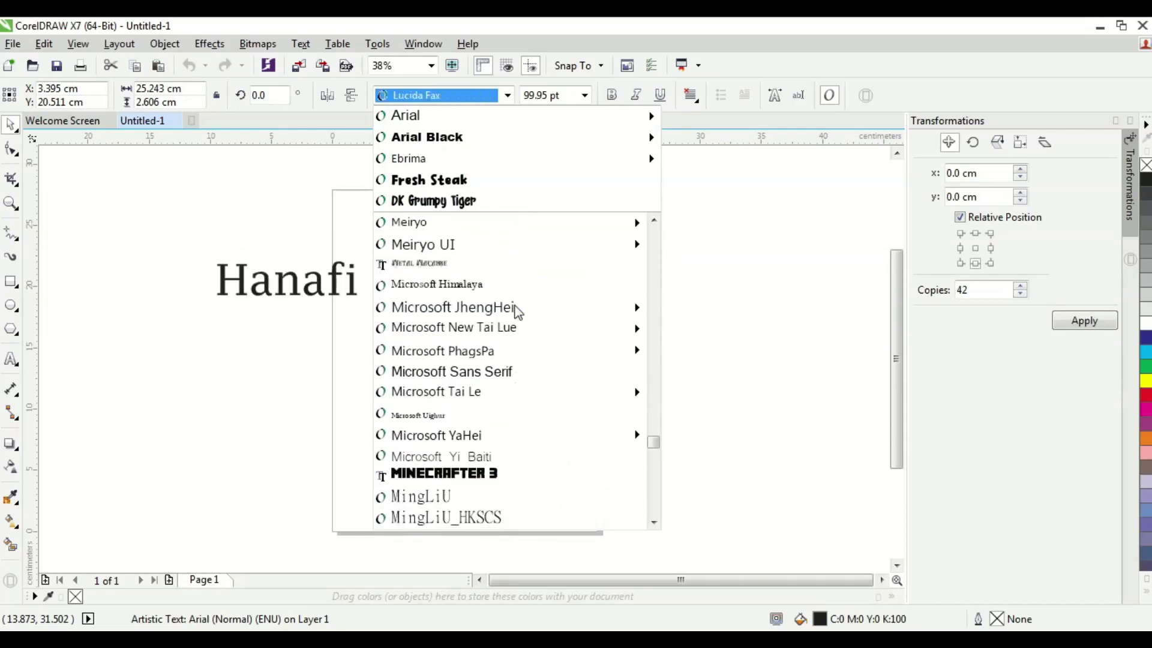
scroll(519, 313, "down", 15)
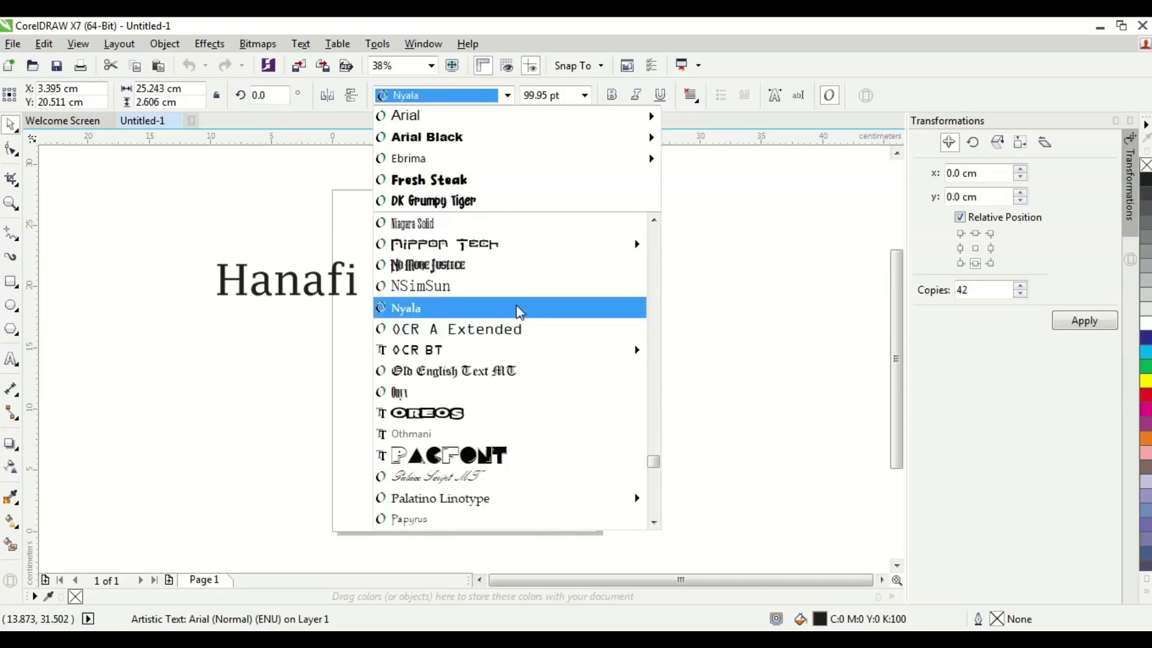
scroll(525, 346, "down", 12)
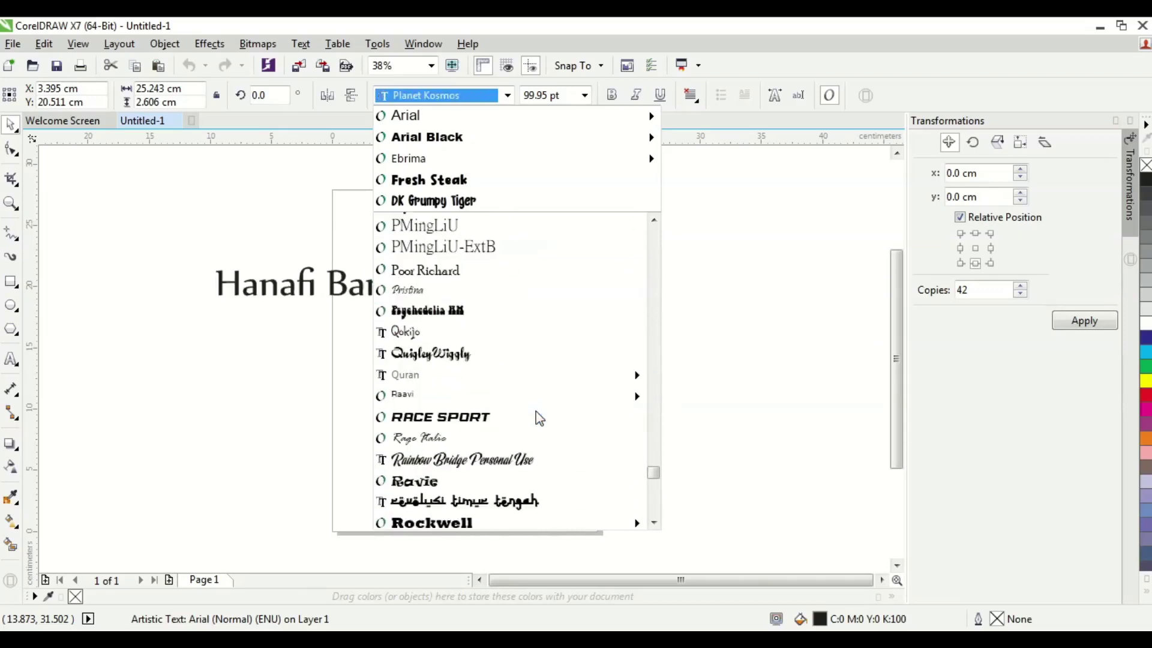
scroll(535, 413, "down", 8)
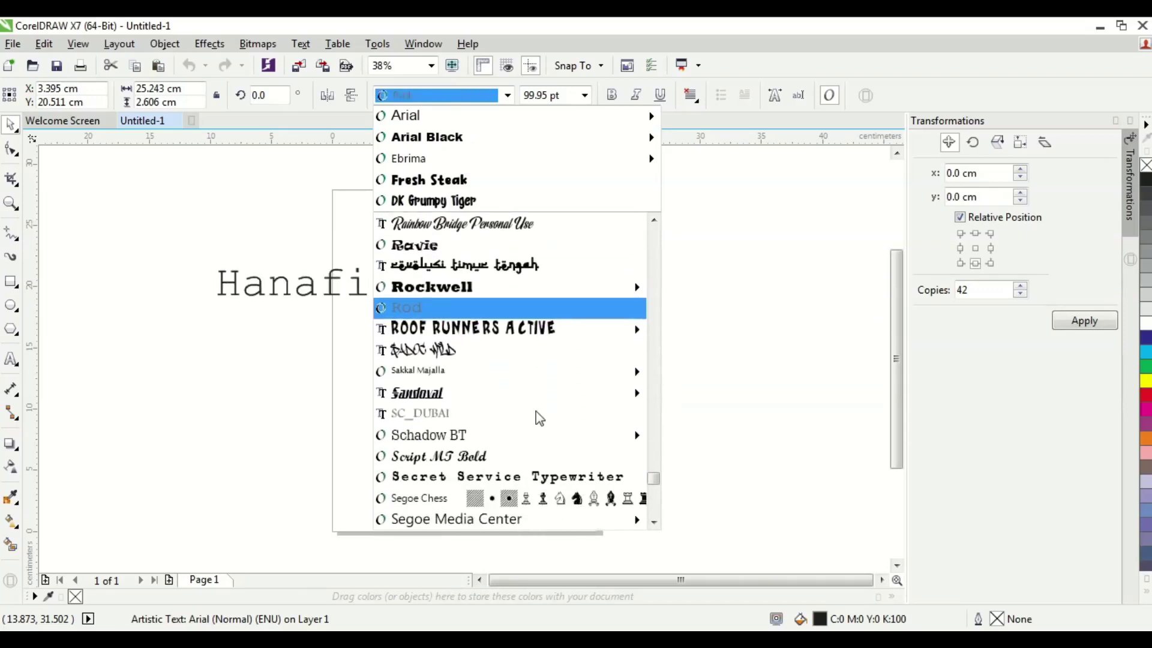
scroll(536, 415, "down", 9)
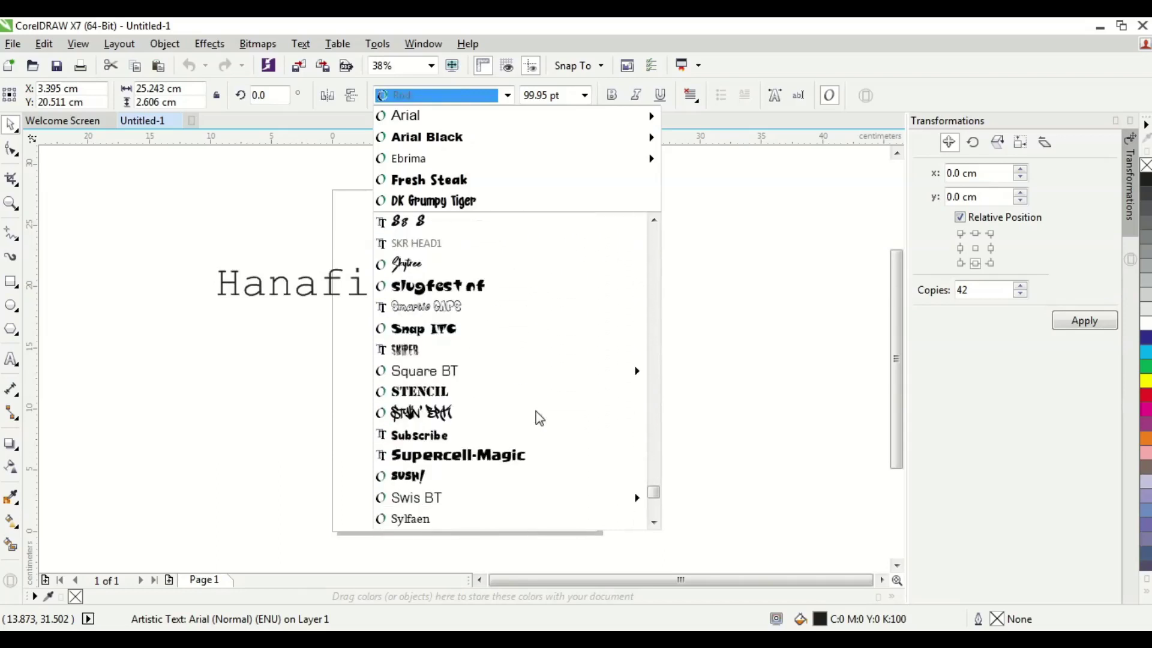
scroll(536, 413, "down", 6)
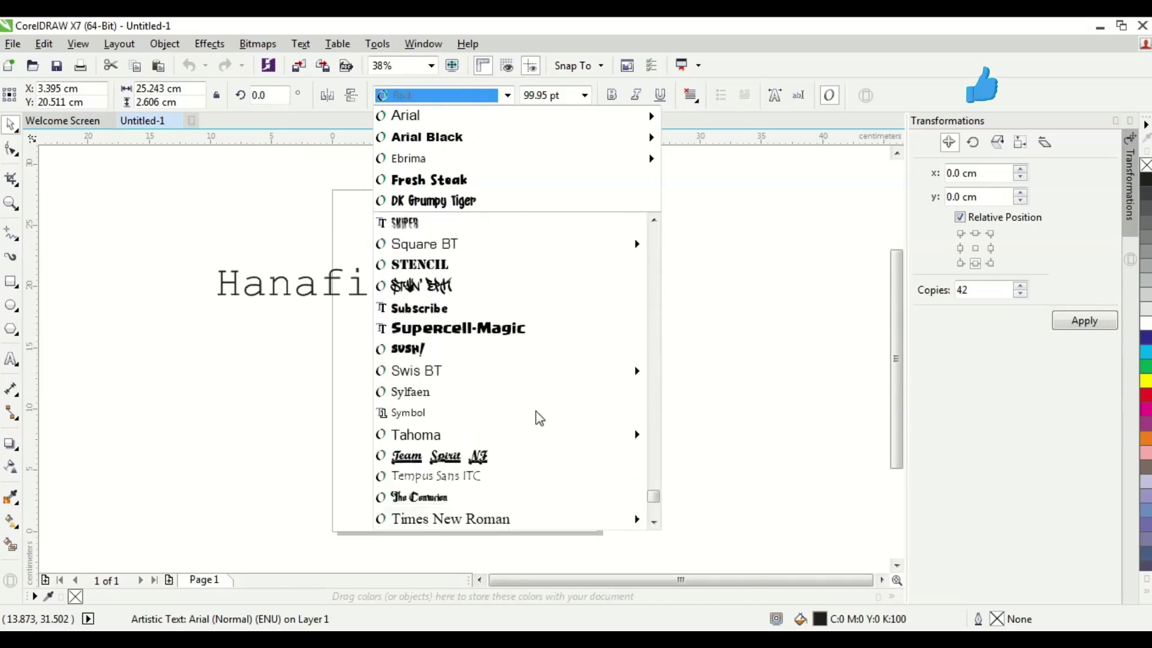
scroll(535, 411, "down", 4)
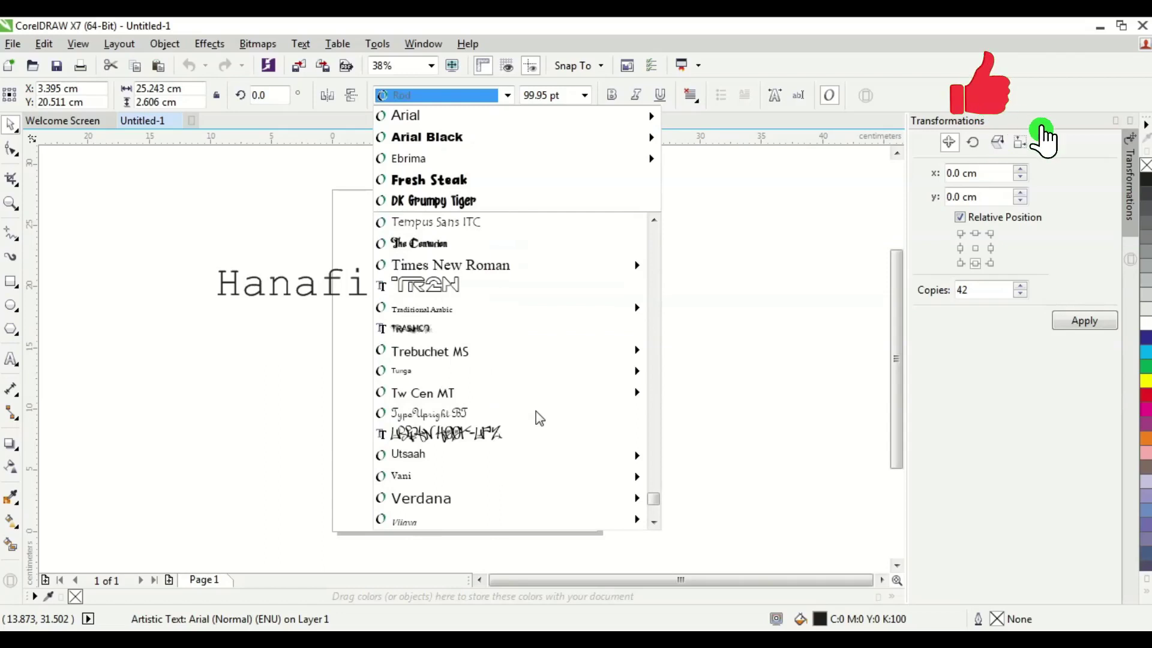
mouse_move(519, 374)
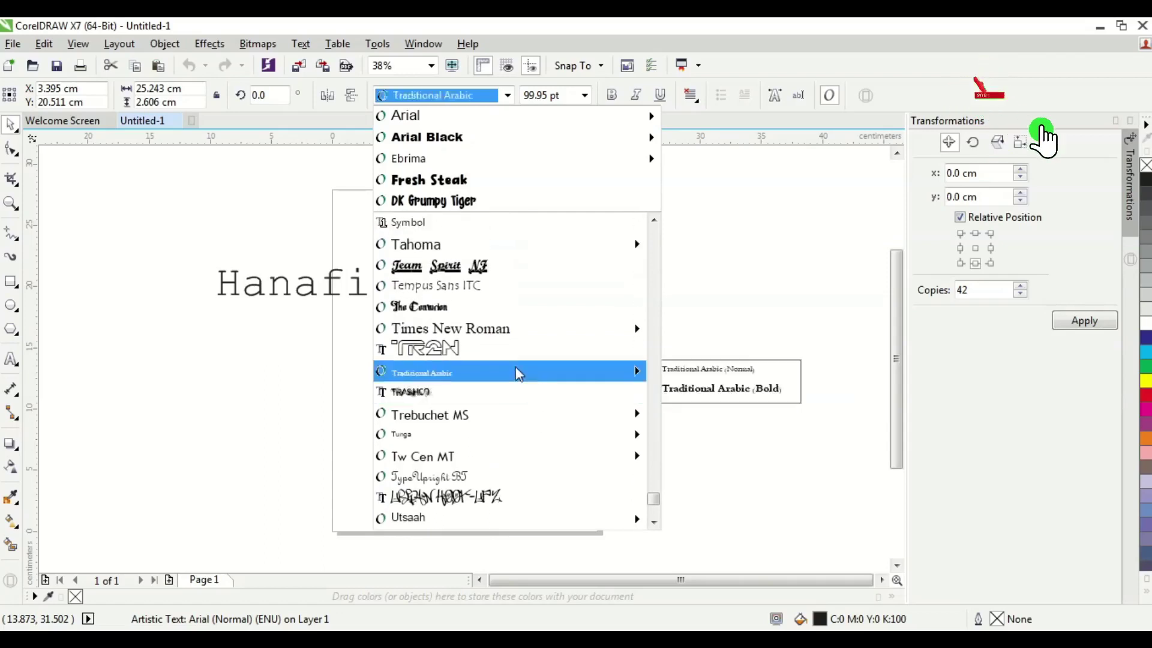
left_click(480, 308)
scroll(420, 306, "down", 2)
scroll(390, 300, "up", 4)
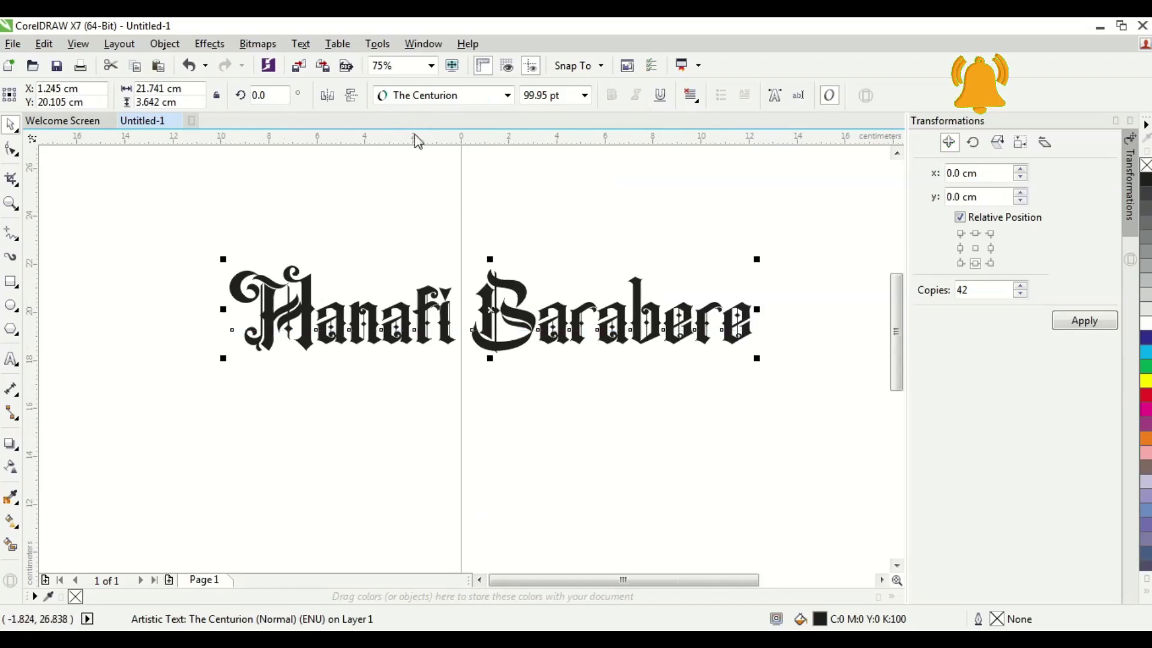
left_click(456, 171)
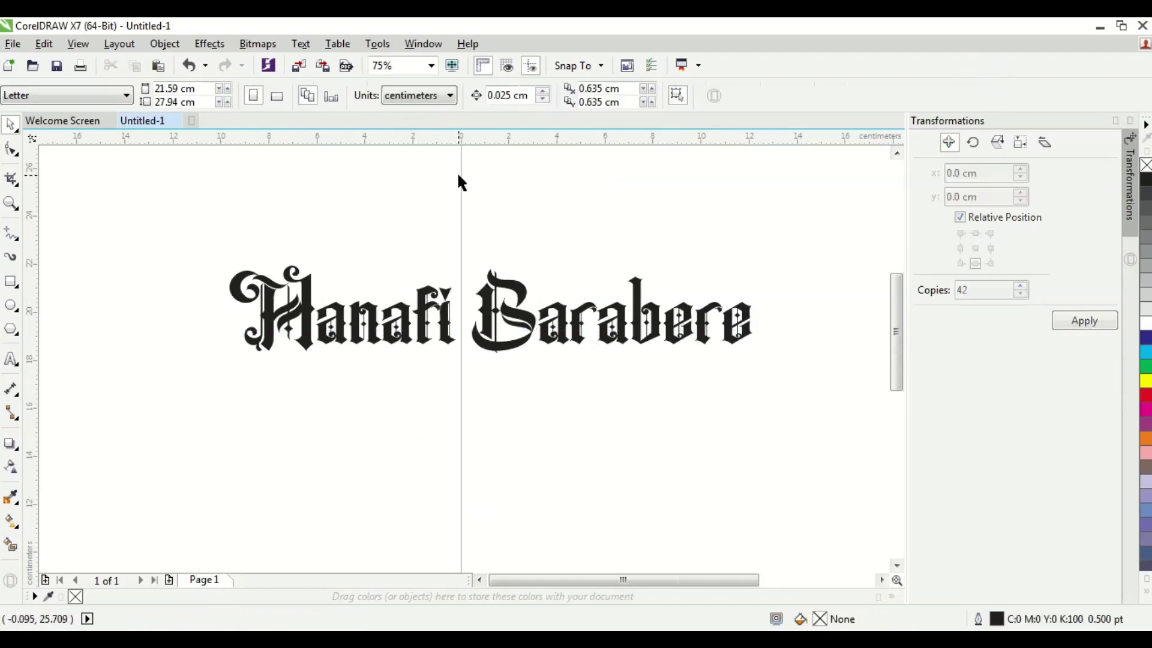
left_click_drag(785, 367, 210, 205)
left_click(470, 210)
left_click(503, 283)
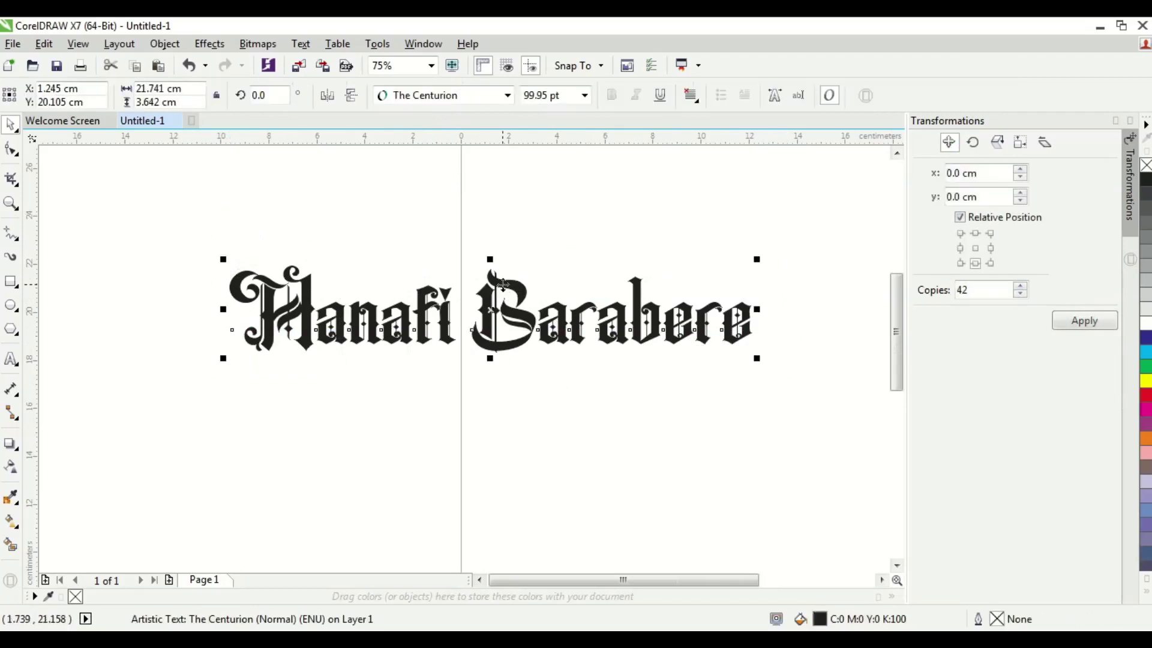
left_click(552, 248)
left_click(520, 290)
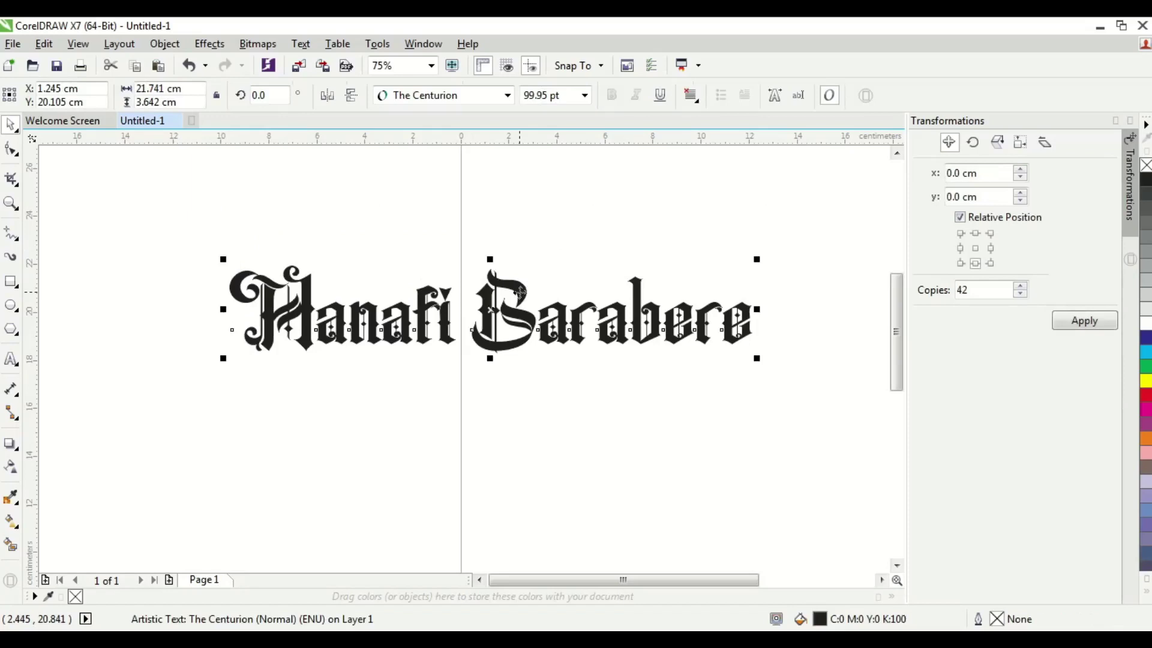
left_click(540, 389)
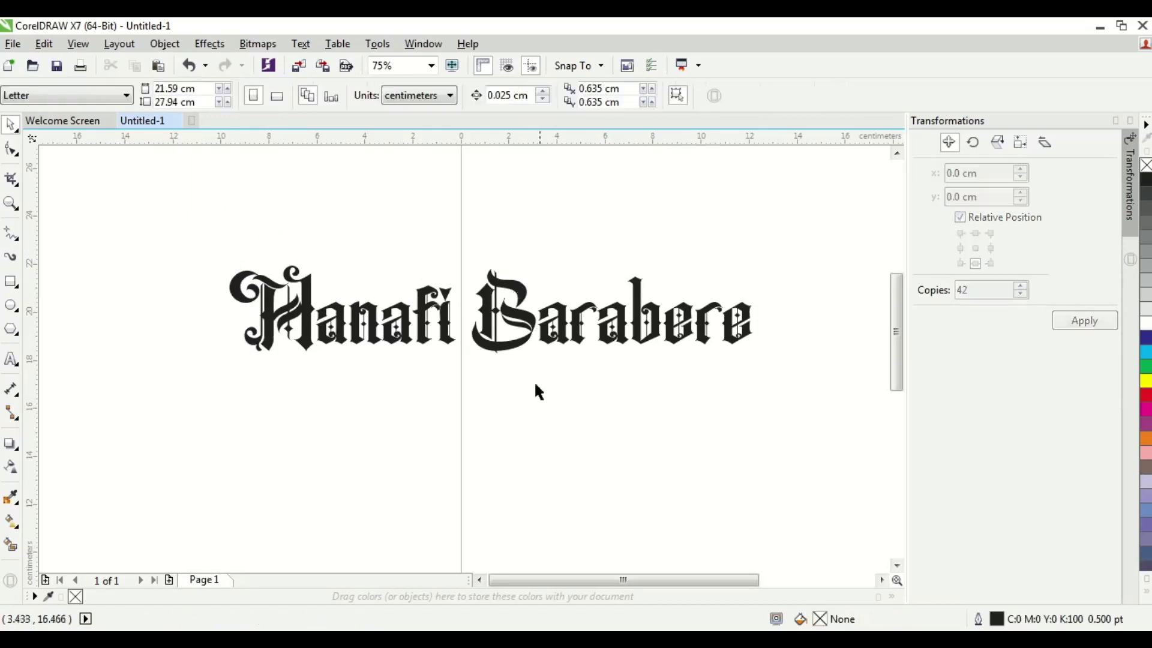
left_click(519, 329)
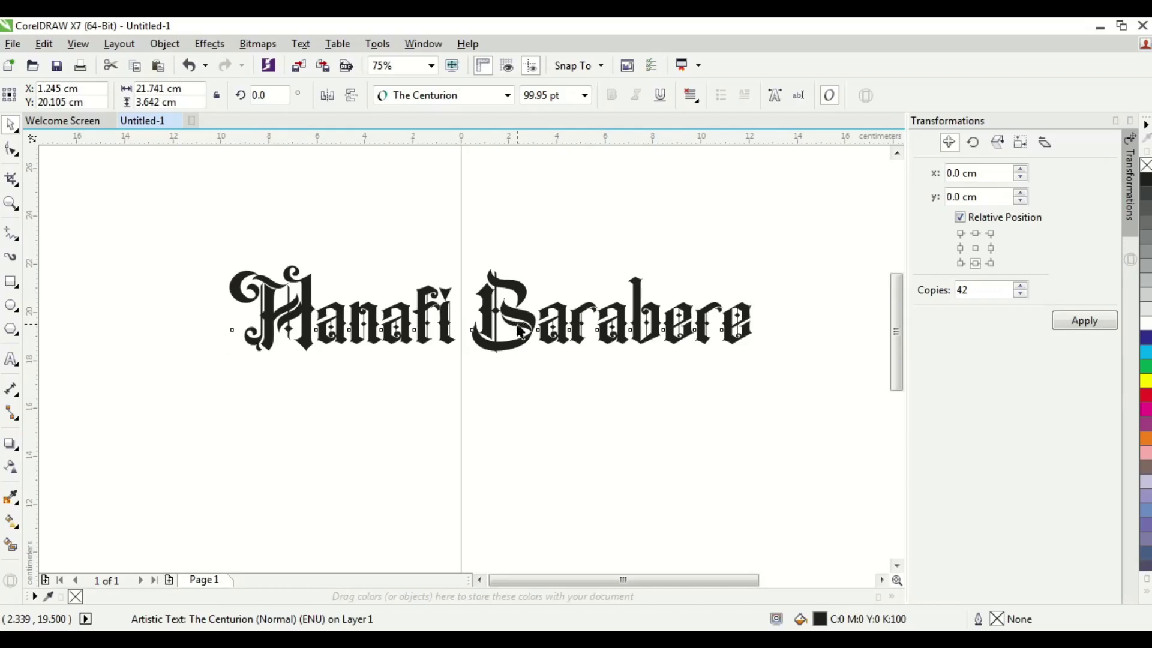
- Move the surname onto a second line below the first name
left_click(176, 232)
left_click_drag(176, 234, 458, 370)
left_click(475, 369)
left_click(487, 328)
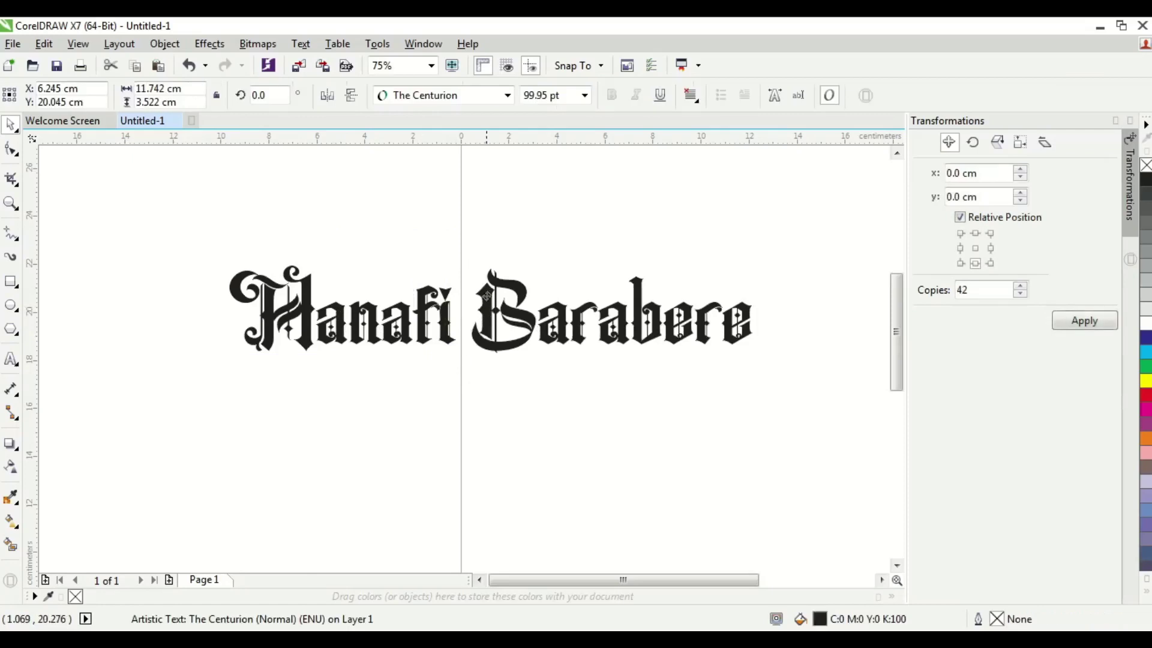
left_click_drag(487, 328, 487, 222)
key("ctrl+z")
left_click(419, 316)
left_click_drag(420, 316, 420, 238)
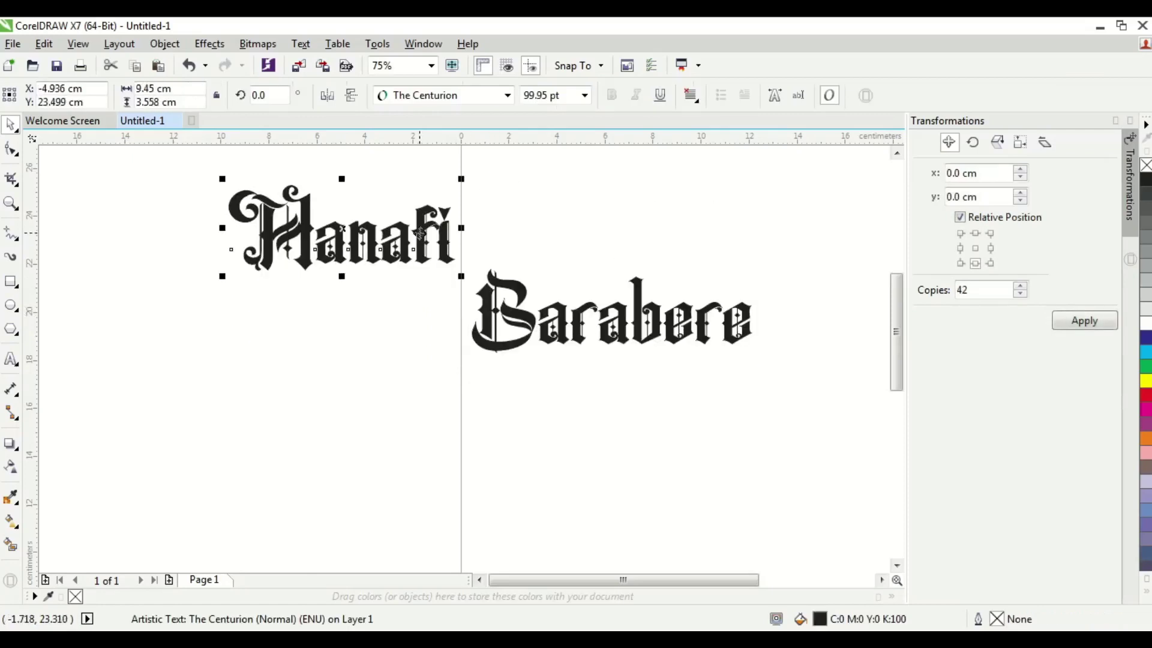
key("ctrl+z")
left_click(438, 336)
left_click(448, 323)
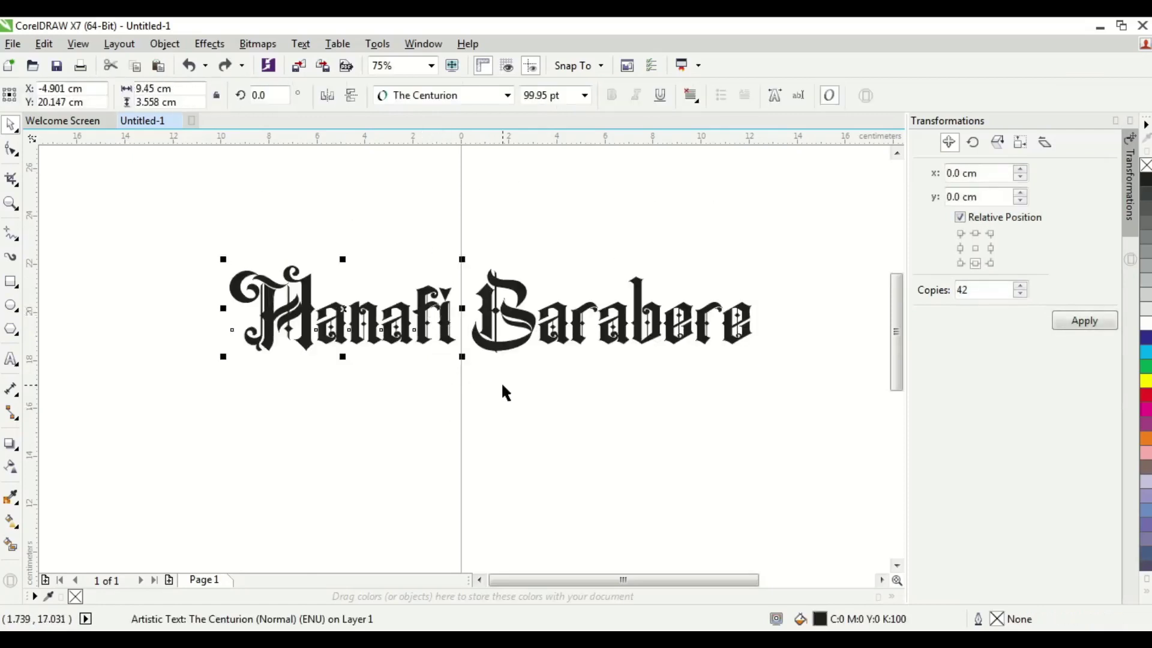
left_click(501, 382)
left_click(525, 321)
left_click_drag(525, 321, 337, 400)
- Enlarge the first name to about 113 pt and shift it slightly left
left_click(428, 327)
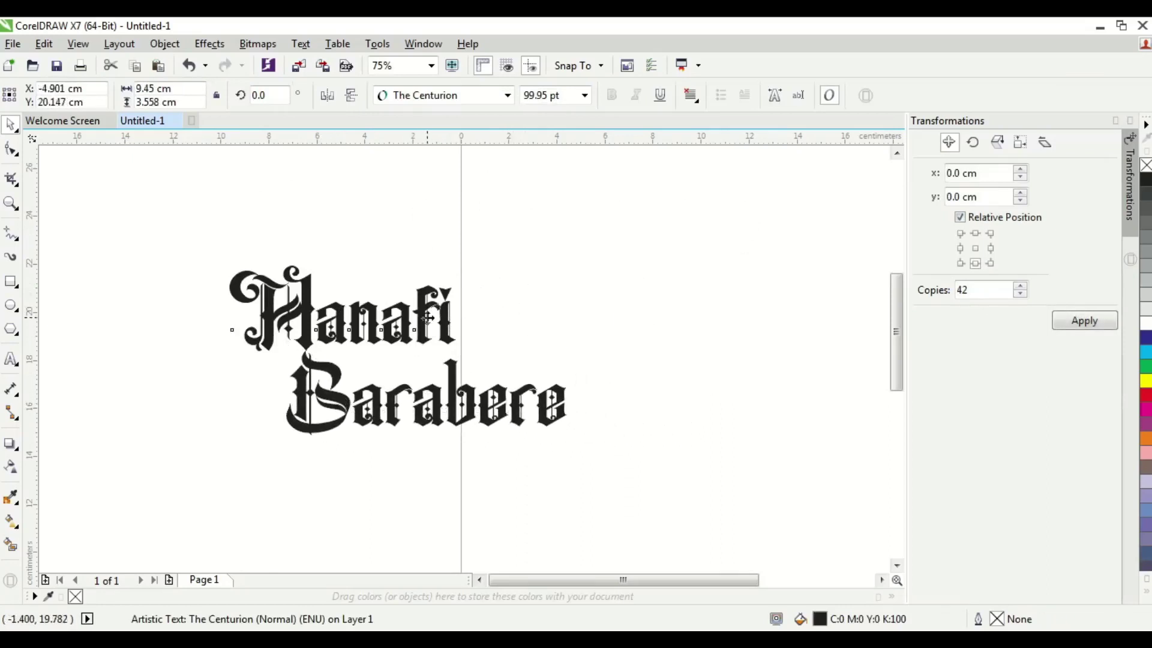
left_click_drag(457, 263, 486, 251)
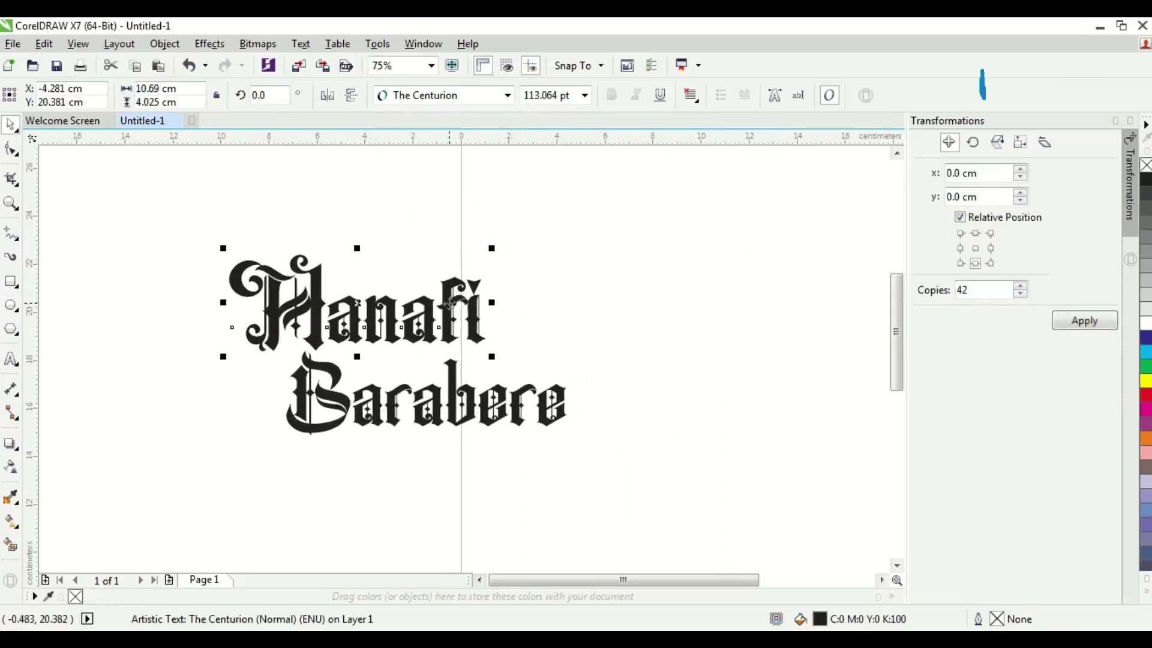
left_click_drag(372, 311, 339, 315)
- Shrink the surname to roughly 71 pt and reposition it under the first name
left_click(459, 394)
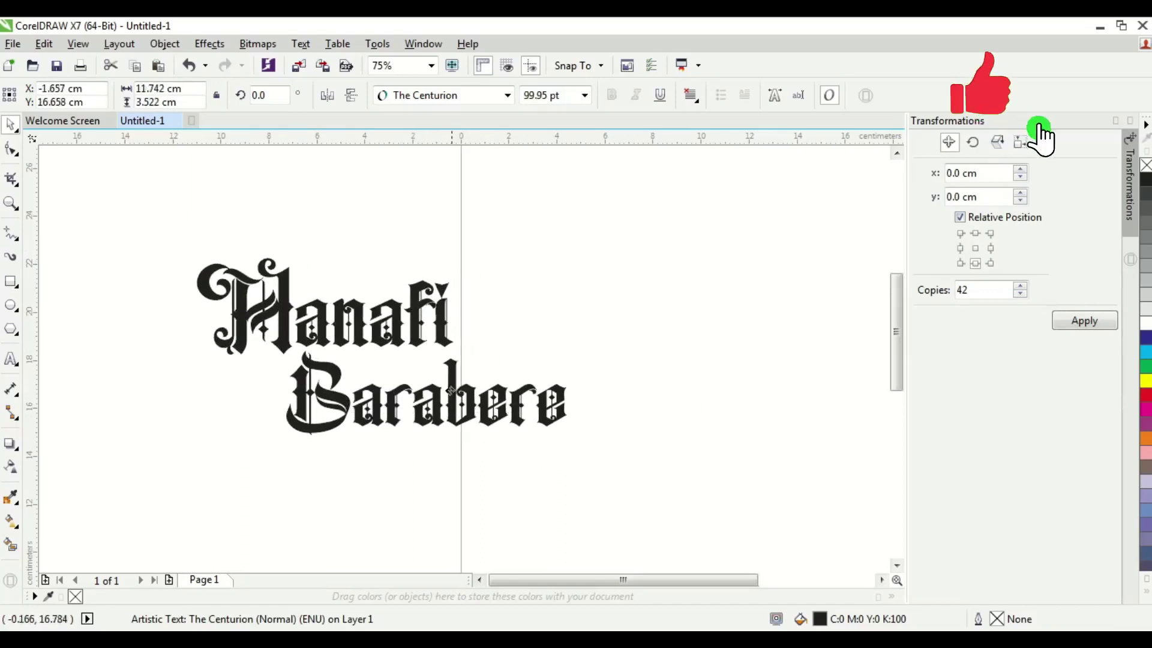
left_click_drag(571, 440, 507, 424)
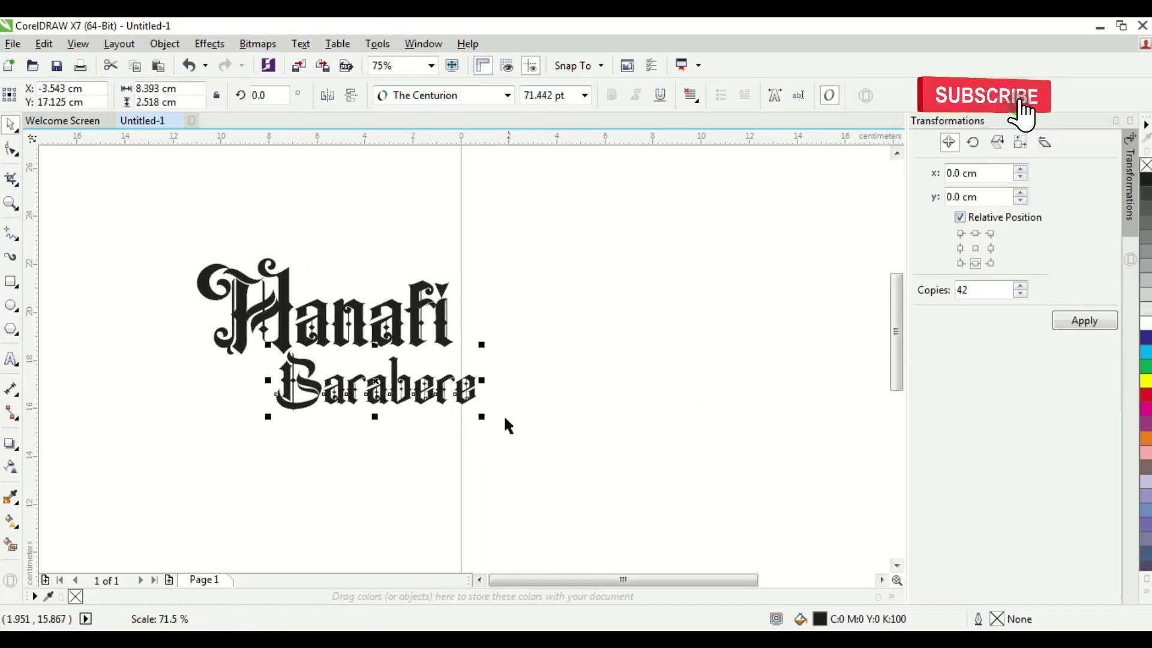
left_click_drag(423, 394, 438, 393)
left_click(560, 384)
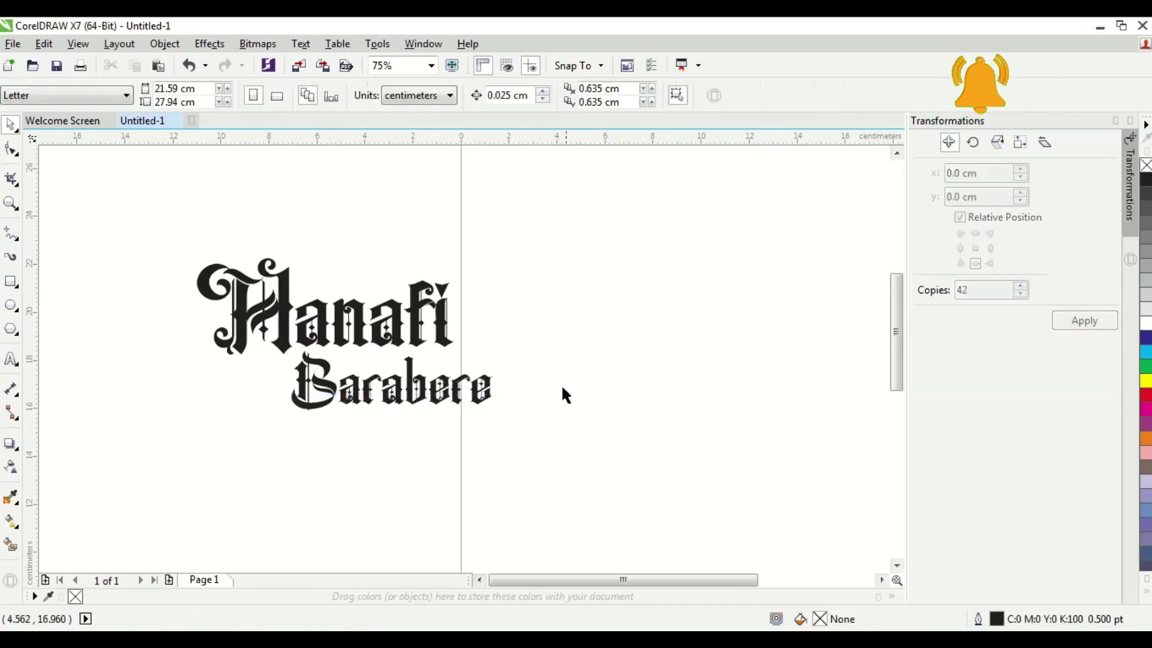
left_click(471, 399)
left_click(537, 425)
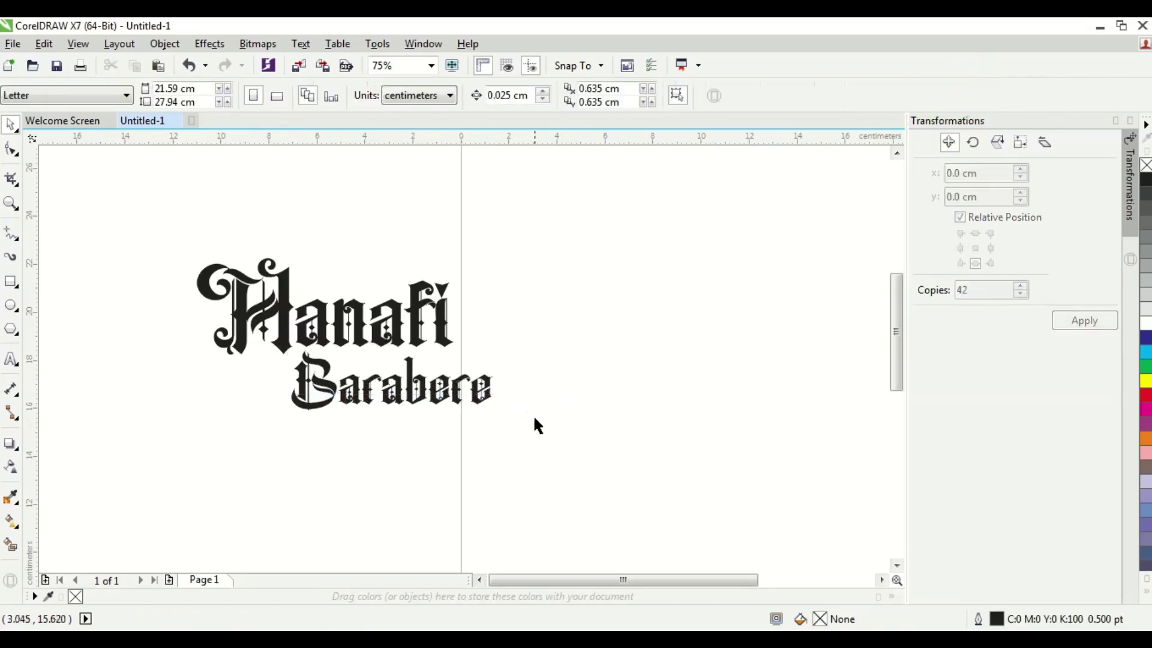
left_click(414, 309)
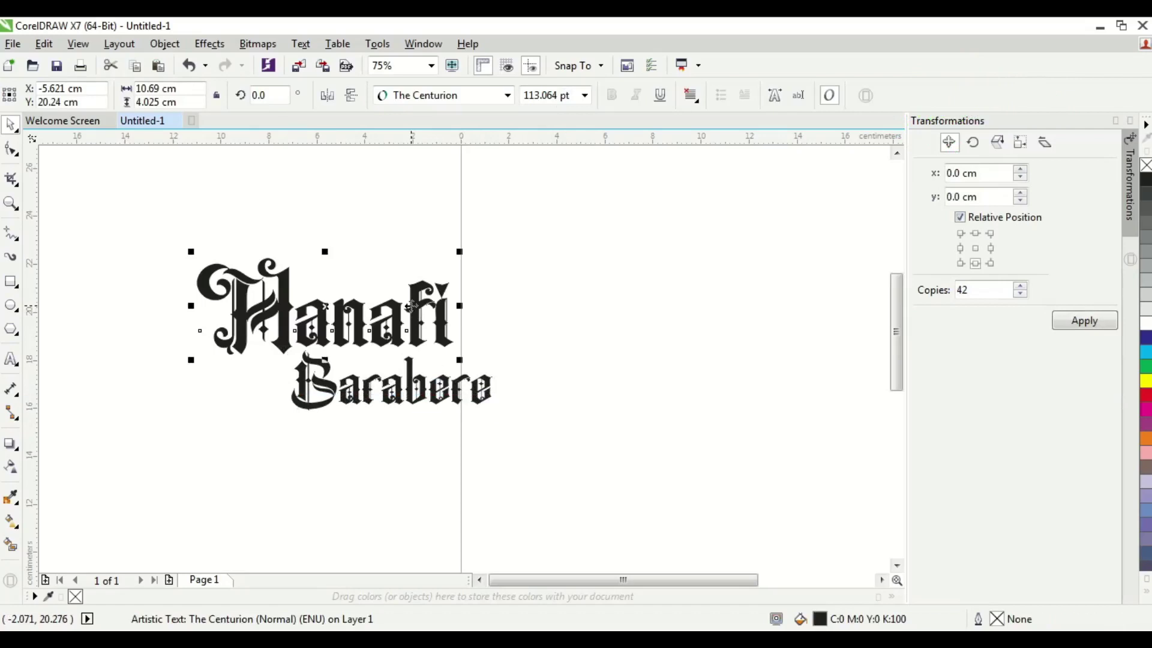
left_click(98, 450)
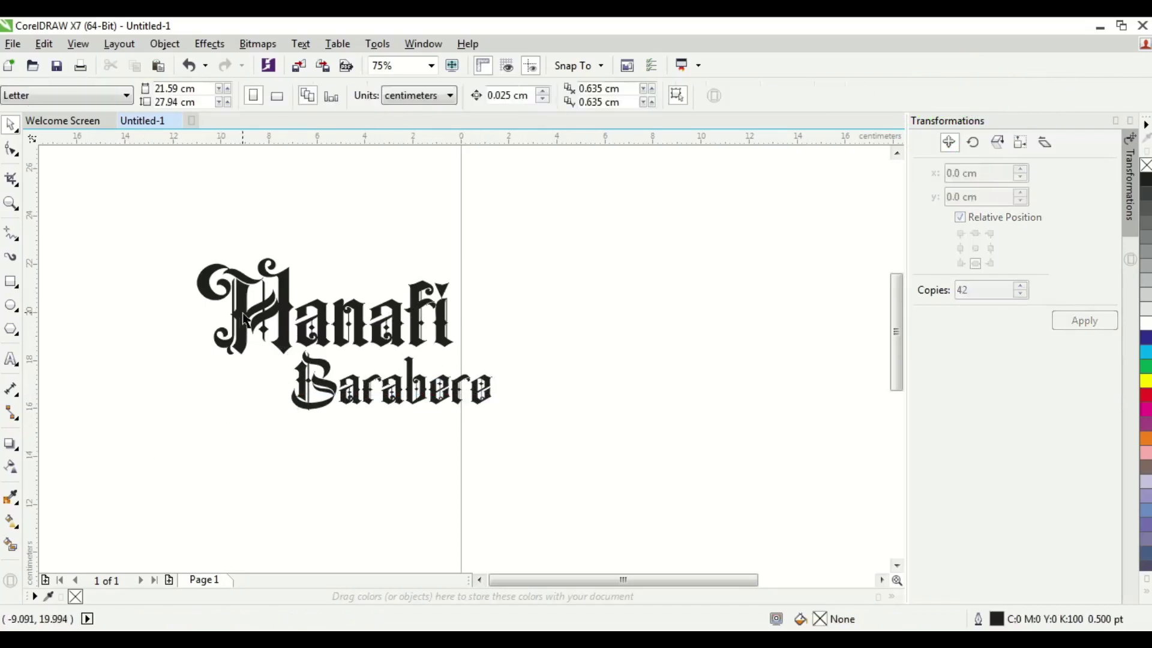
left_click(205, 367)
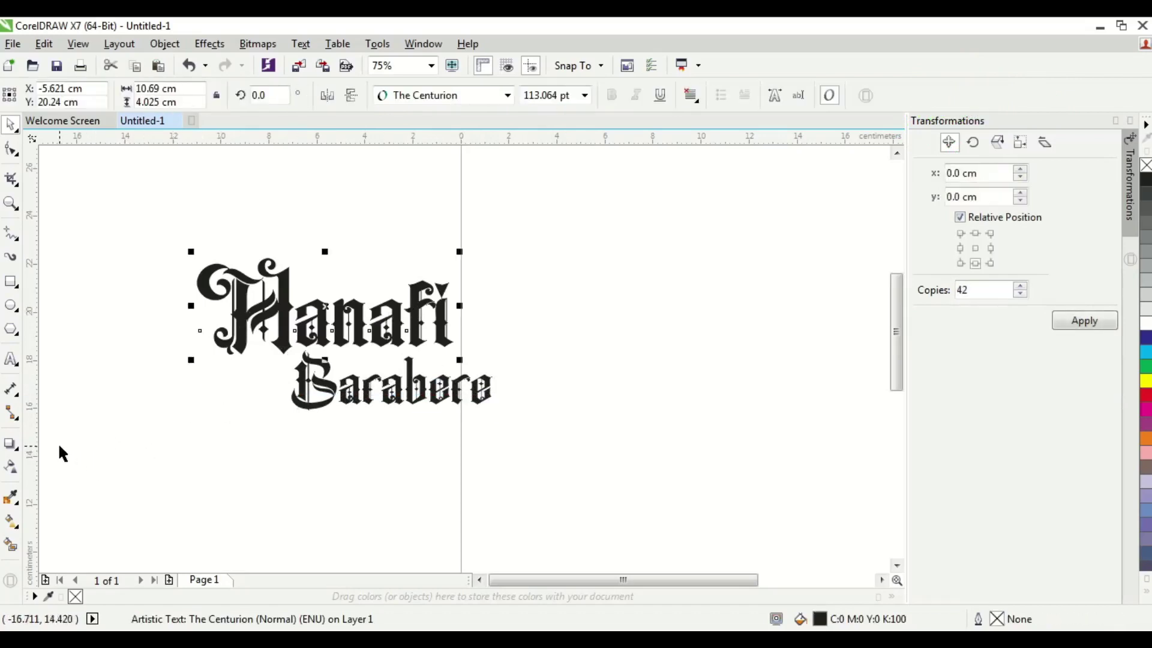
- Apply an outside contour to the first name with a 0.2 cm offset
left_click(17, 453)
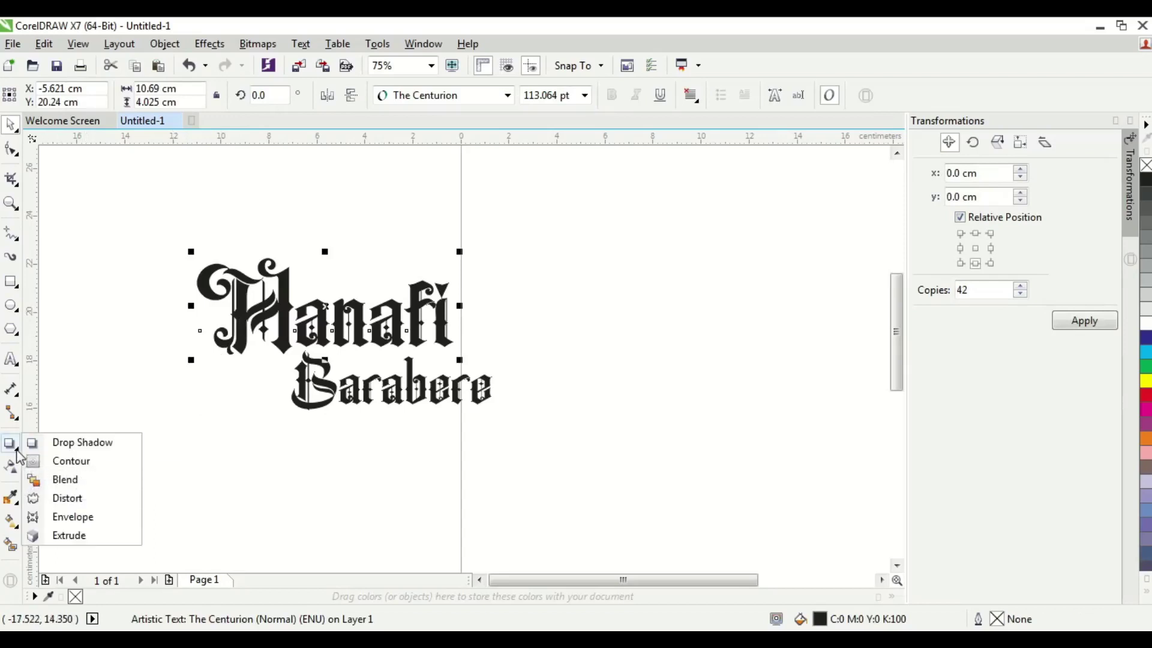
left_click(71, 462)
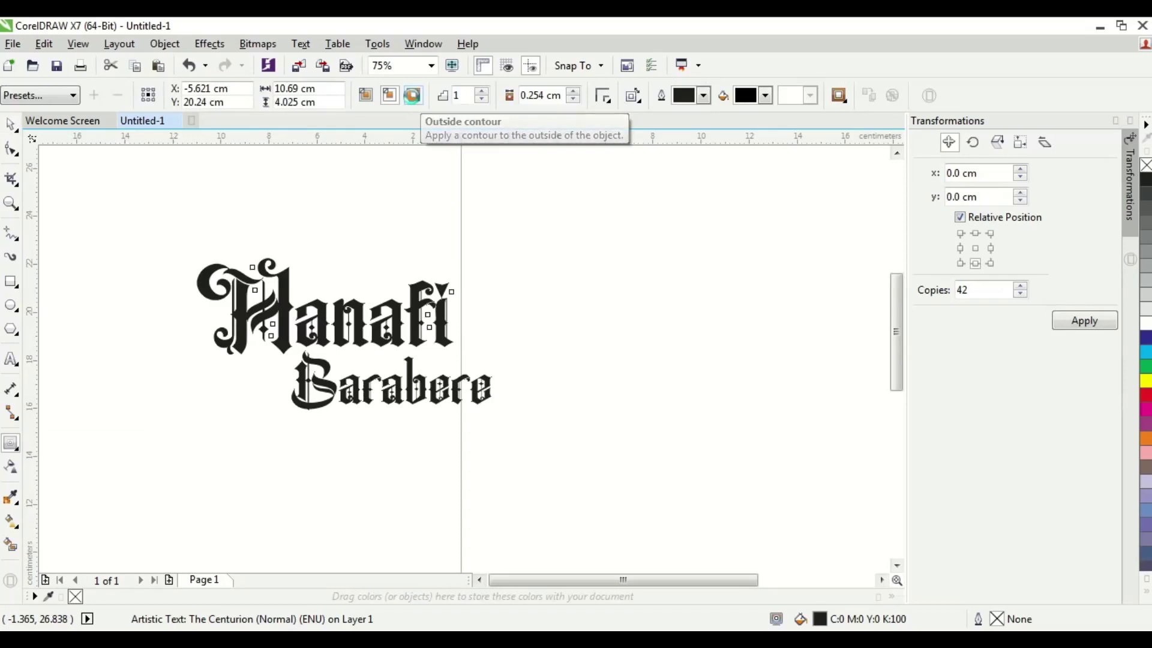
left_click(414, 95)
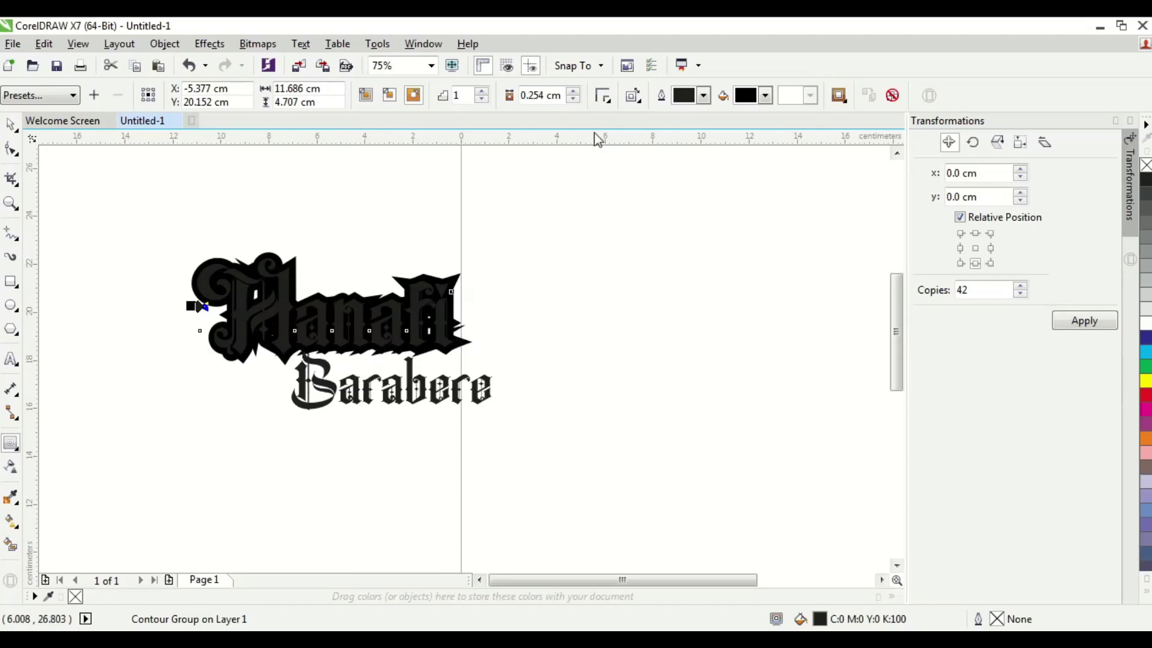
scroll(451, 294, "up", 1)
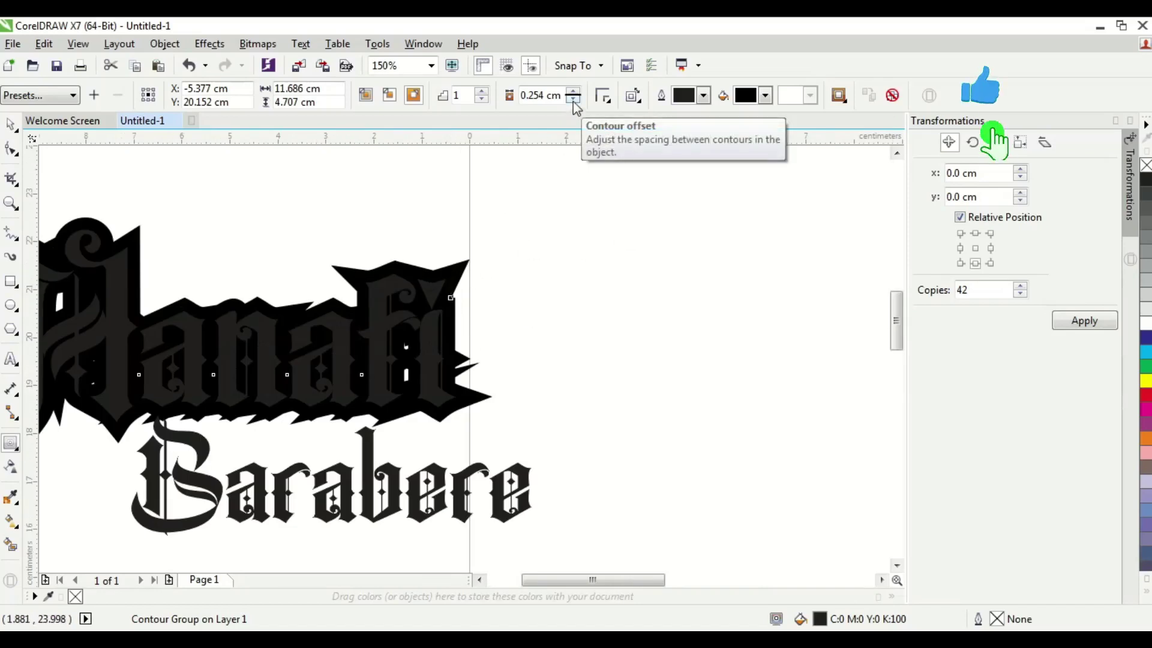
left_click_drag(573, 101, 573, 87)
double_click(545, 95)
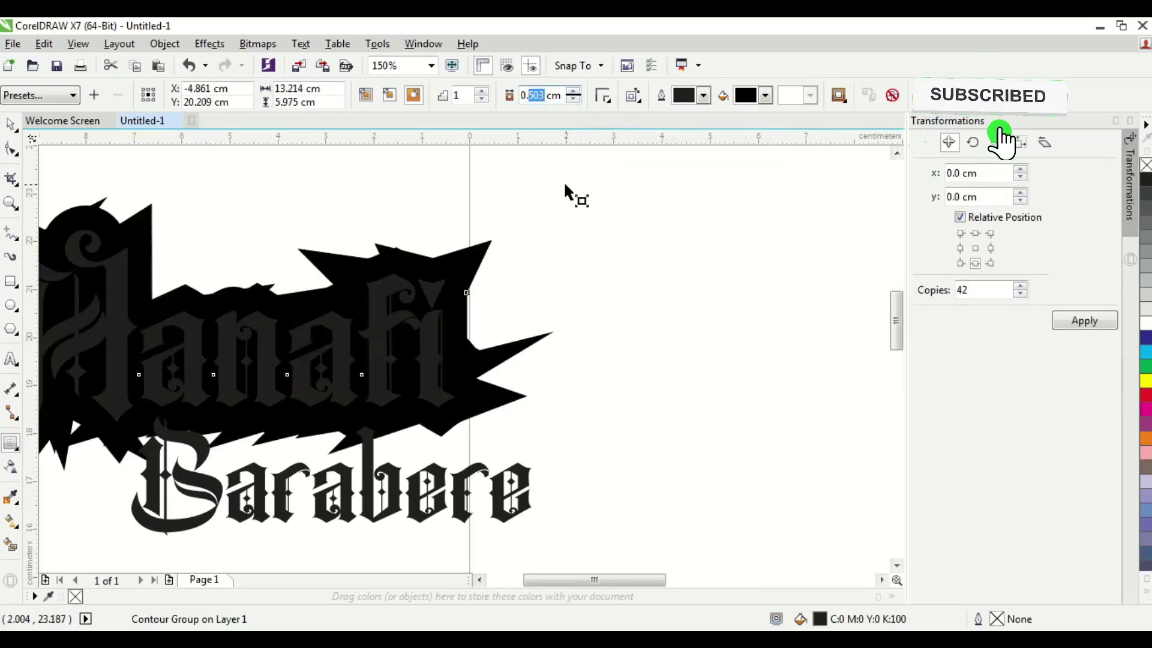
type("2")
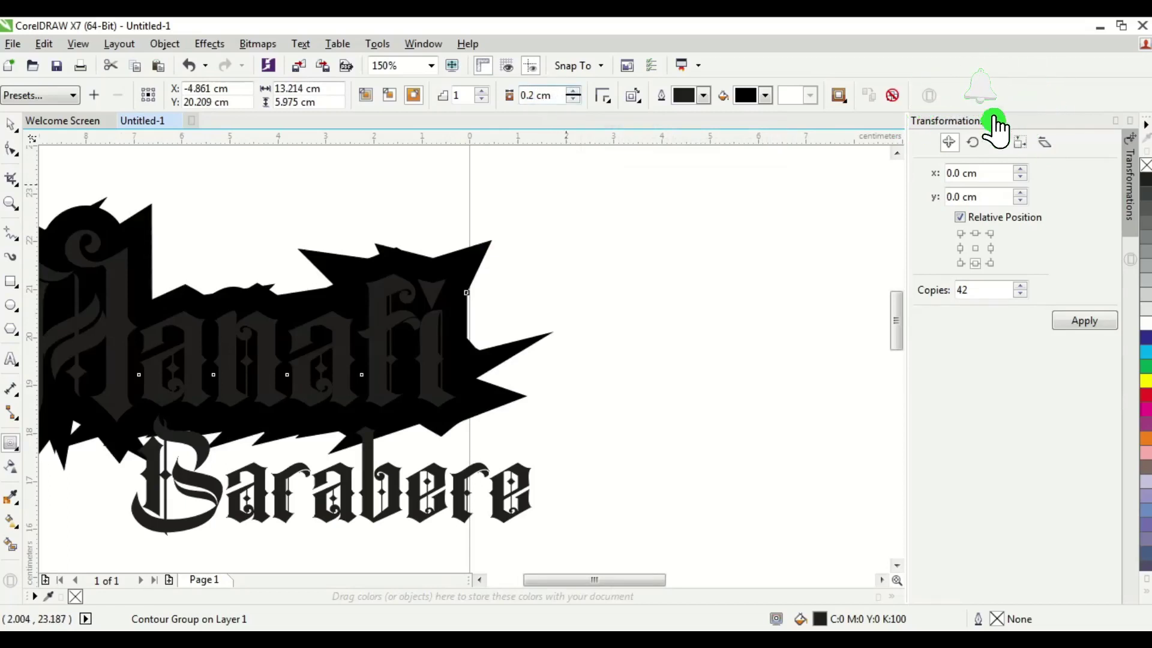
key("Return")
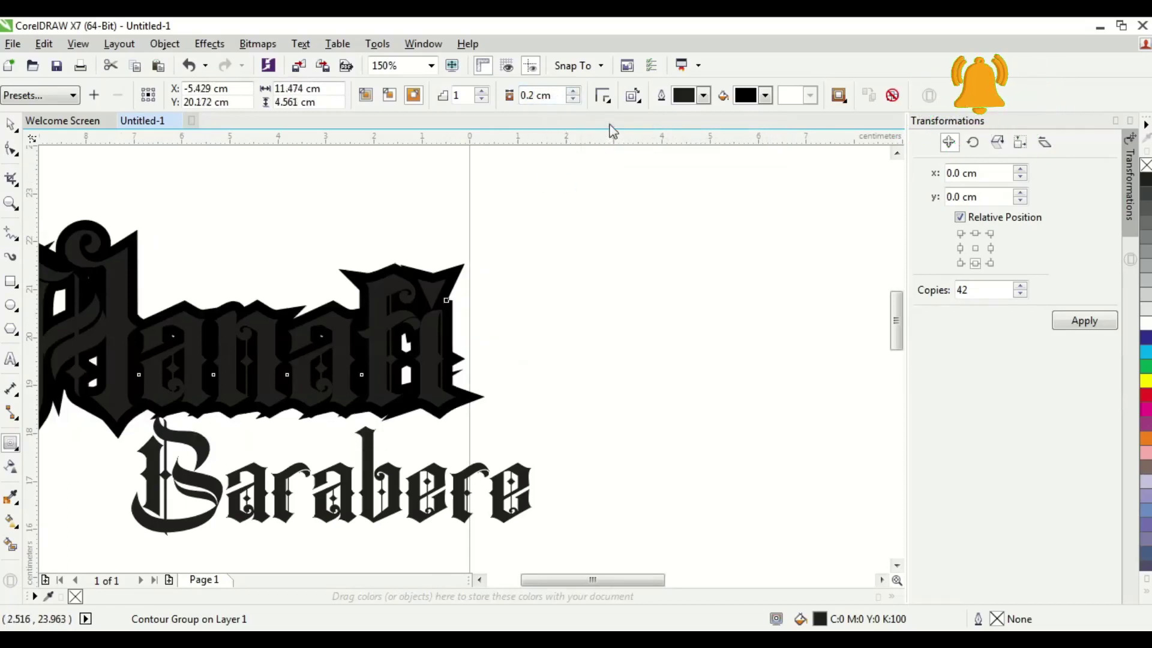
scroll(478, 314, "down", 1)
scroll(311, 318, "up", 1)
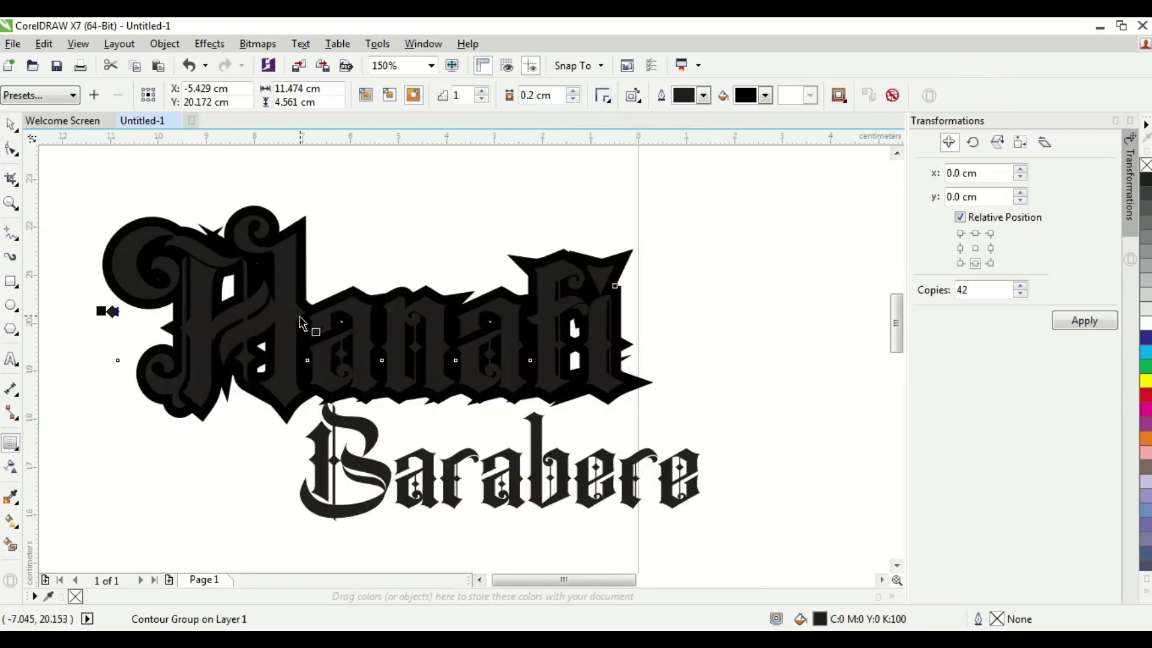
- Give the first name's contour rounded corners and reduce its offset to 0.15 cm
left_click(608, 102)
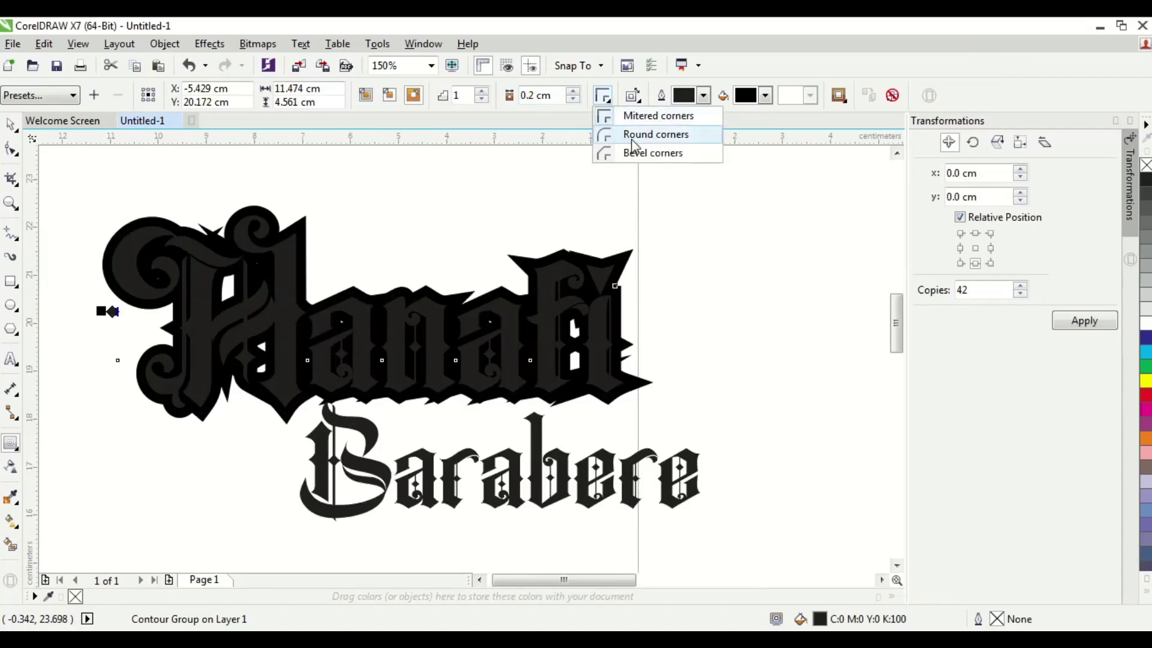
left_click(658, 139)
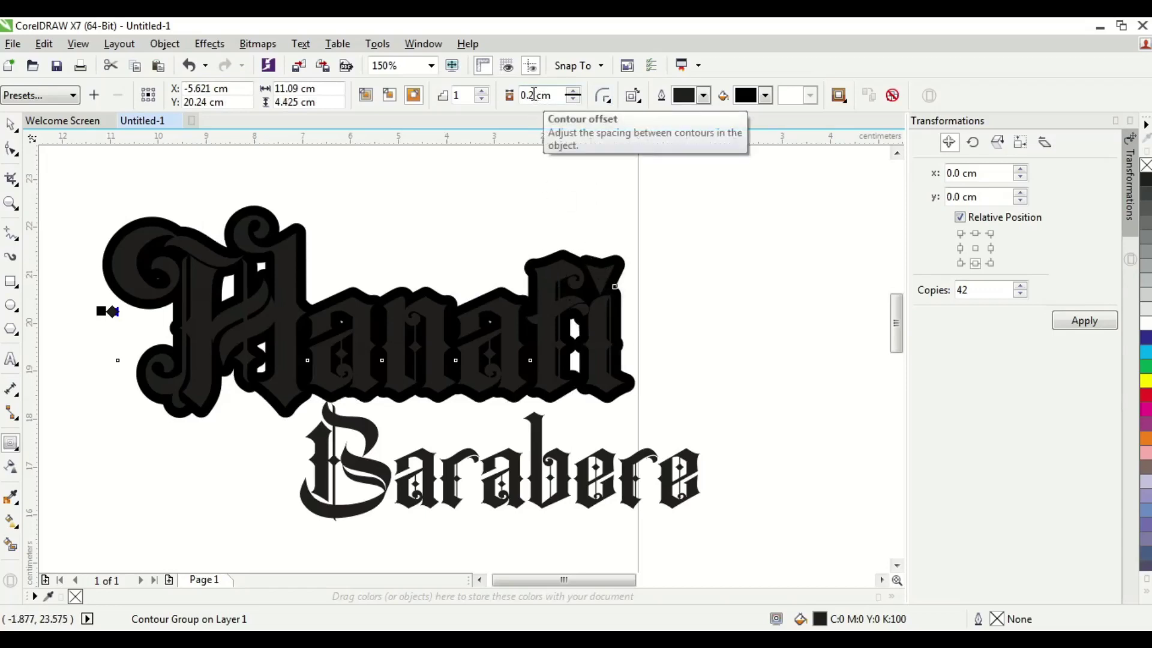
left_click(535, 96)
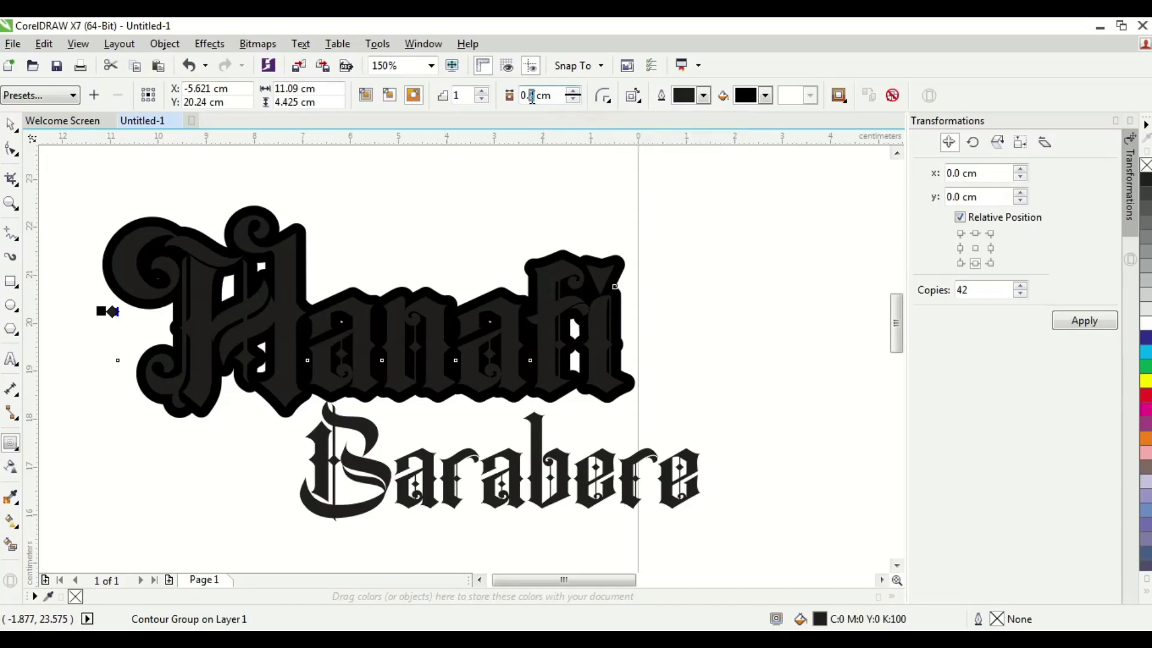
key("BackSpace")
type("15")
key("Return")
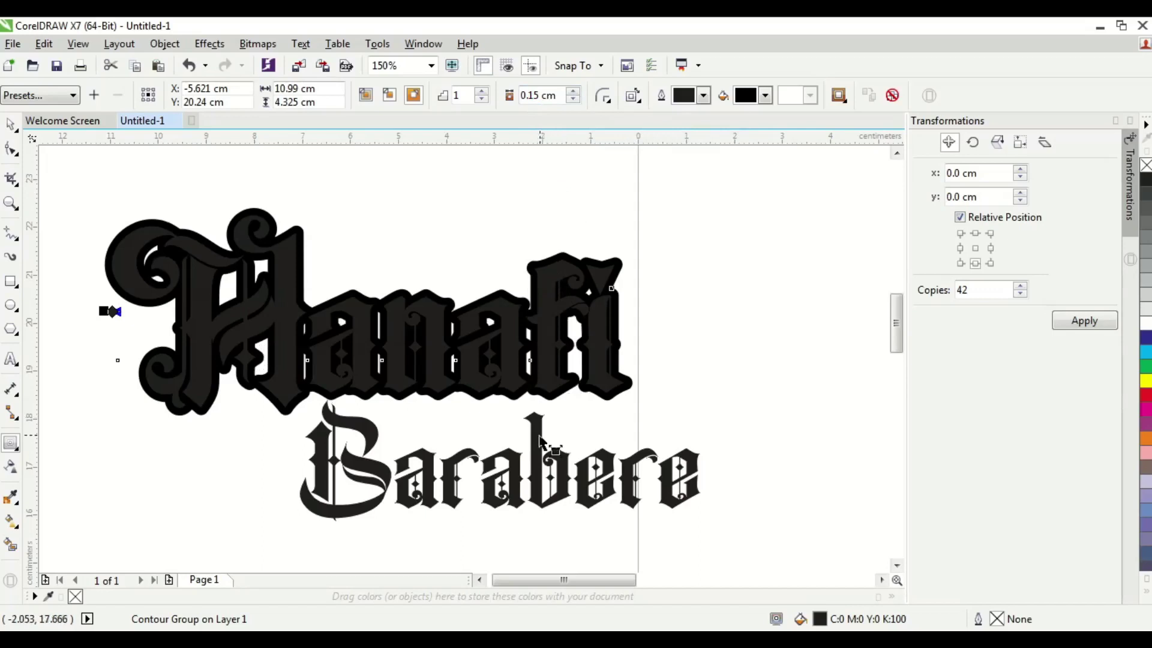
left_click(537, 444)
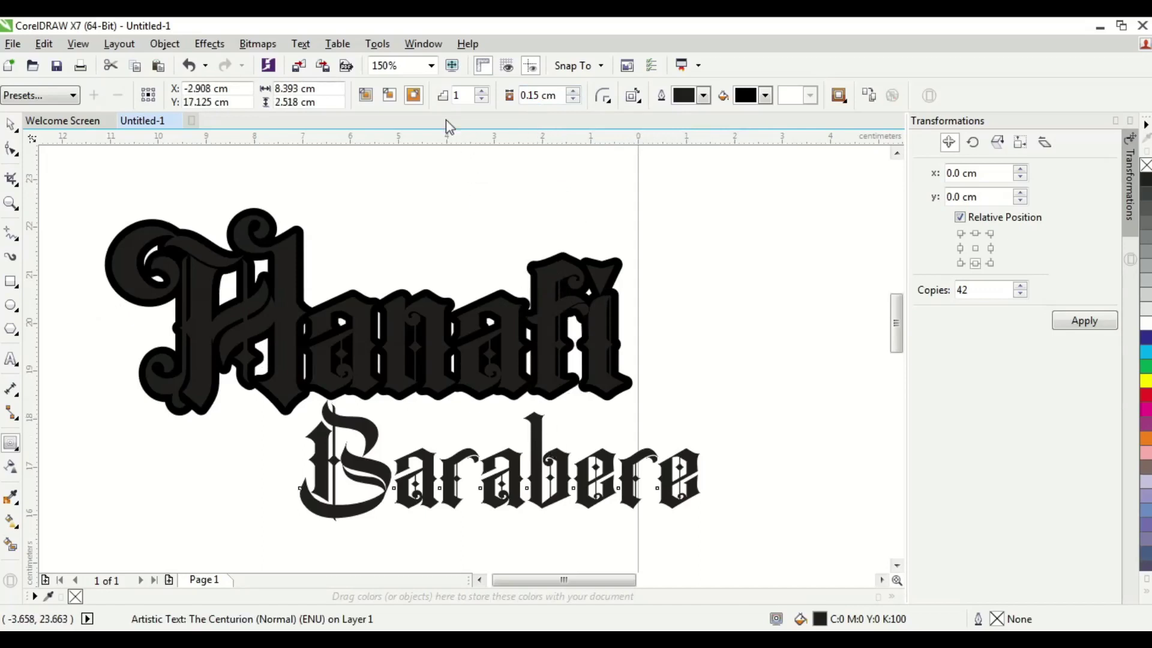
- Add an outside contour to the surname
left_click(413, 94)
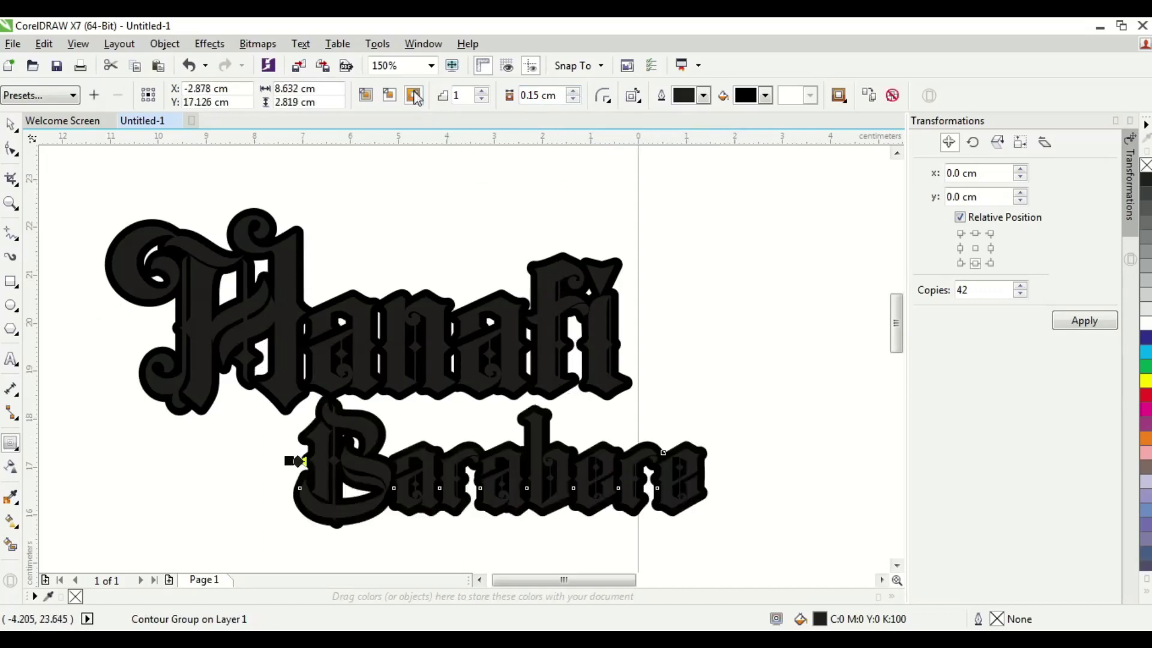
left_click(11, 124)
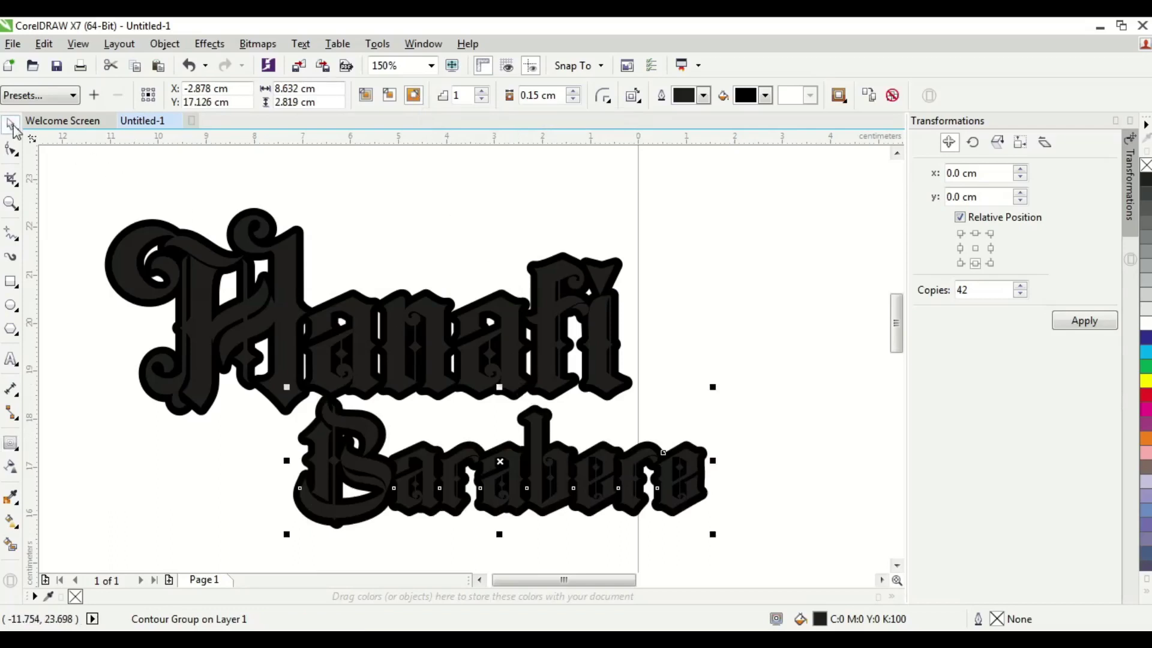
left_click(480, 185)
scroll(607, 227, "down", 1)
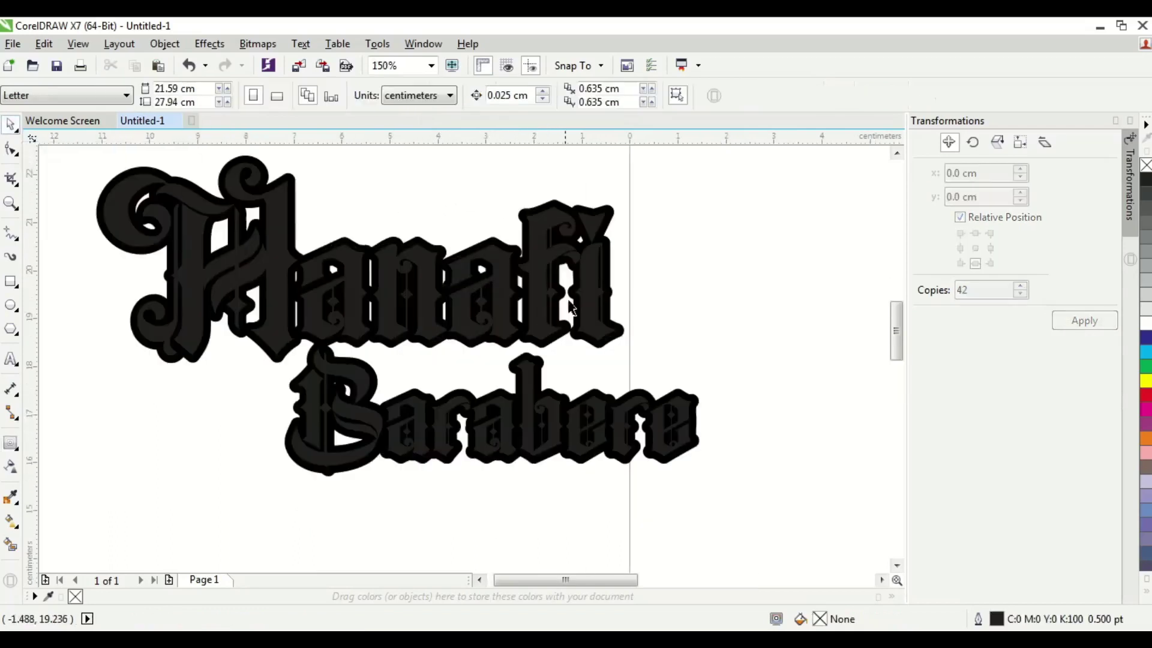
- Break the first name's contour group apart with Ctrl+K into a separate outline shape
left_click(608, 223)
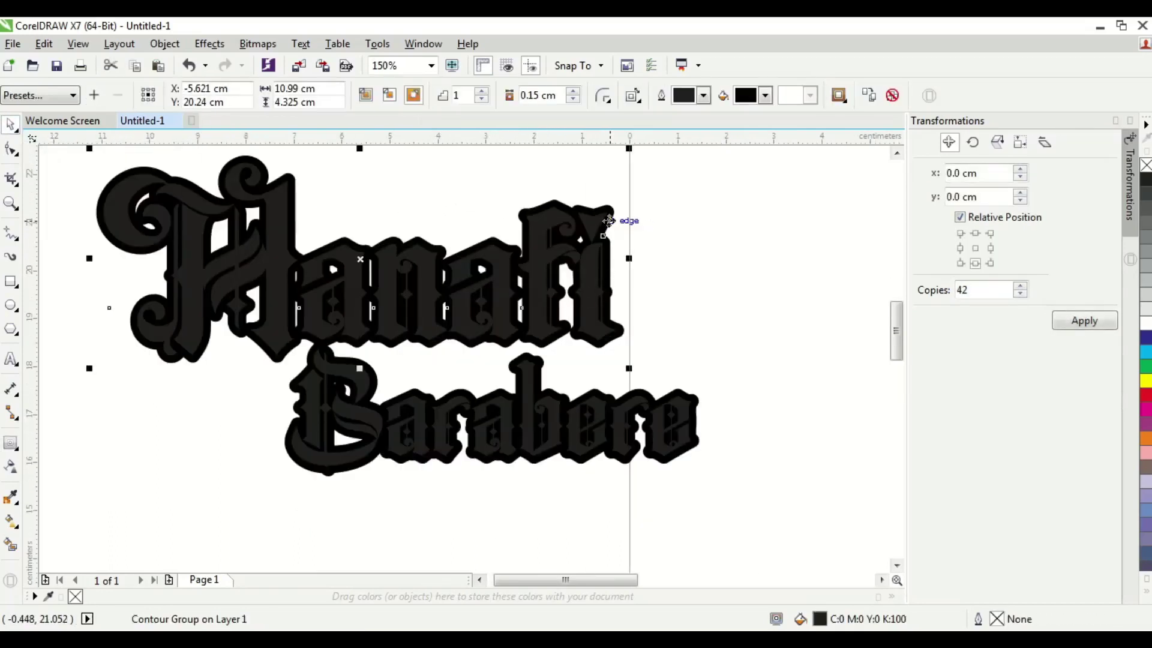
mouse_move(607, 221)
left_mouse_down()
mouse_move(750, 200)
mouse_move(575, 212)
mouse_move(654, 203)
mouse_move(588, 207)
mouse_move(609, 224)
left_mouse_up()
left_click(684, 228)
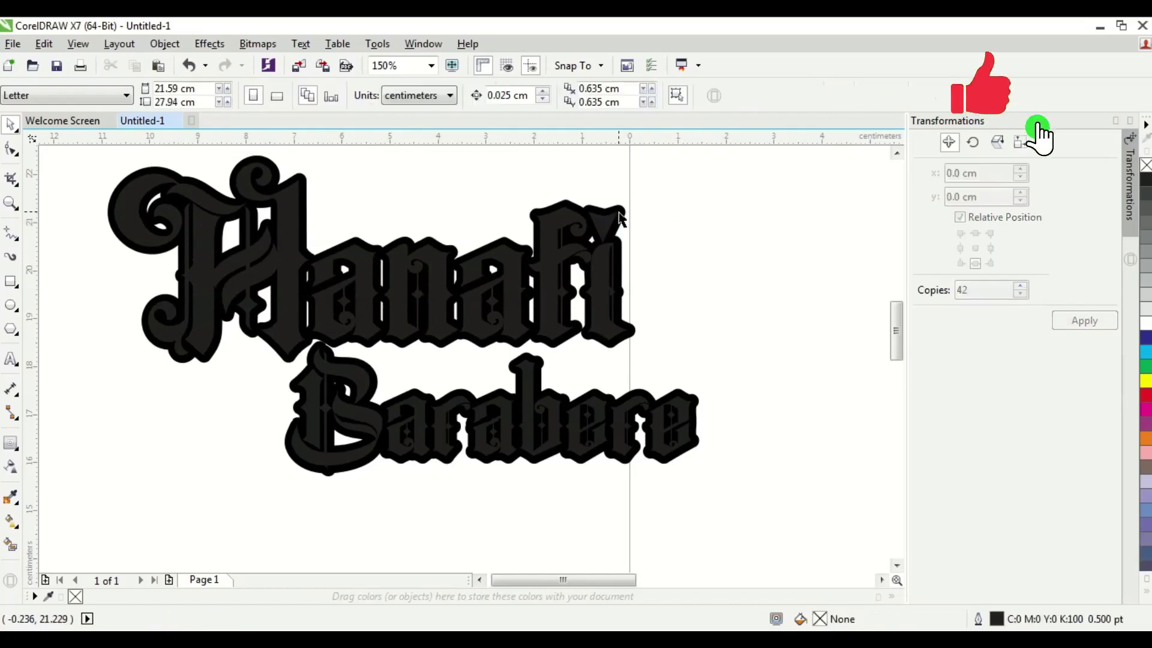
left_click(627, 217)
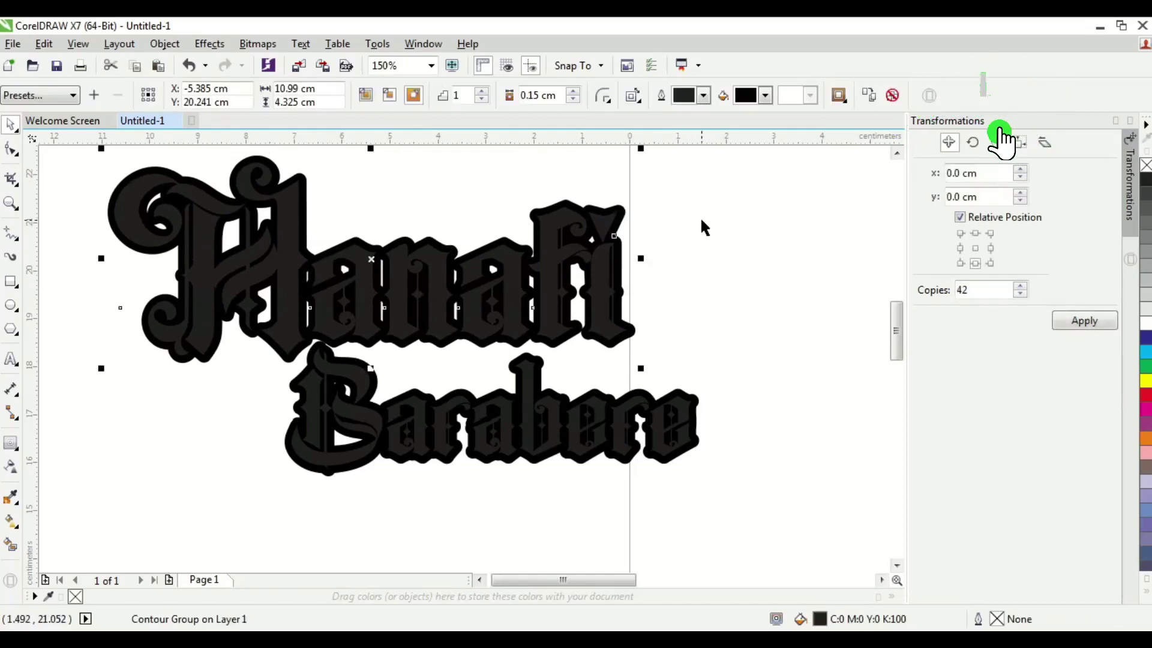
key("ctrl+k")
left_click(666, 232)
left_click(612, 221)
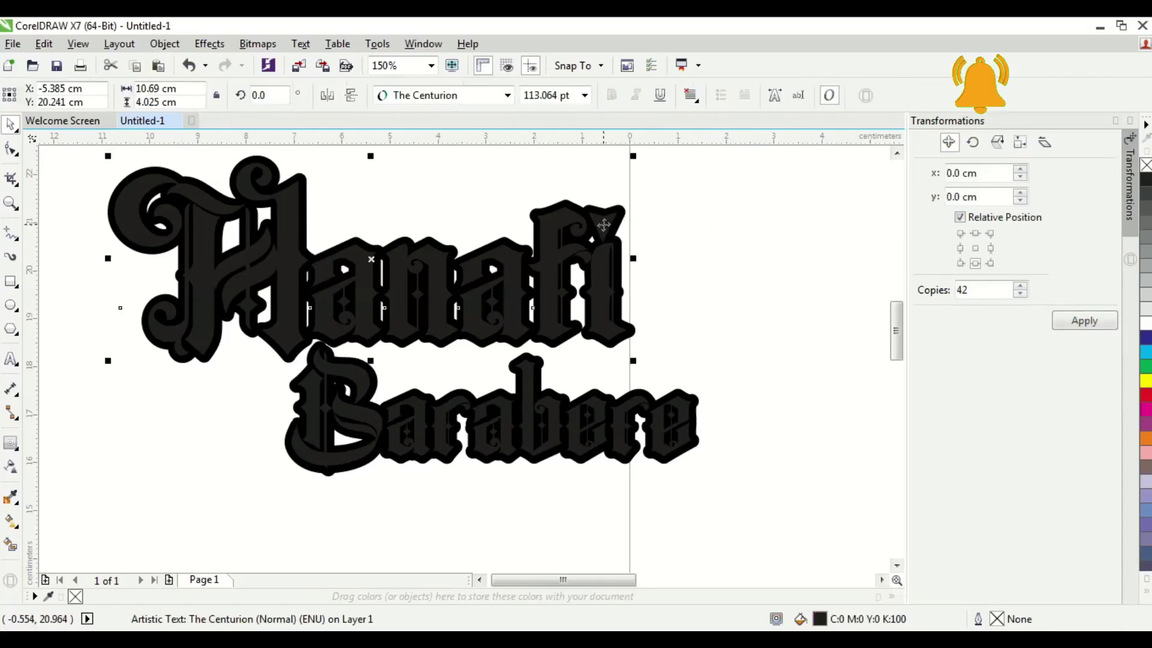
left_click_drag(613, 221, 427, 279)
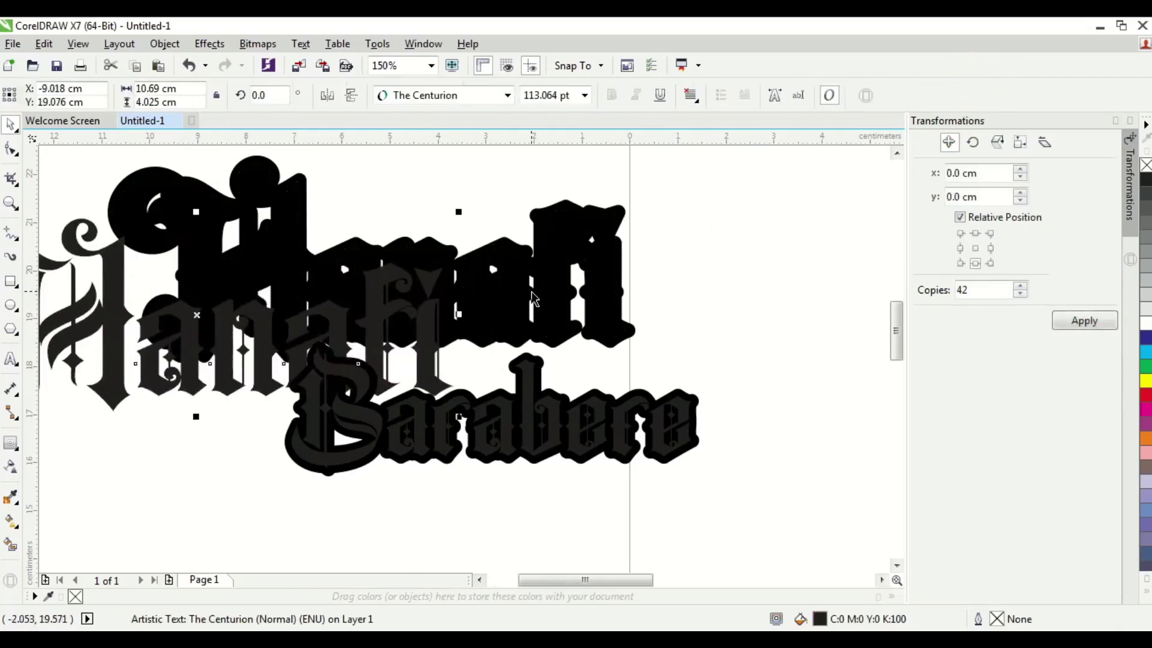
key("ctrl+z")
left_click(727, 294)
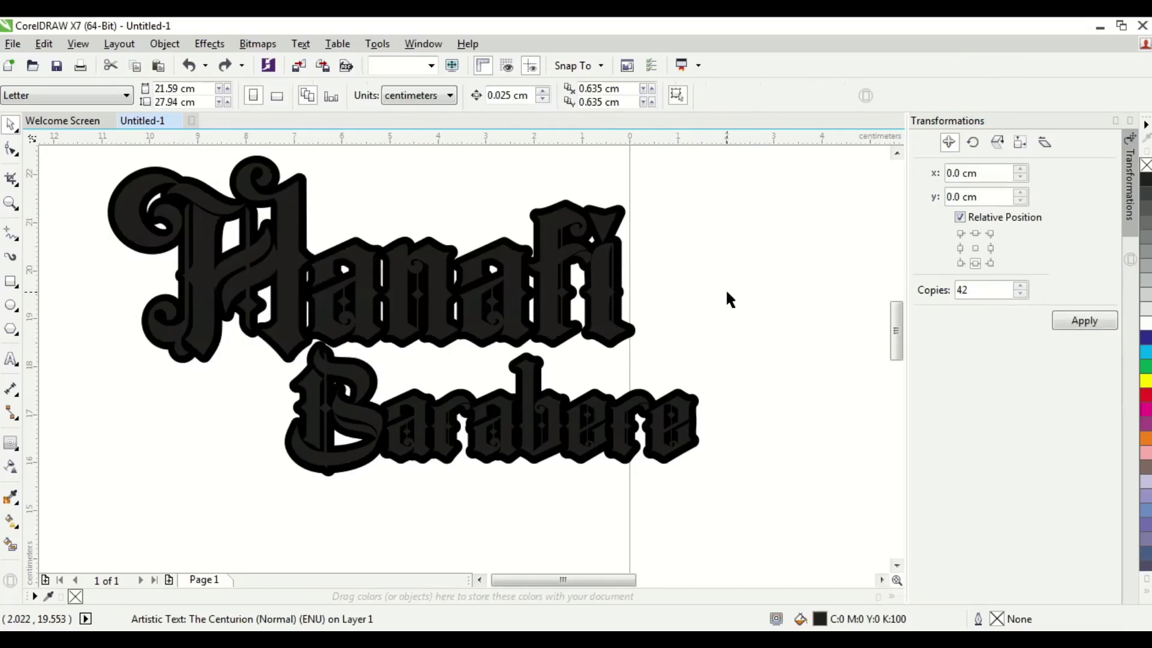
- Fill the first name's separated outline shape black, after trying yellow and red
left_click(625, 220)
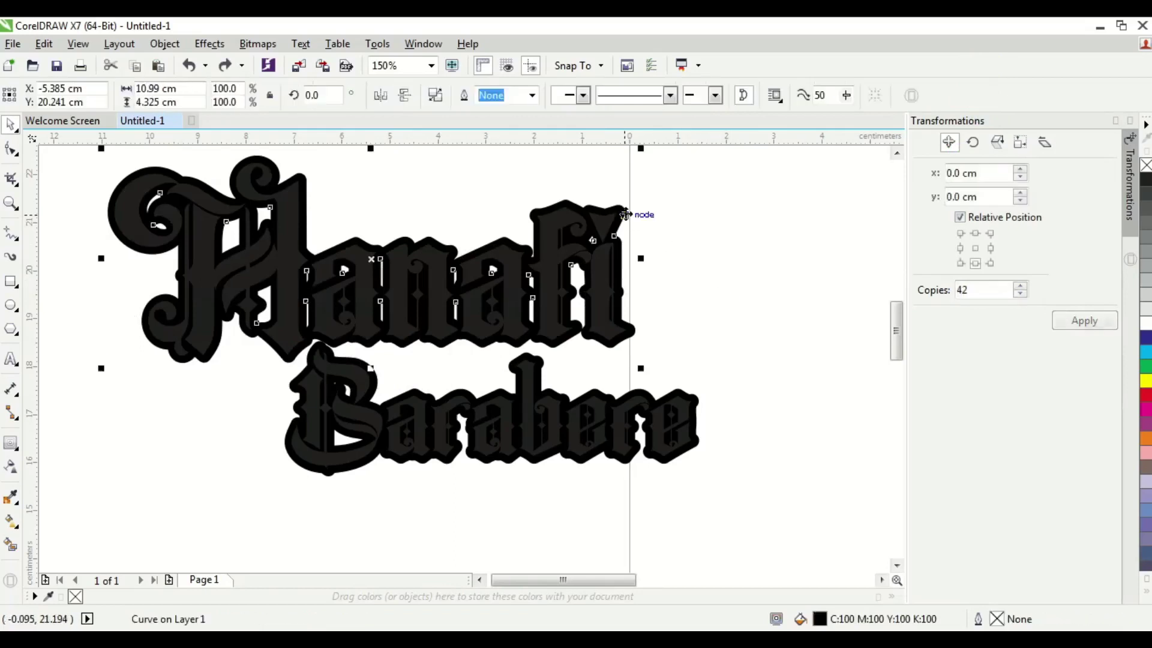
left_click(1146, 380)
left_click(782, 370)
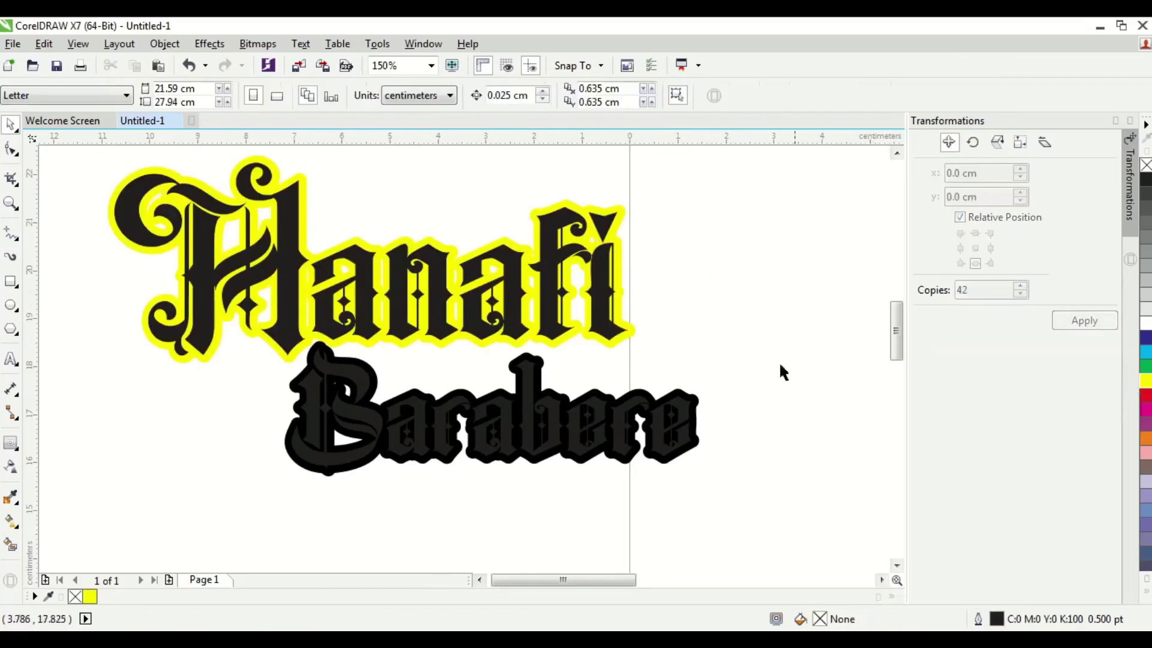
left_click(618, 281)
left_click(1146, 396)
left_click(627, 268)
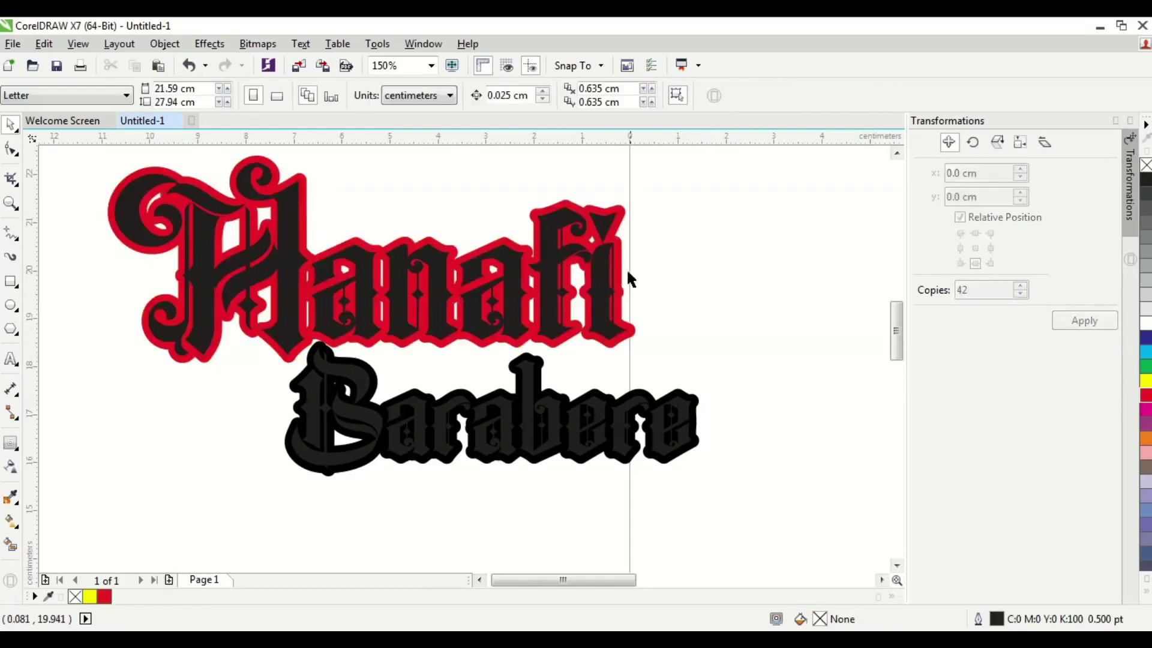
left_click(617, 265)
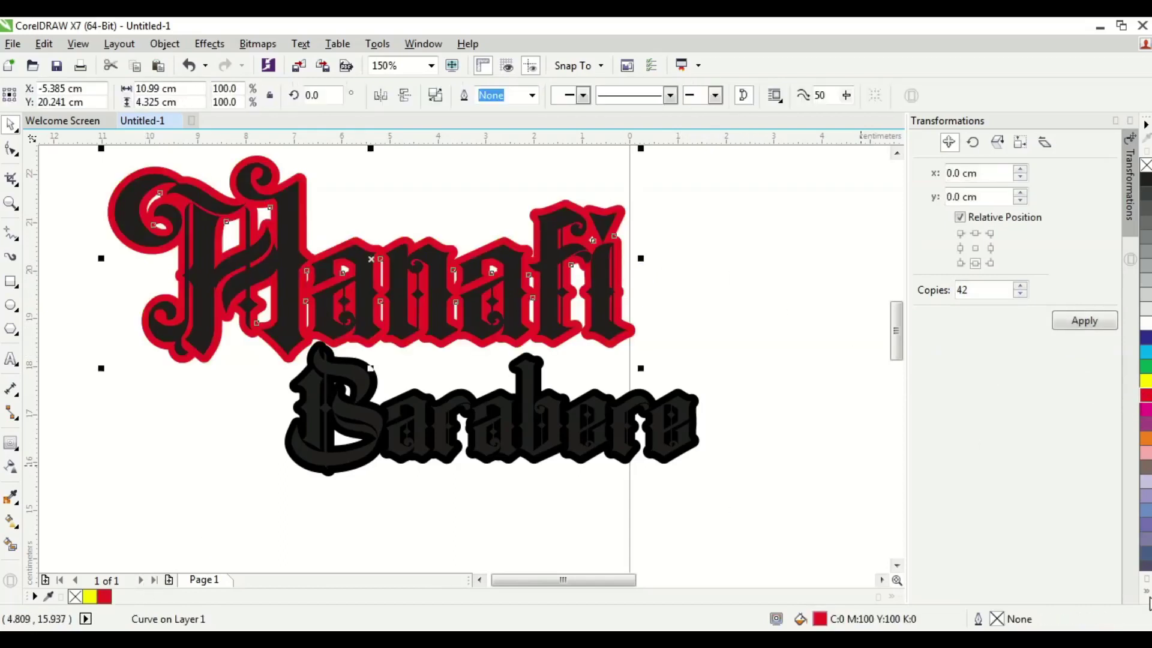
left_click(1145, 591)
left_click(1135, 264)
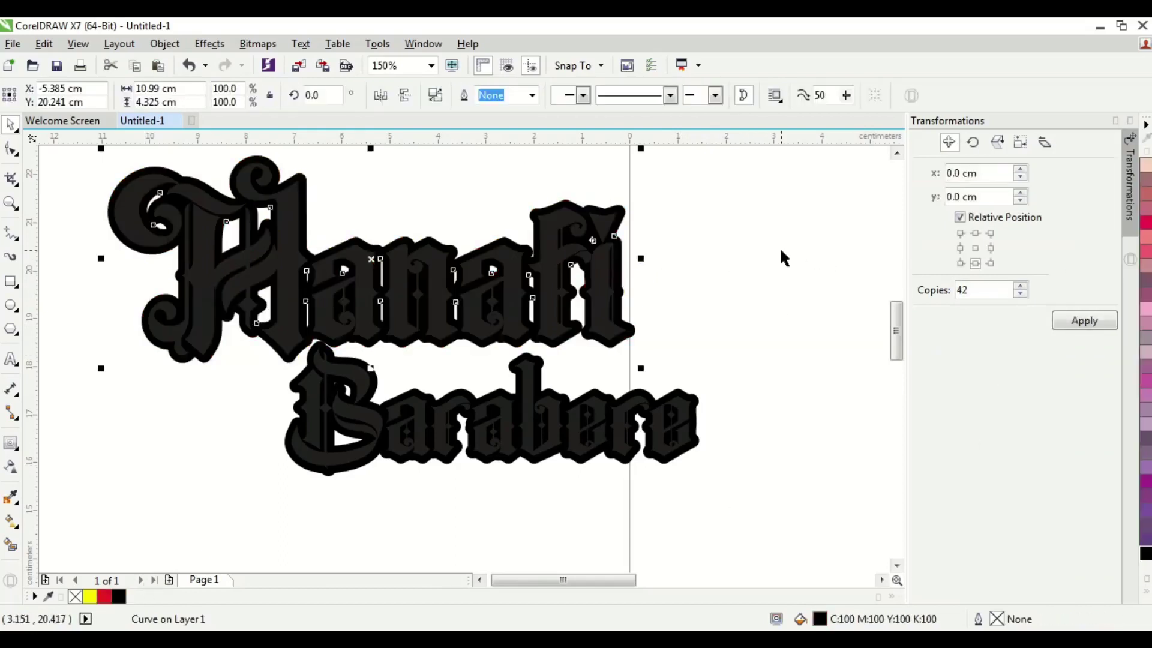
left_click(711, 331)
- Fill both the first name and surname letters red
left_click(688, 397)
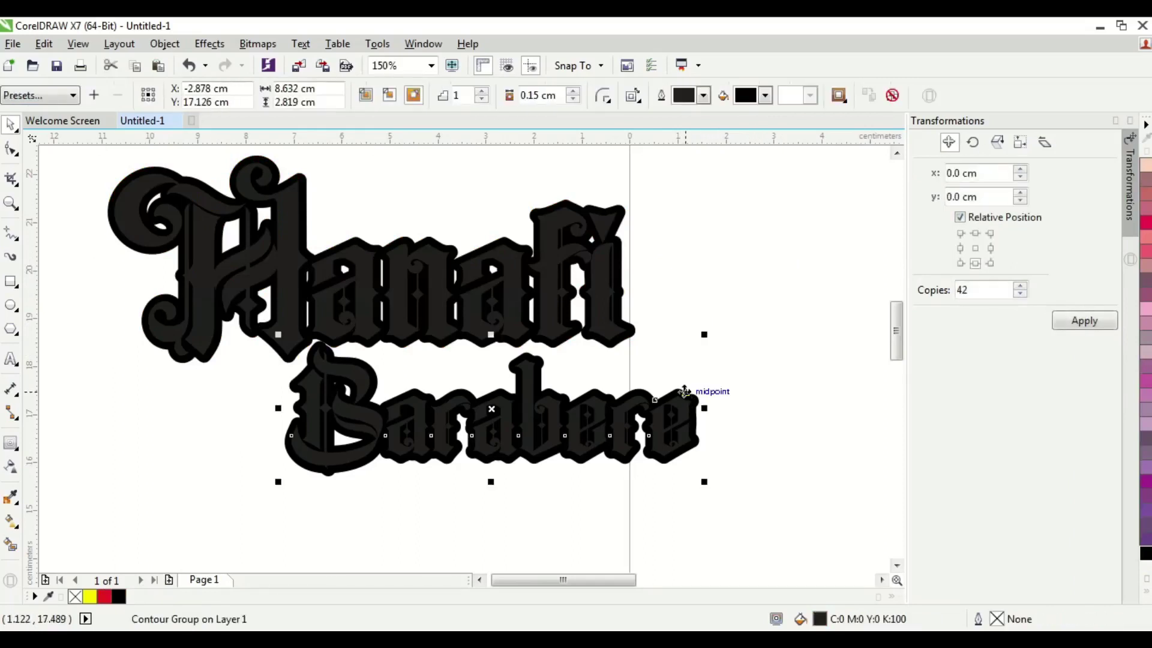
left_click(848, 373)
left_click(613, 326)
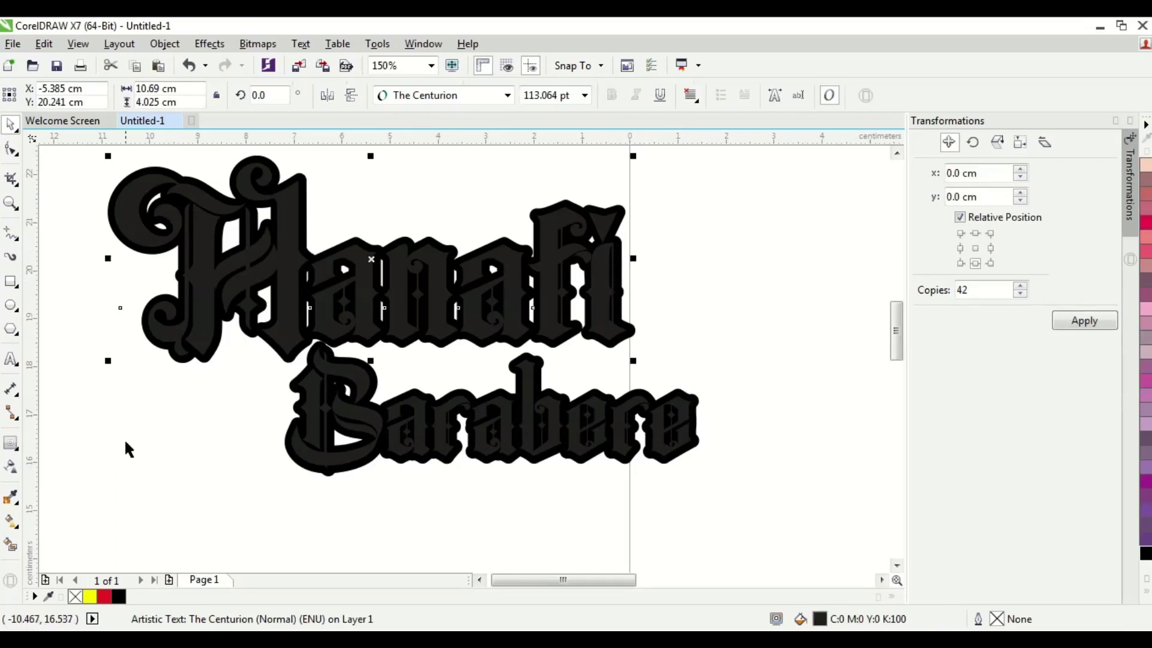
left_click(105, 597)
left_click(527, 480)
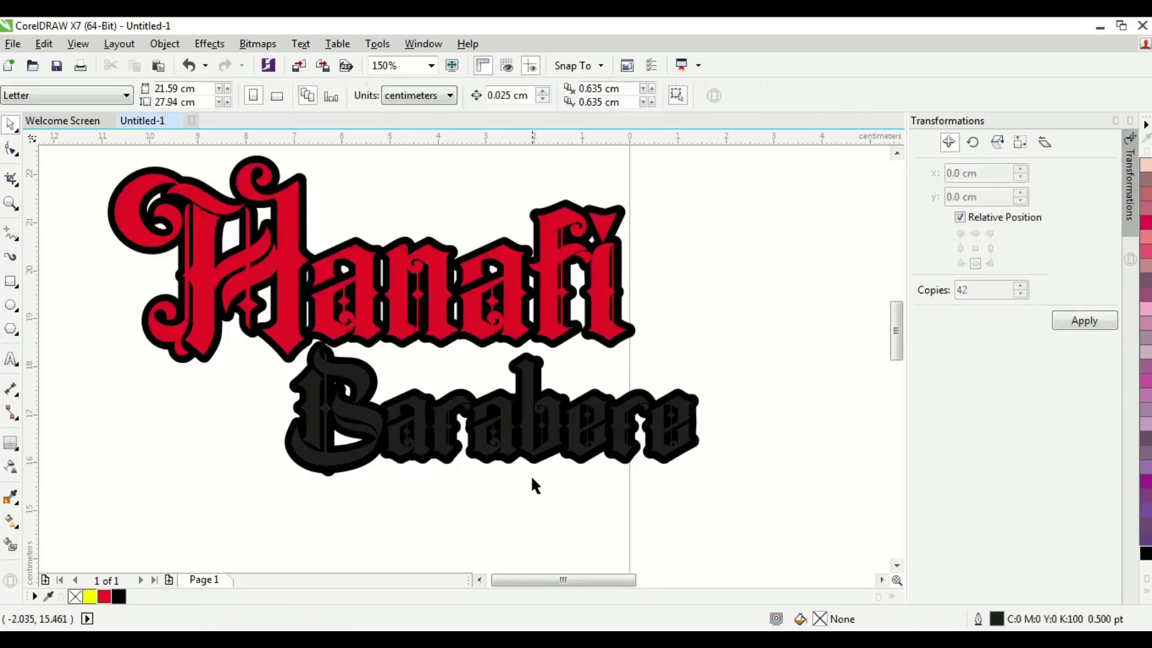
left_click(530, 414)
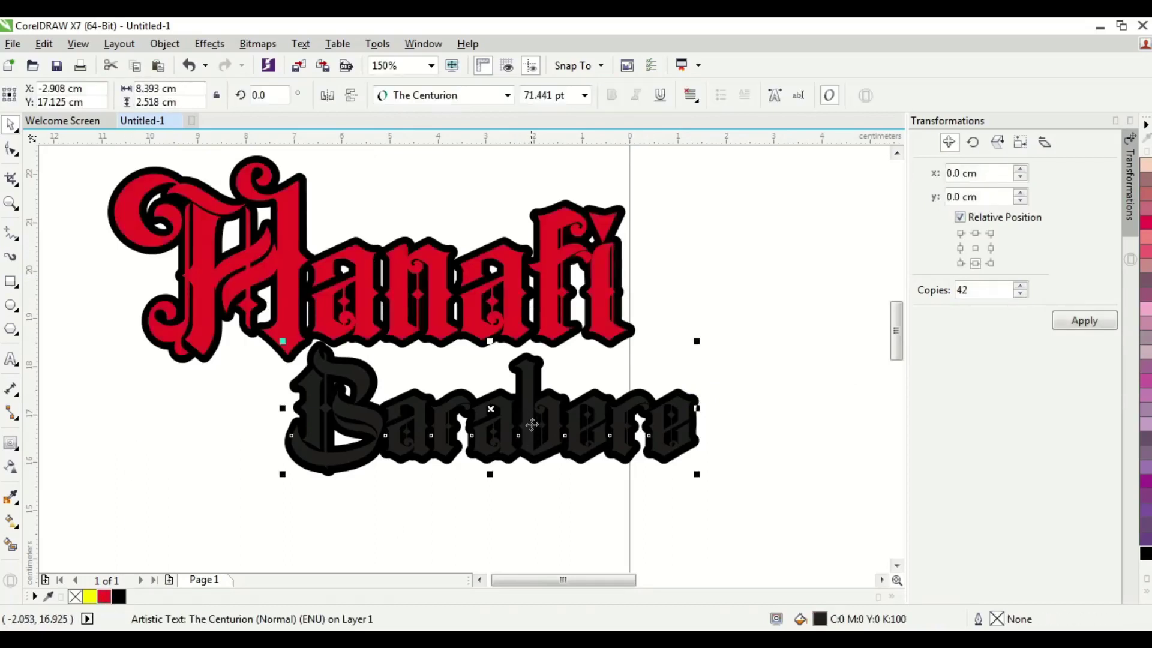
left_click(105, 597)
left_click(365, 534)
scroll(594, 423, "down", 2)
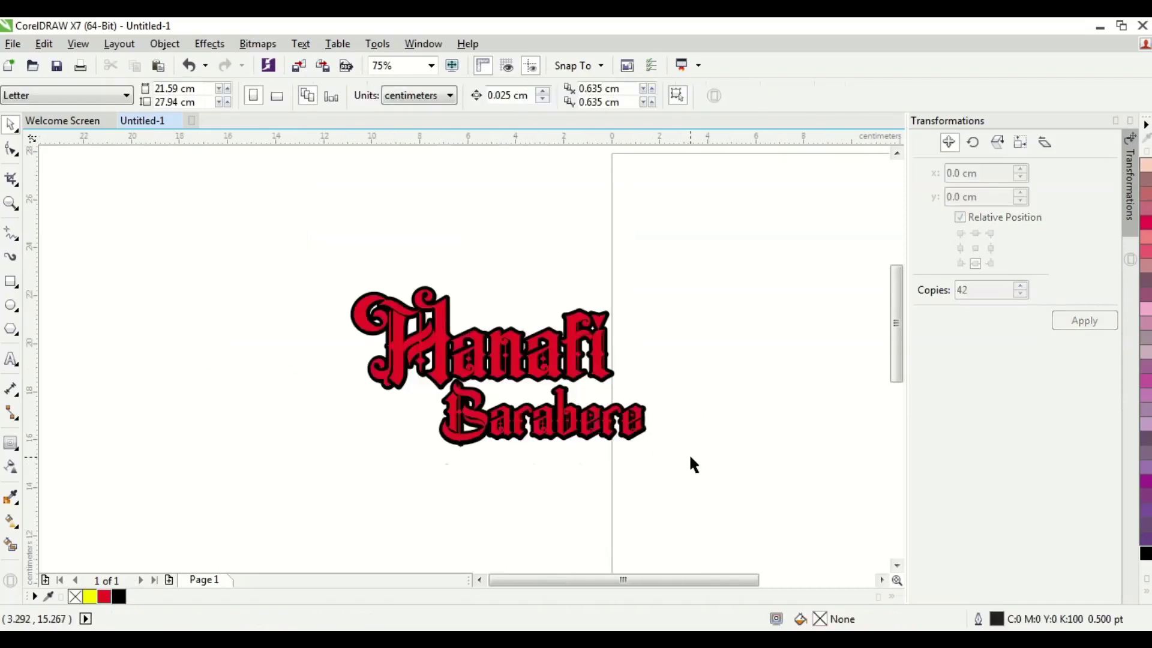
- Nudge the surname together with its contour one arrow-key step upward
left_click_drag(690, 461, 421, 373)
scroll(474, 417, "up", 2)
key("Up")
key("Up")
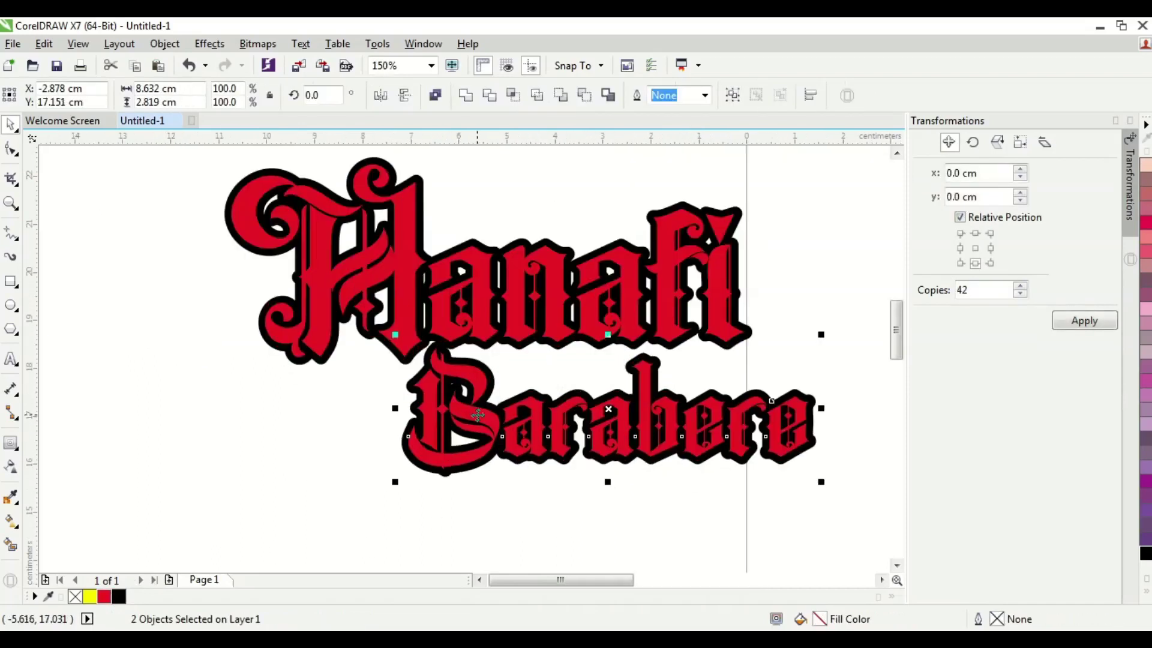
left_click(514, 480)
scroll(513, 434, "up", 2)
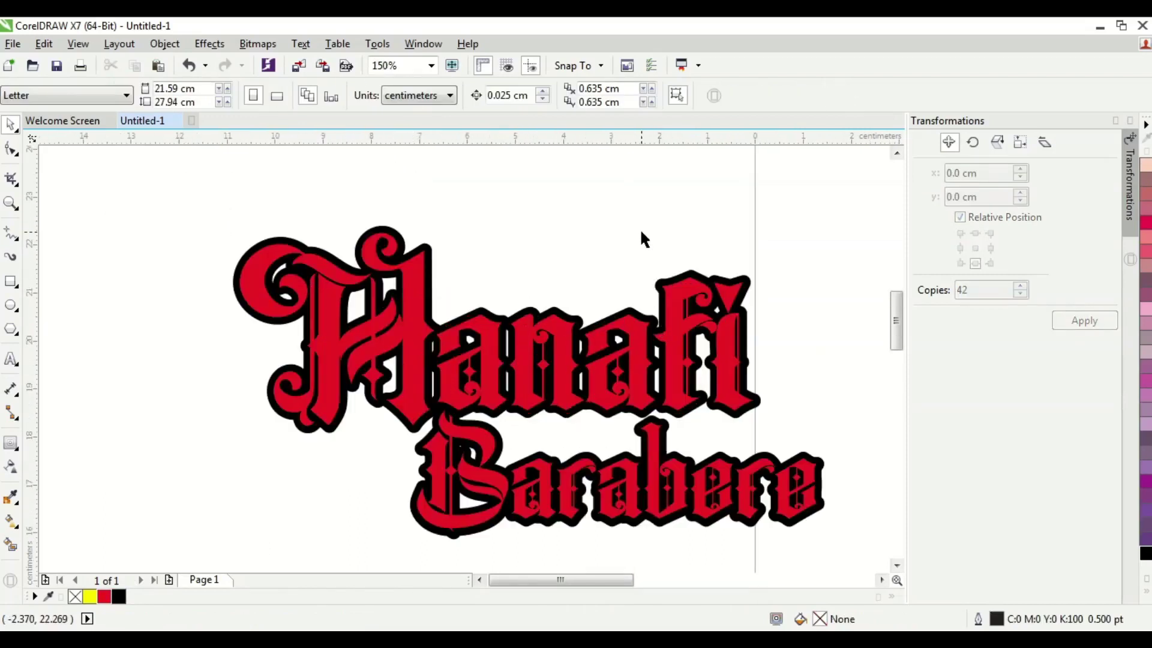
left_click(662, 279)
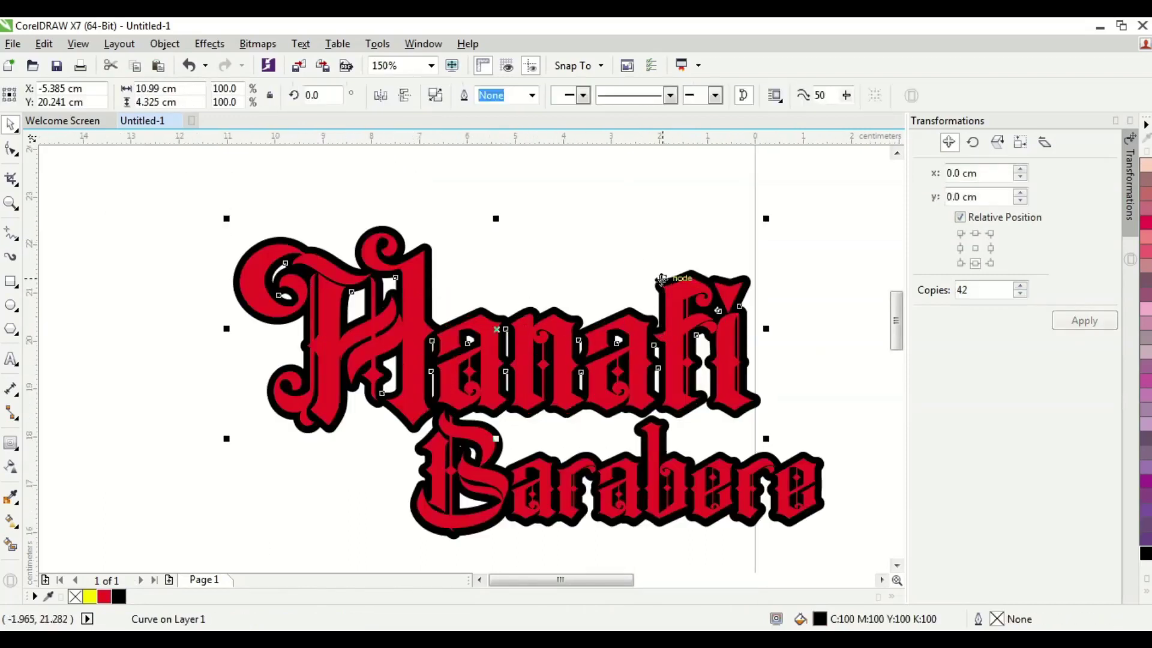
left_click(658, 241)
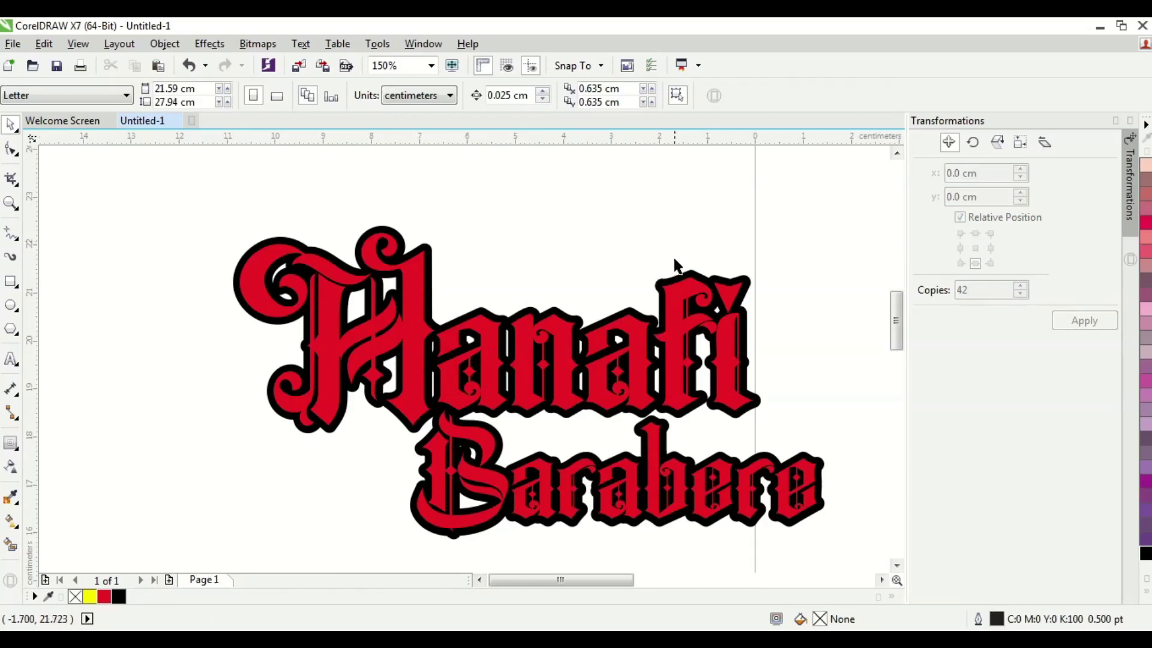
left_click(682, 274)
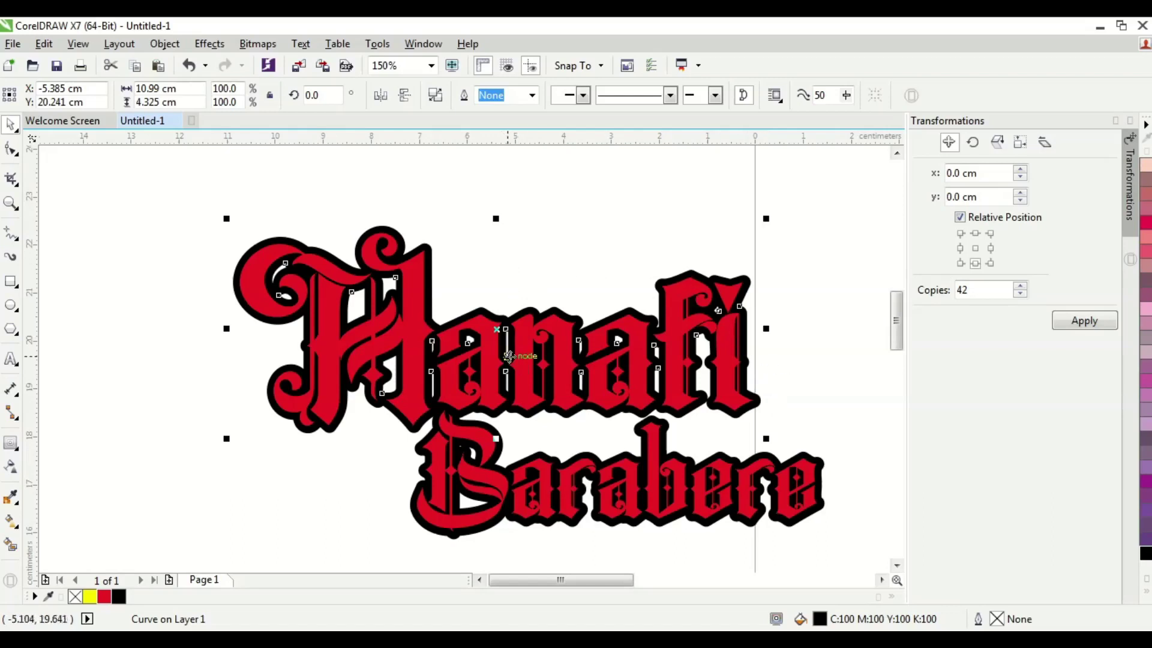
- Place the black first-name outline behind the red letters, shifted up and right
left_click_drag(498, 329, 554, 276)
key("ctrl+z")
left_click(560, 268)
left_click(547, 310)
key("shift+Page_Up")
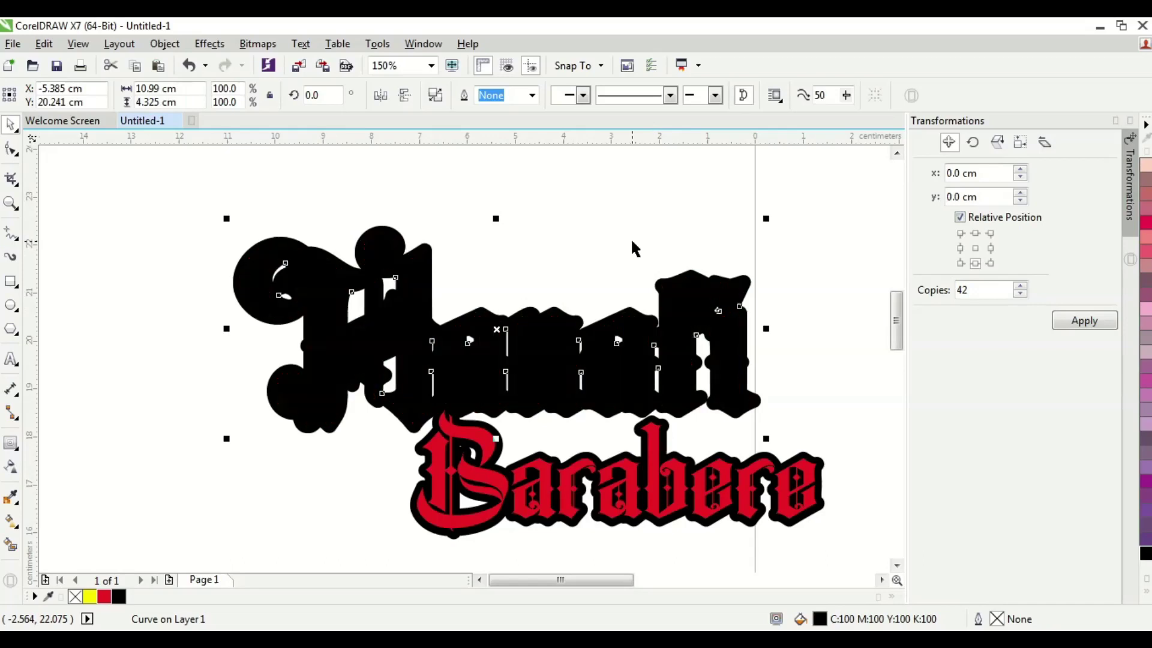
left_click_drag(567, 319, 547, 307)
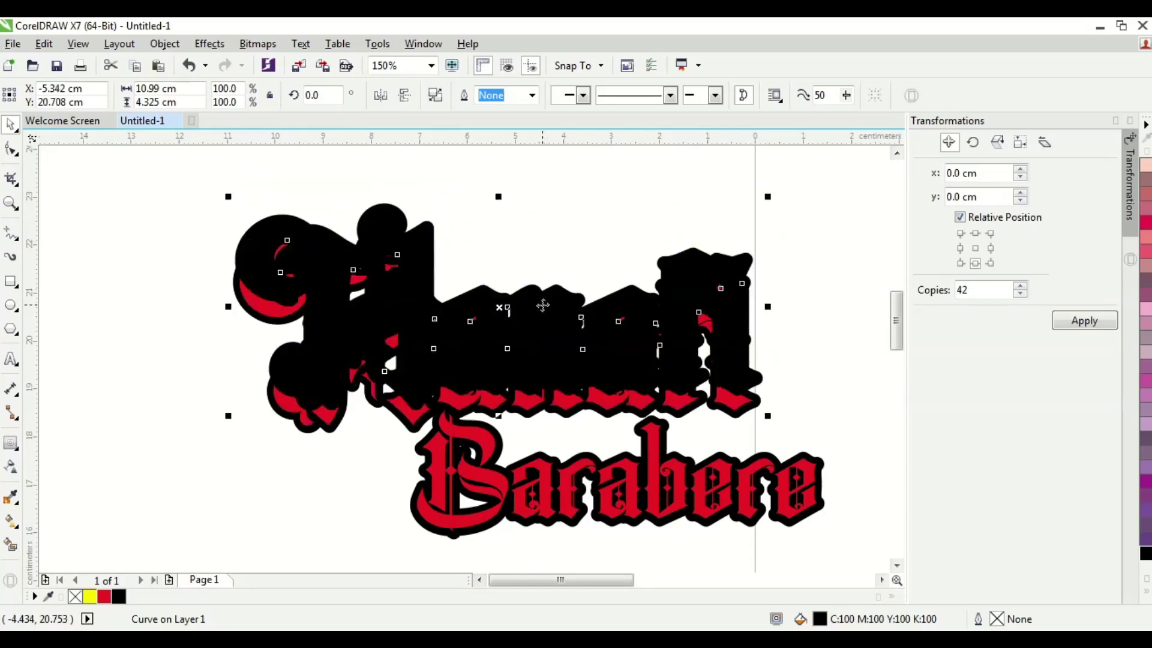
key("shift+Page_Down")
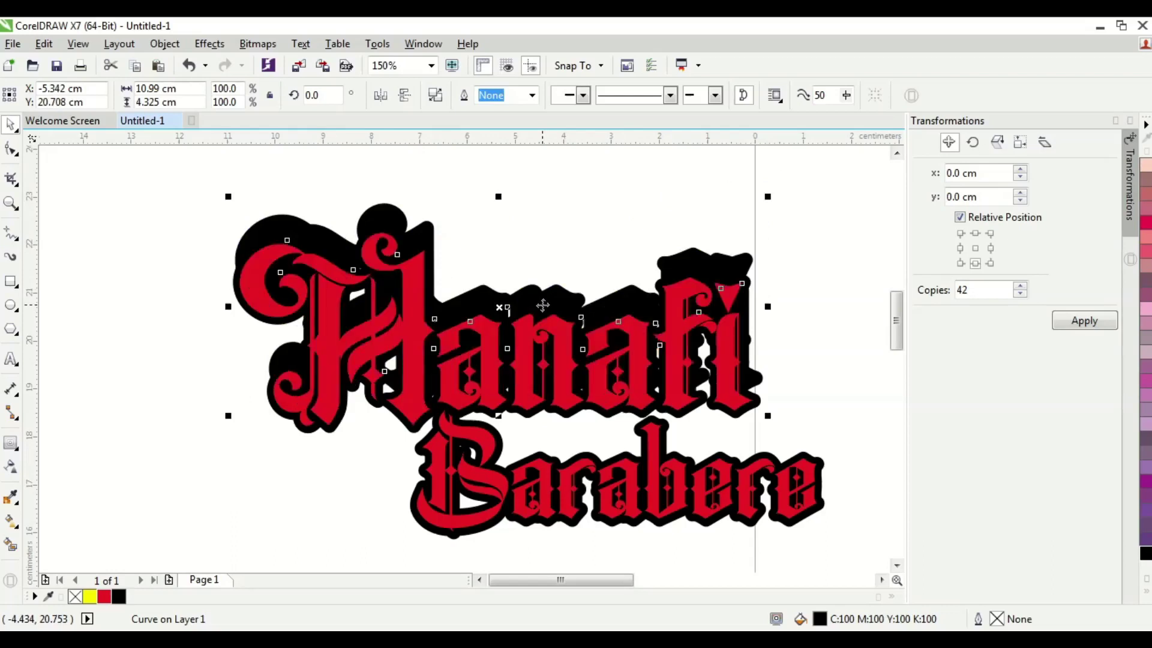
- Nudge the black outline down and right so it reads as an offset shadow
key("Down")
key("Down")
key("Down")
key("Down")
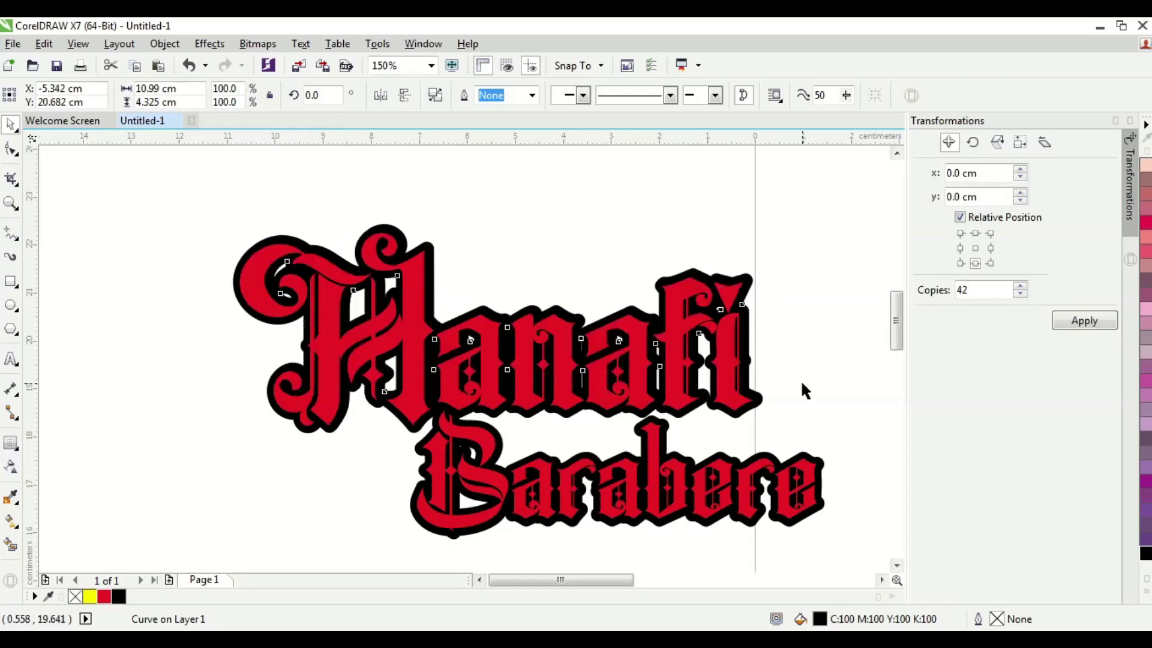
key("Right")
key("Right")
key("Right")
key("Right")
key("Right")
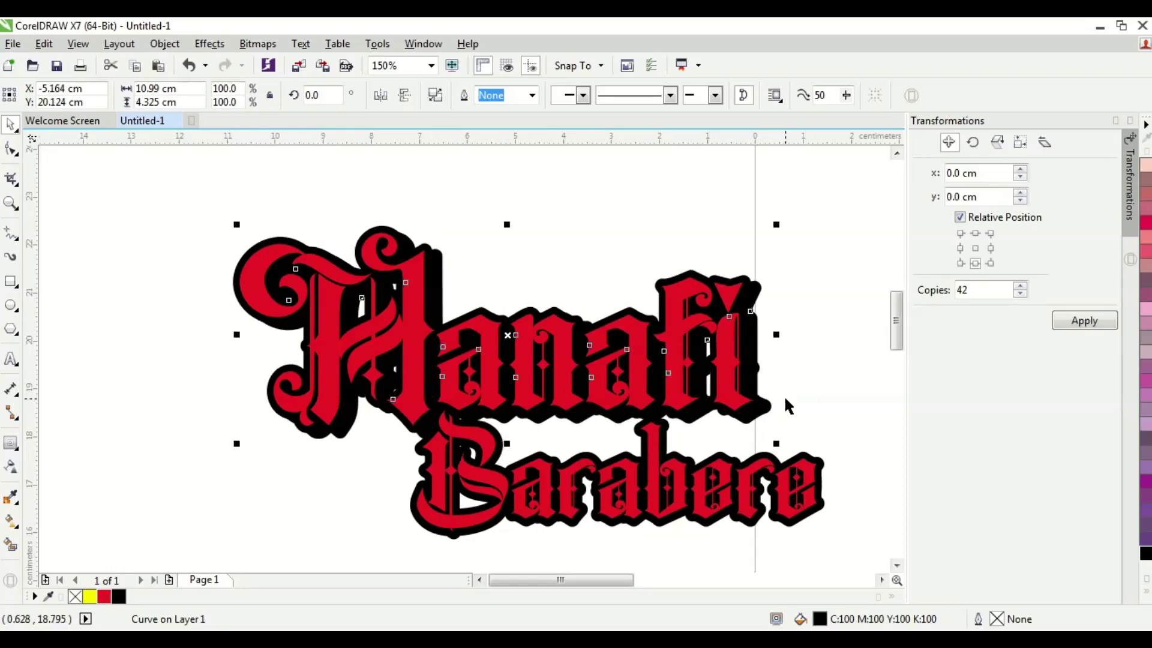
key("Left")
key("Left")
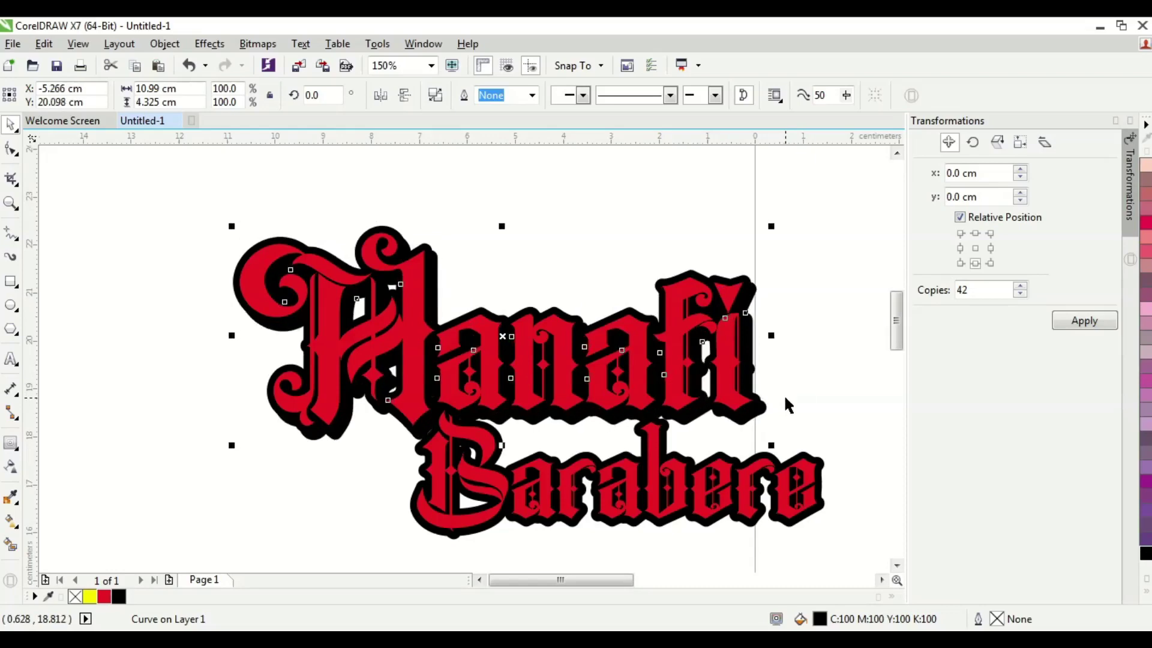
key("Right")
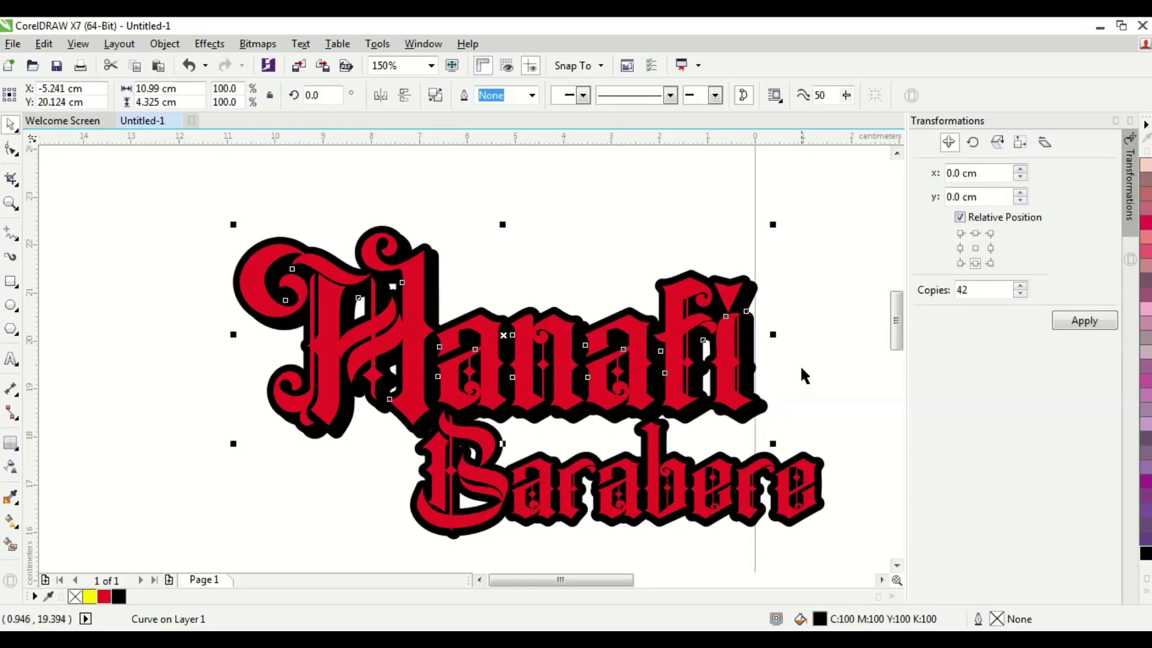
scroll(784, 290, "up", 2)
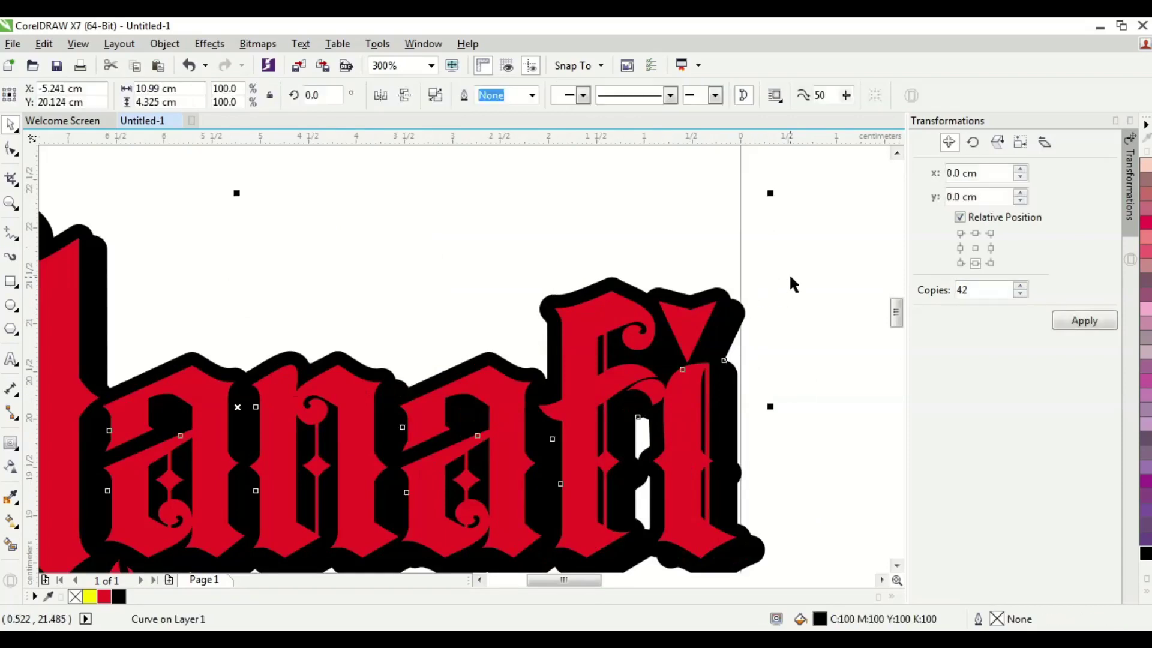
- Select the black Hanafi outline together with the extra black piece near the i
scroll(789, 277, "down", 2)
left_click(808, 286)
left_click(771, 269)
scroll(753, 286, "up", 2)
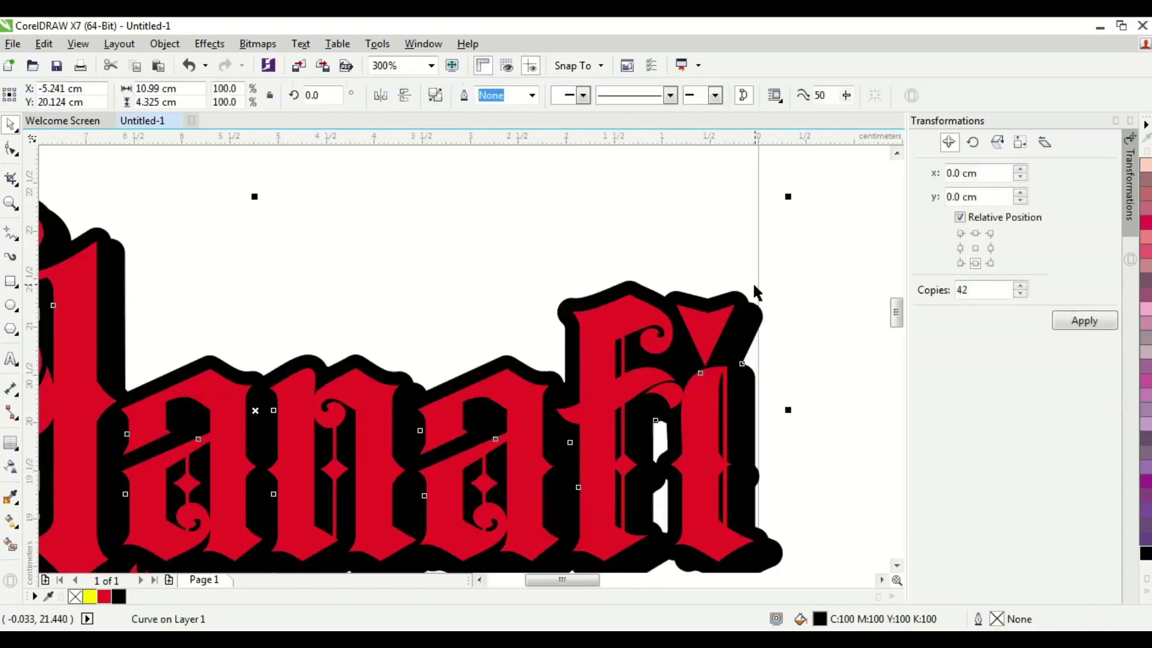
left_click(769, 308)
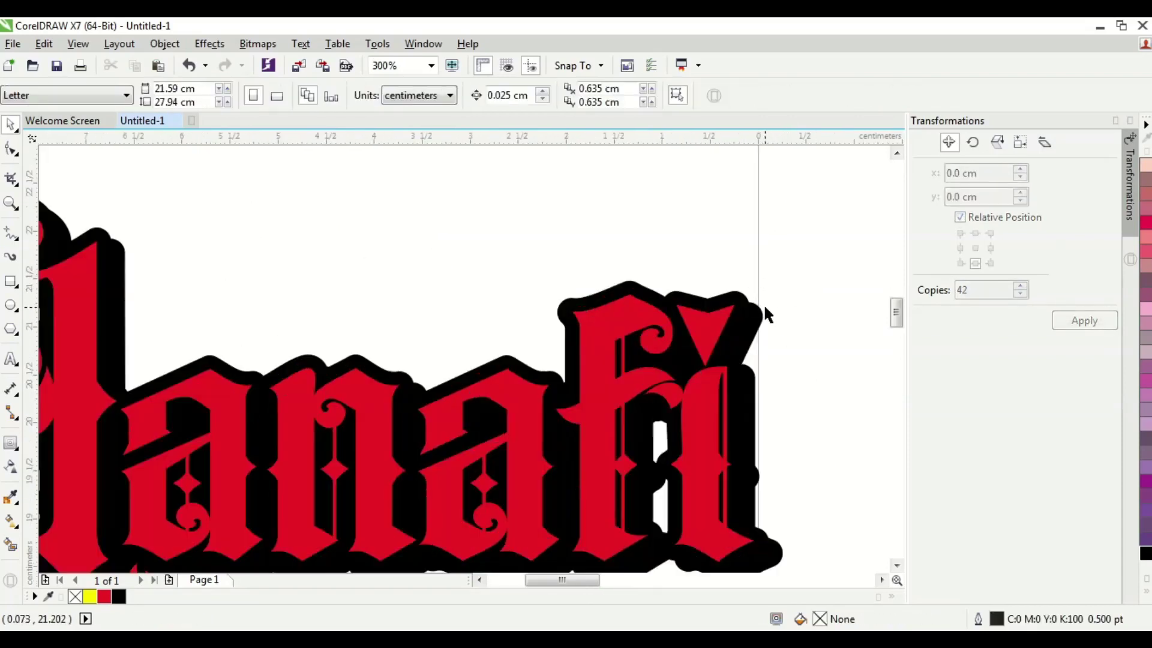
left_click(760, 316)
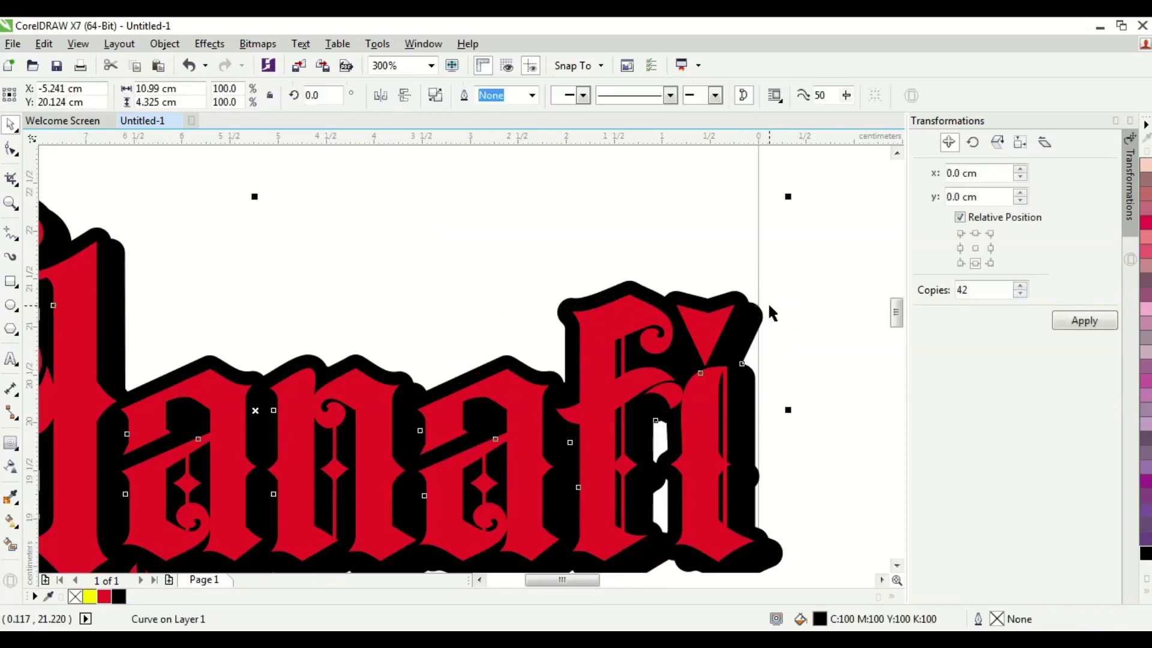
left_click(728, 305, "shift")
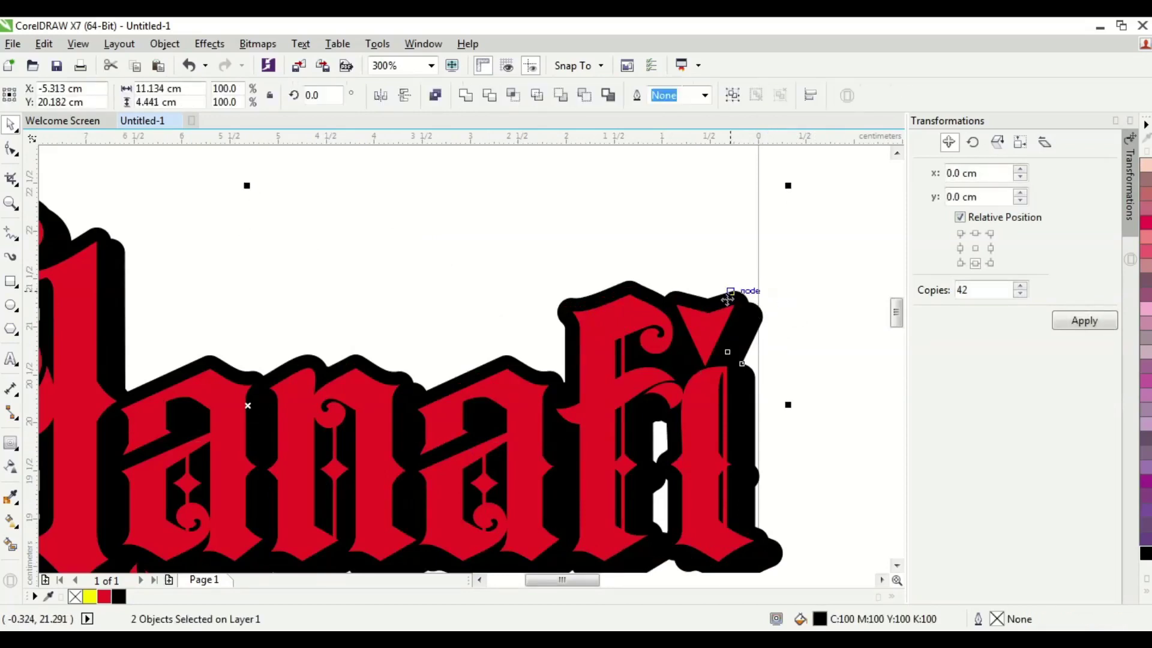
left_click(837, 285)
left_click(758, 313)
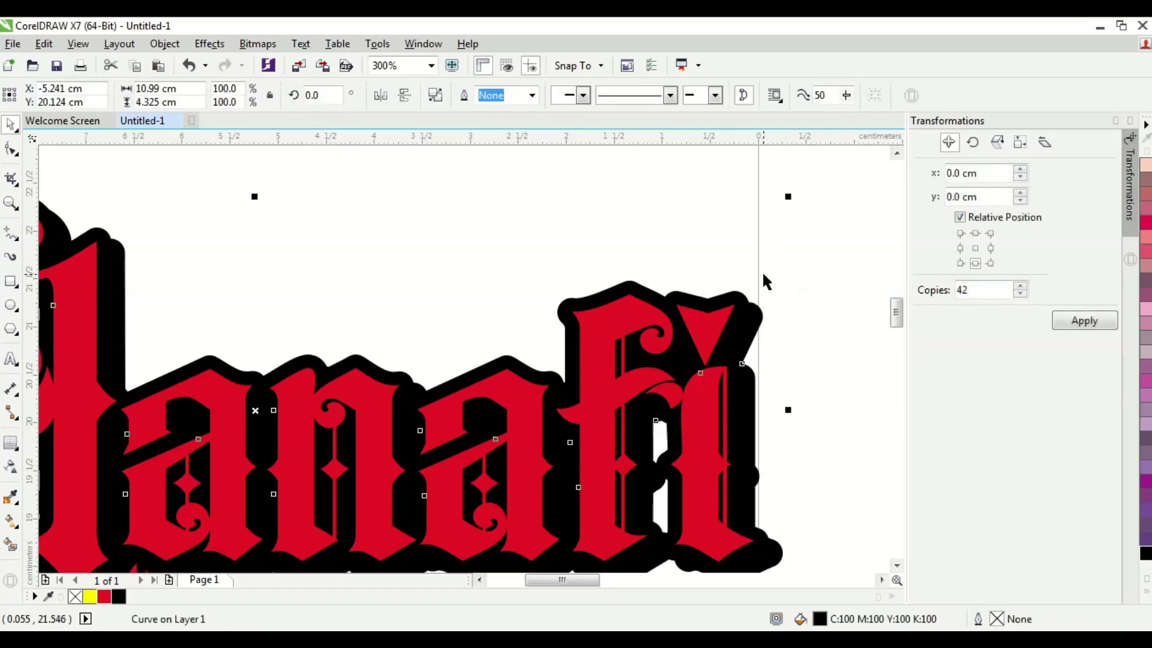
left_click(725, 297, "shift")
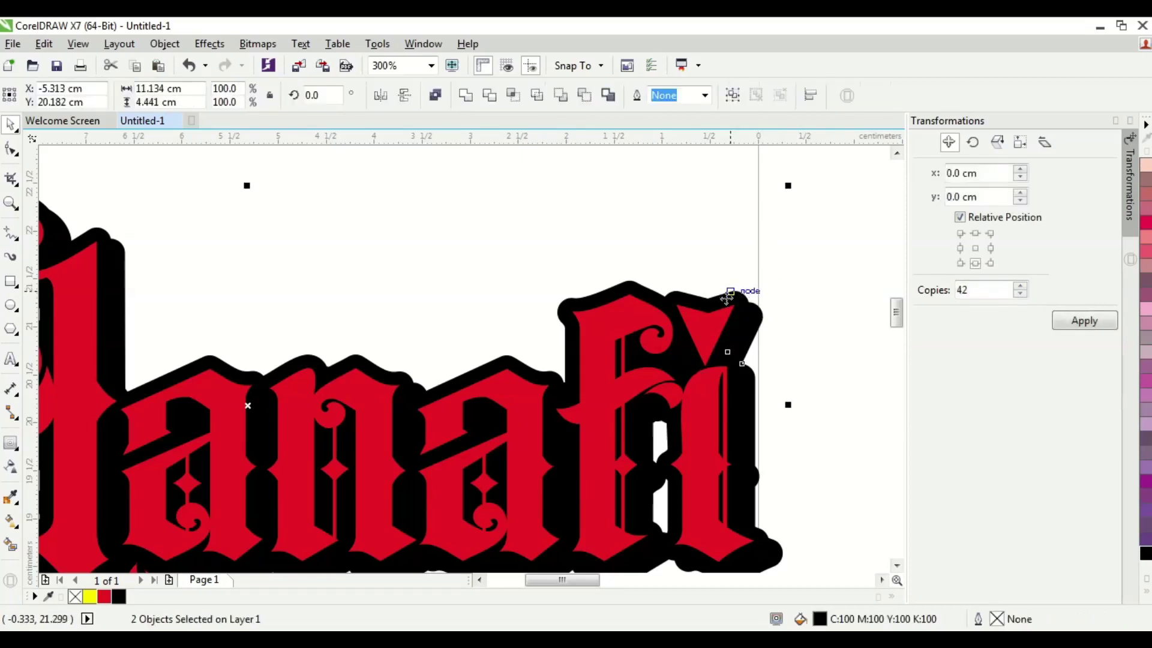
left_click_drag(732, 299, 770, 237)
key("ctrl+z")
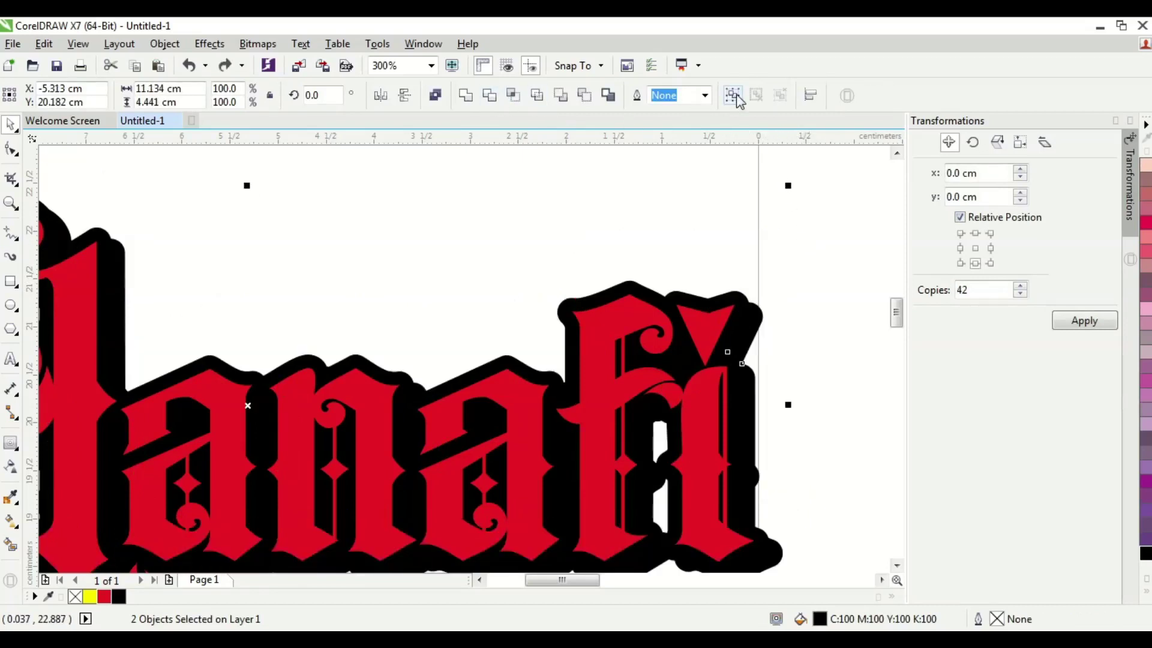
- Weld the two selected black shapes into one curve and reselect the result
left_click(467, 94)
left_click(662, 231)
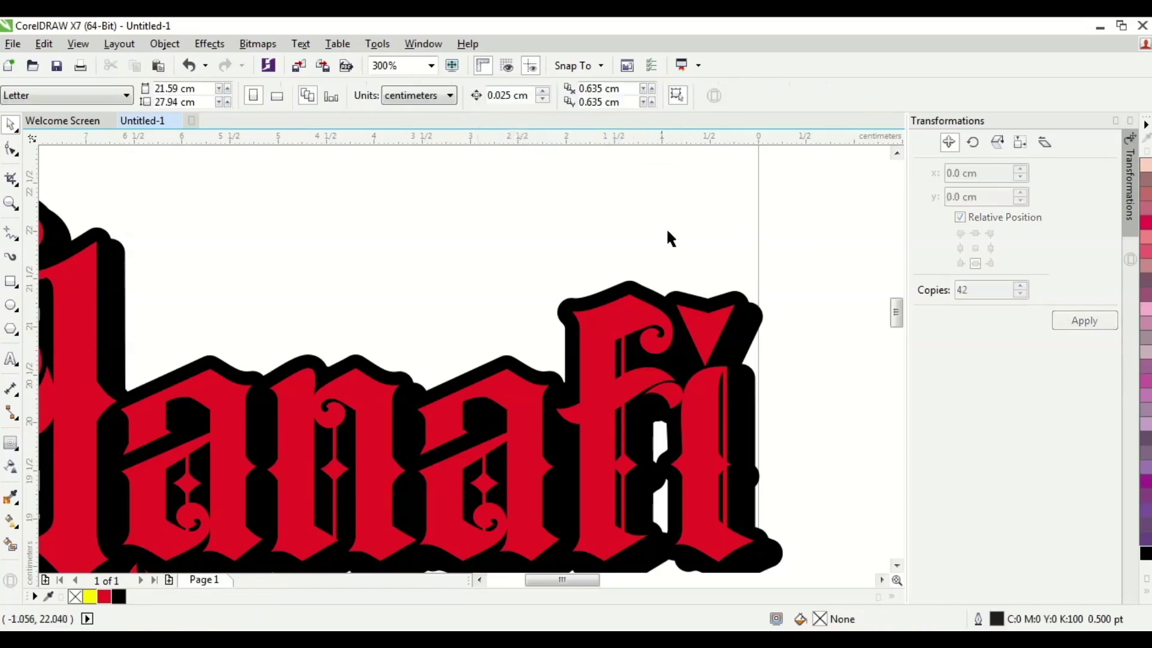
scroll(731, 282, "down", 2)
scroll(720, 272, "up", 2)
left_click(703, 264)
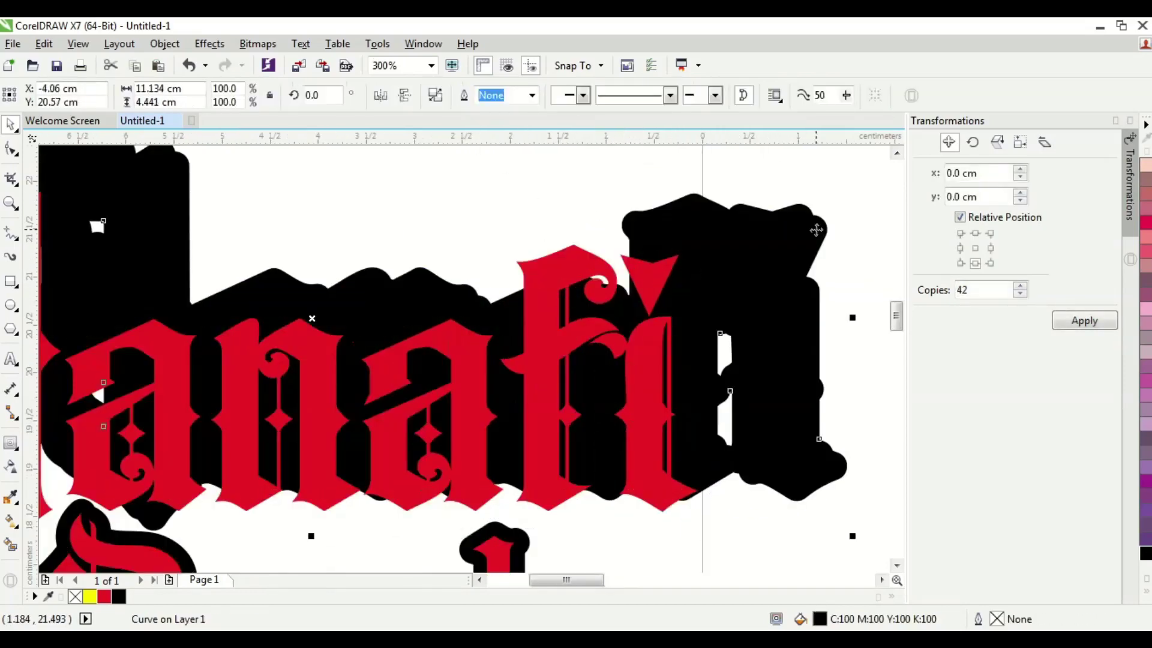
scroll(813, 237, "down", 2)
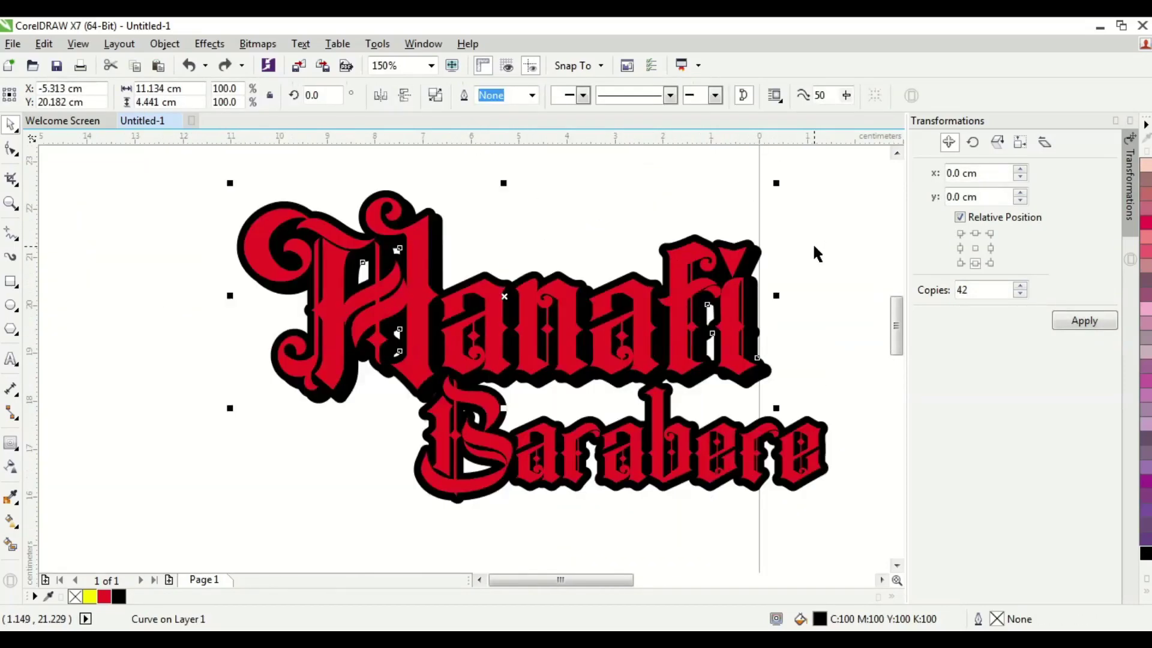
- Drag the black Barabere shadow slightly down and right, keeping the red lettering in front
left_click(813, 418)
key("shift+Page_Up")
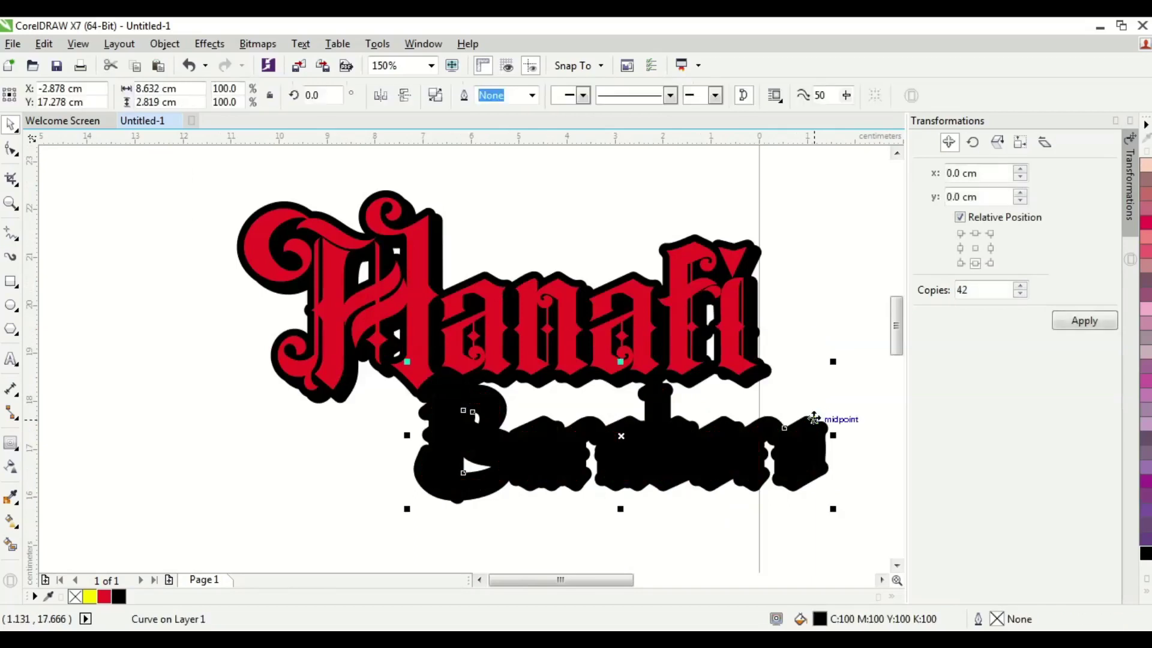
key("ctrl+z")
left_click_drag(822, 430, 836, 439)
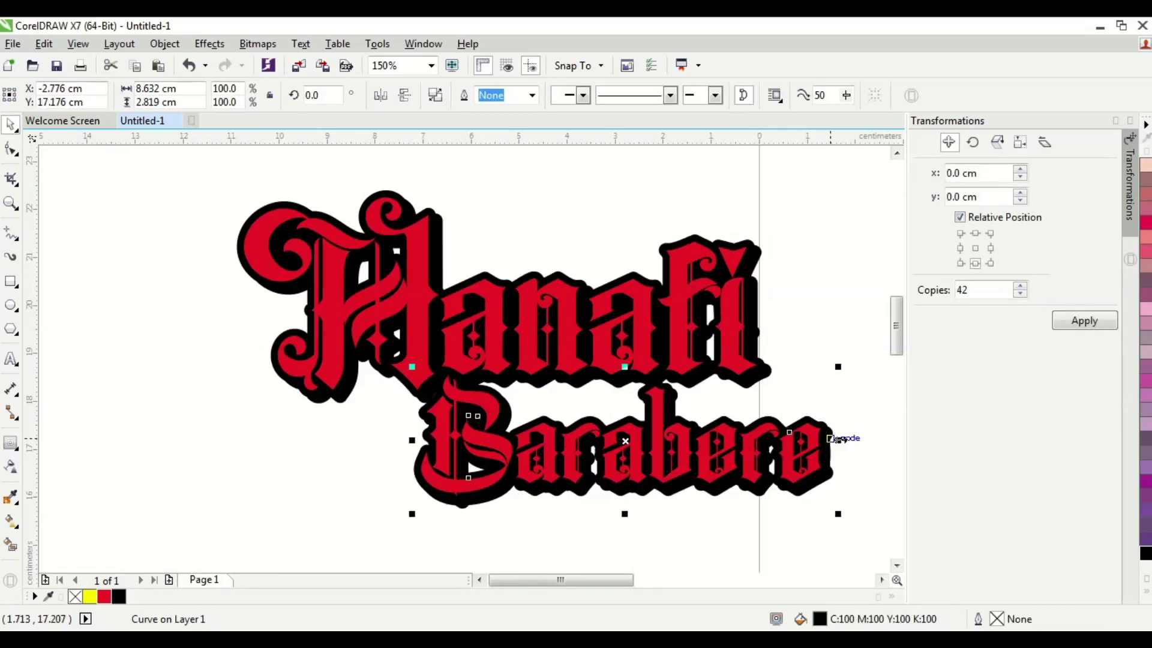
mouse_move(838, 439)
left_mouse_down()
mouse_move(858, 448)
mouse_move(839, 436)
left_mouse_up()
scroll(858, 448, "up", 2)
- Reselect among the black shadows, ending with the Hanafi shadow selected
left_click(840, 439)
left_click(763, 390)
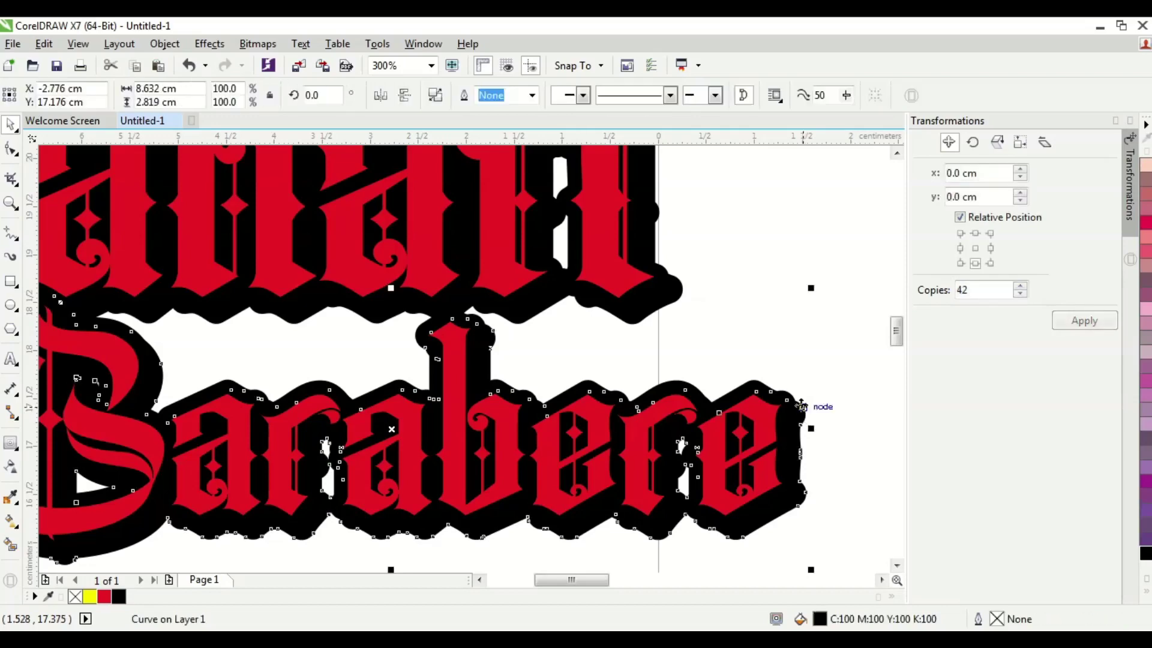
left_click(758, 381, "shift")
left_click(737, 275)
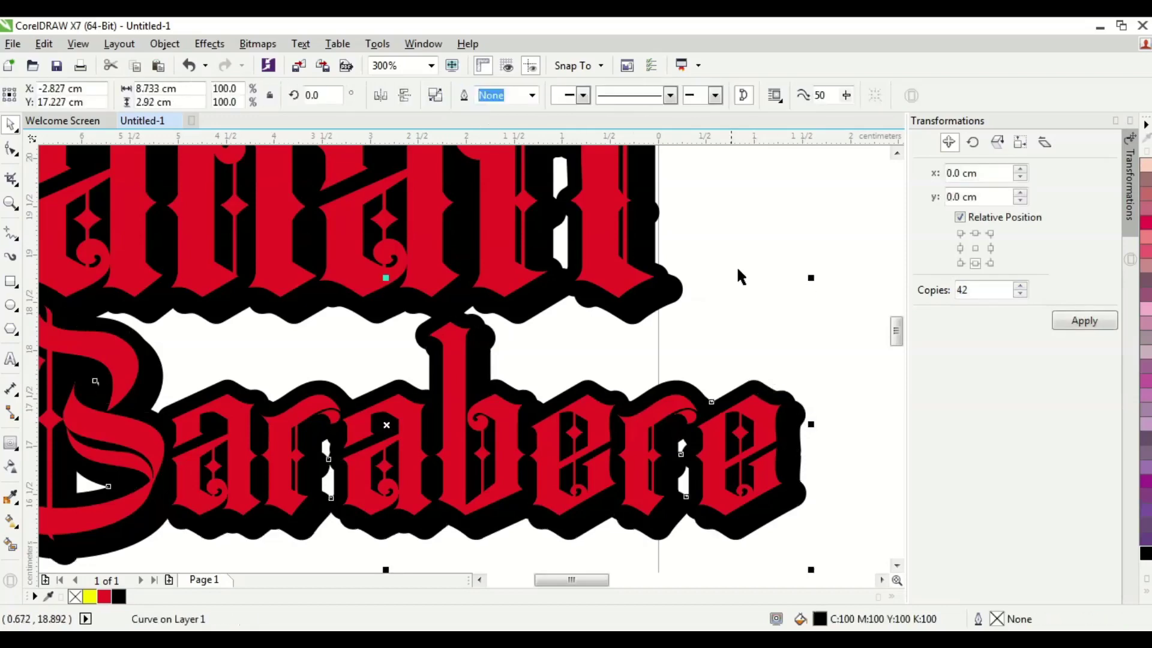
left_click(733, 372)
scroll(732, 365, "down", 2)
left_click(724, 341)
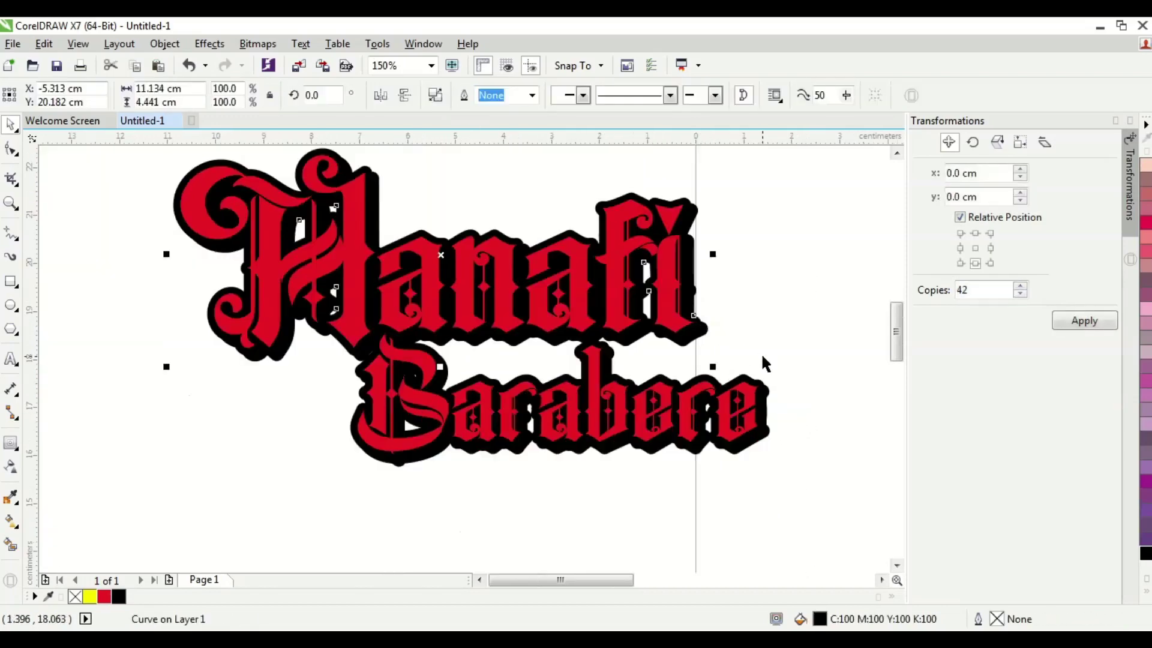
left_click(765, 386, "shift")
left_click(467, 97)
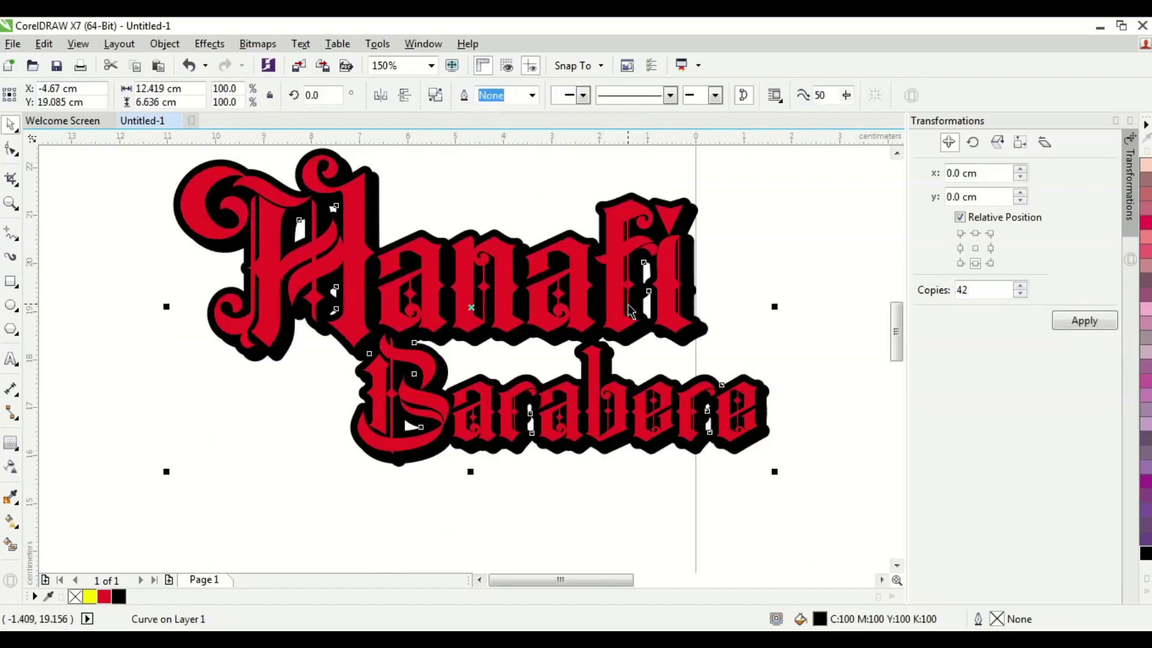
scroll(791, 243, "down", 2)
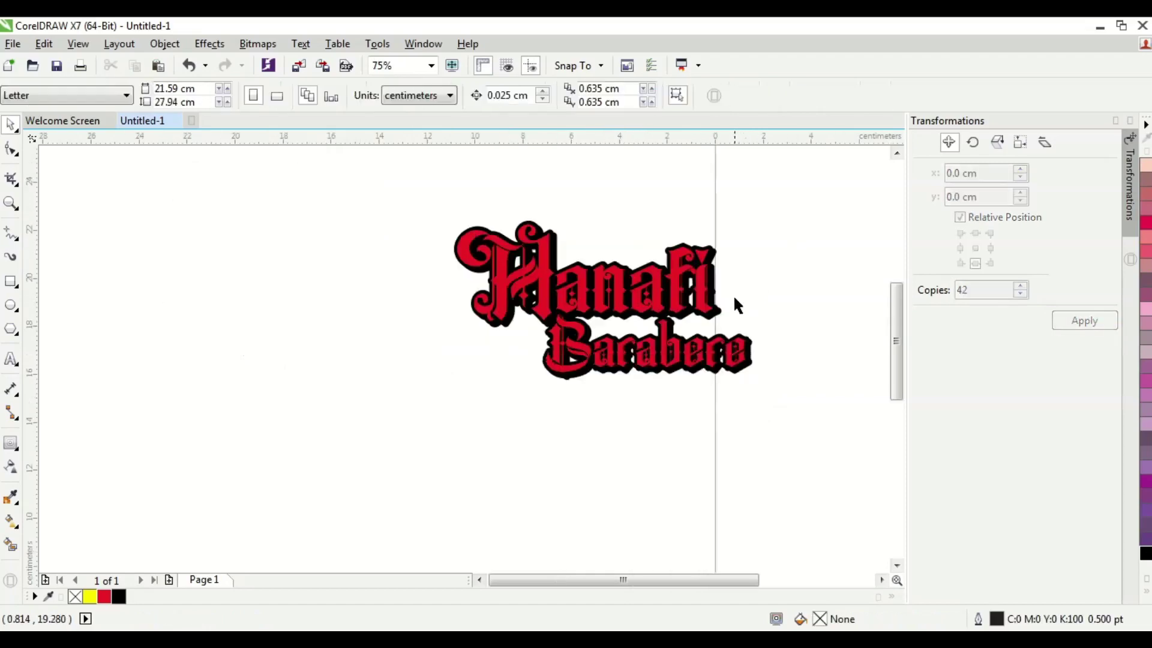
scroll(732, 303, "up", 2)
scroll(694, 303, "down", 2)
left_click_drag(694, 303, 423, 457)
key("ctrl+z")
scroll(700, 281, "up", 2)
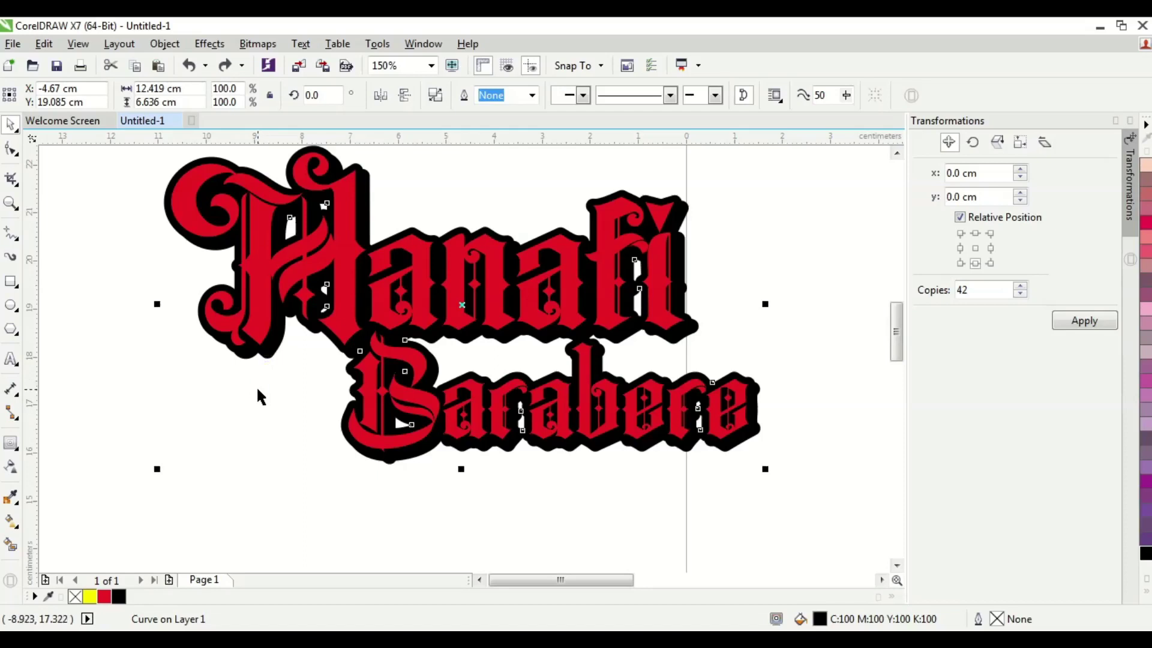
key("ctrl+shift+z")
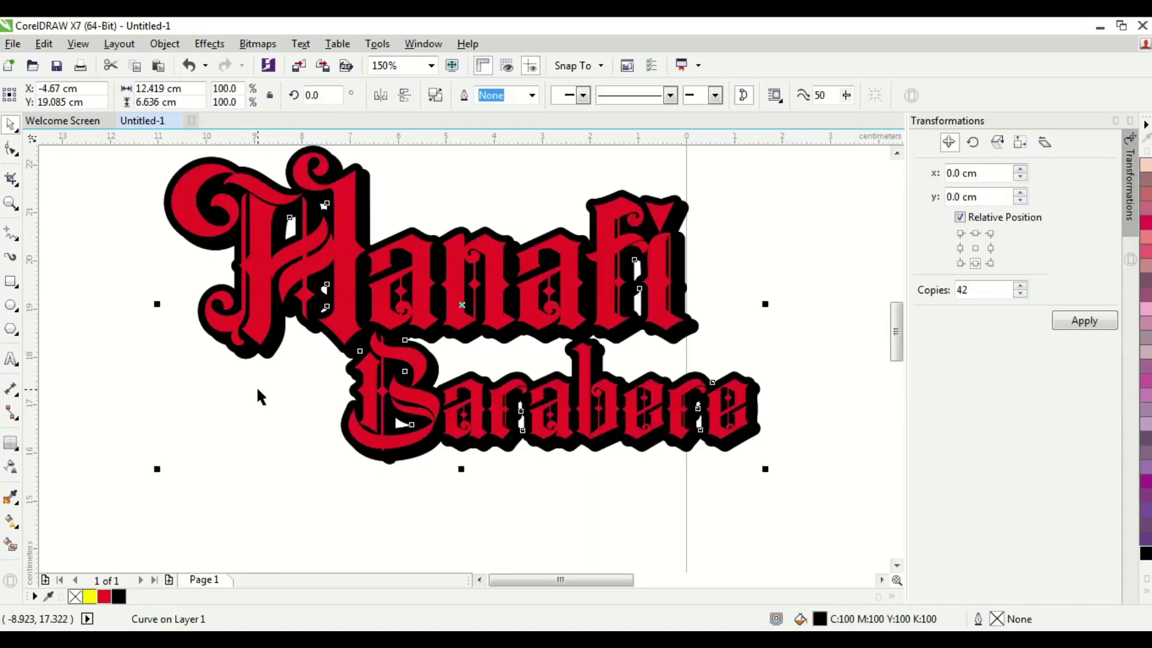
- Nudge the welded shadow slightly right and down with the arrow keys
key("Left")
key("Down")
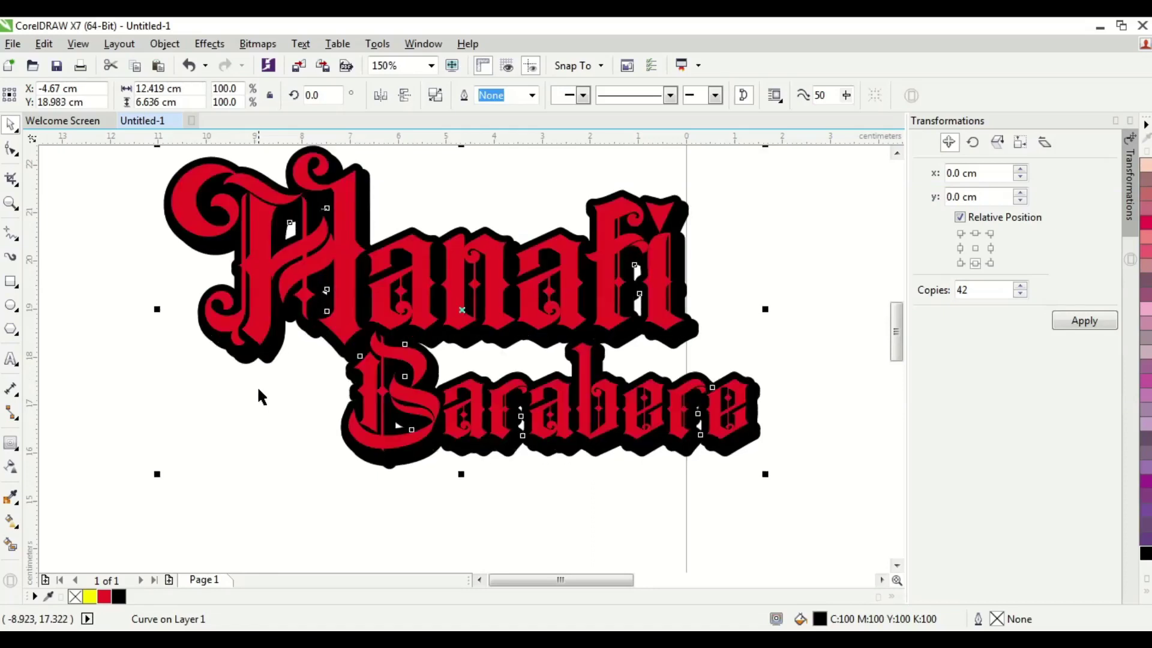
key("Right")
key("Right")
key("Right")
key("Right")
key("Right")
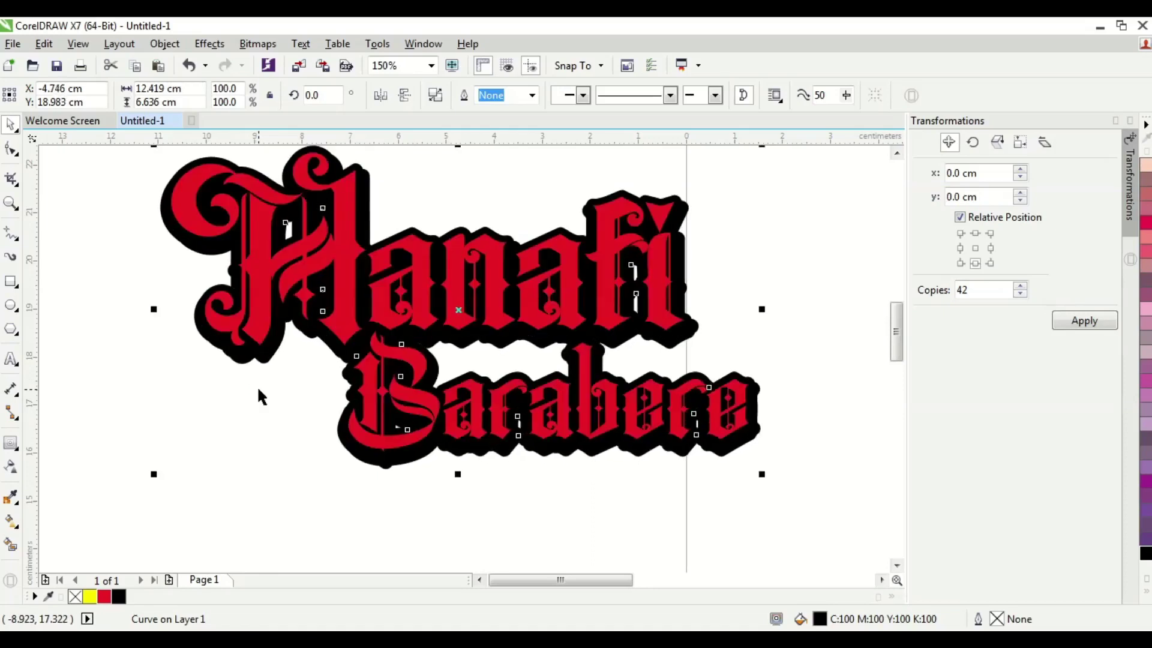
key("Right")
key("Right")
key("Right")
key("Down")
key("Down")
key("Down")
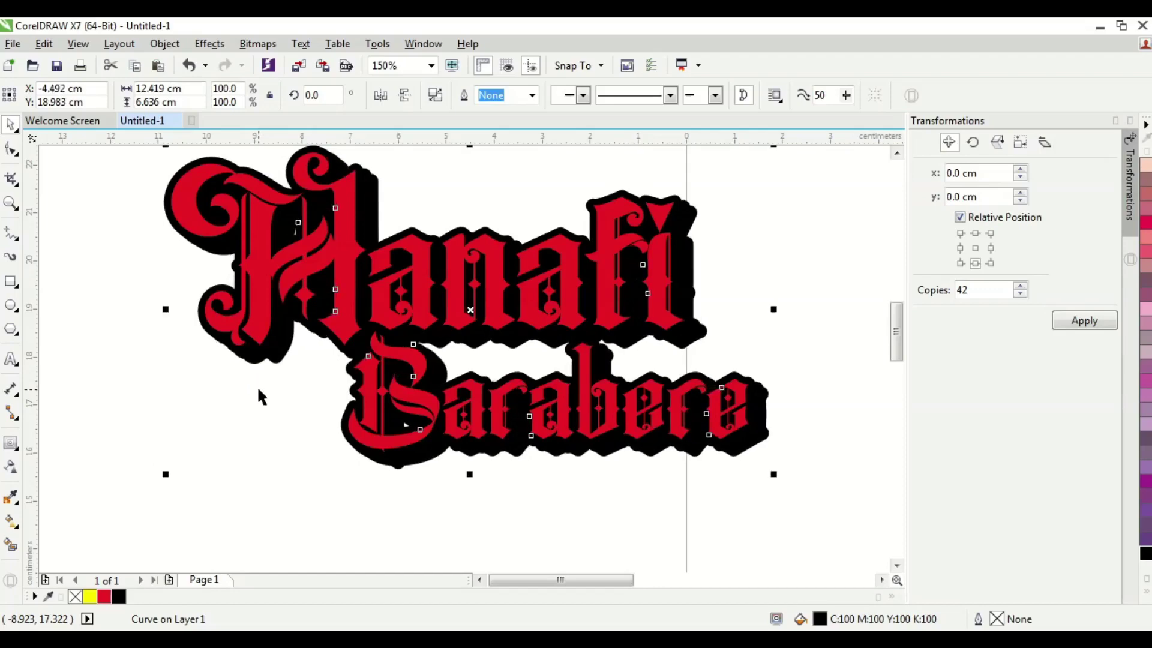
key("Up")
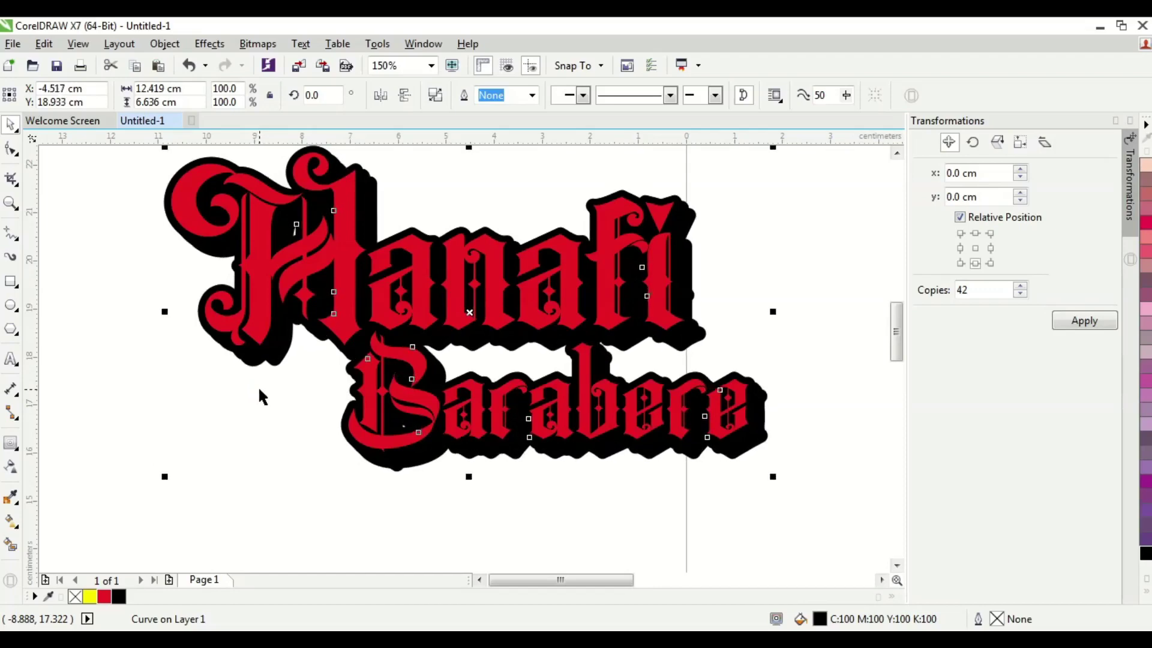
key("Right")
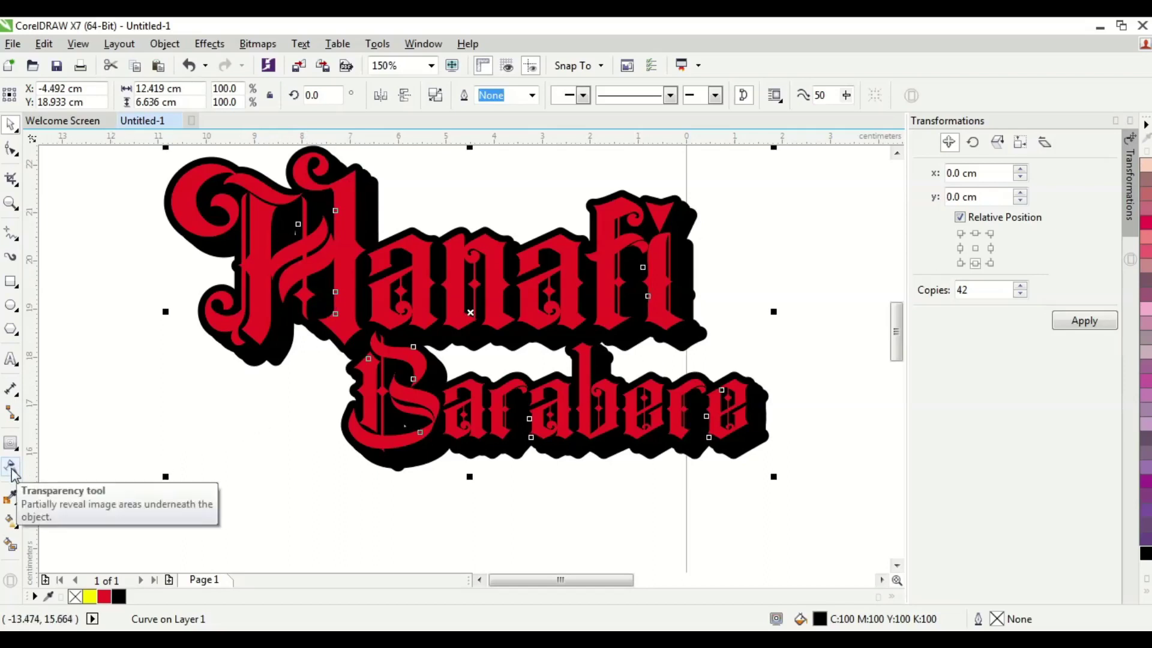
- Give the shadow a 75% transparency, briefly trying 85 before settling on 75
left_click(11, 469)
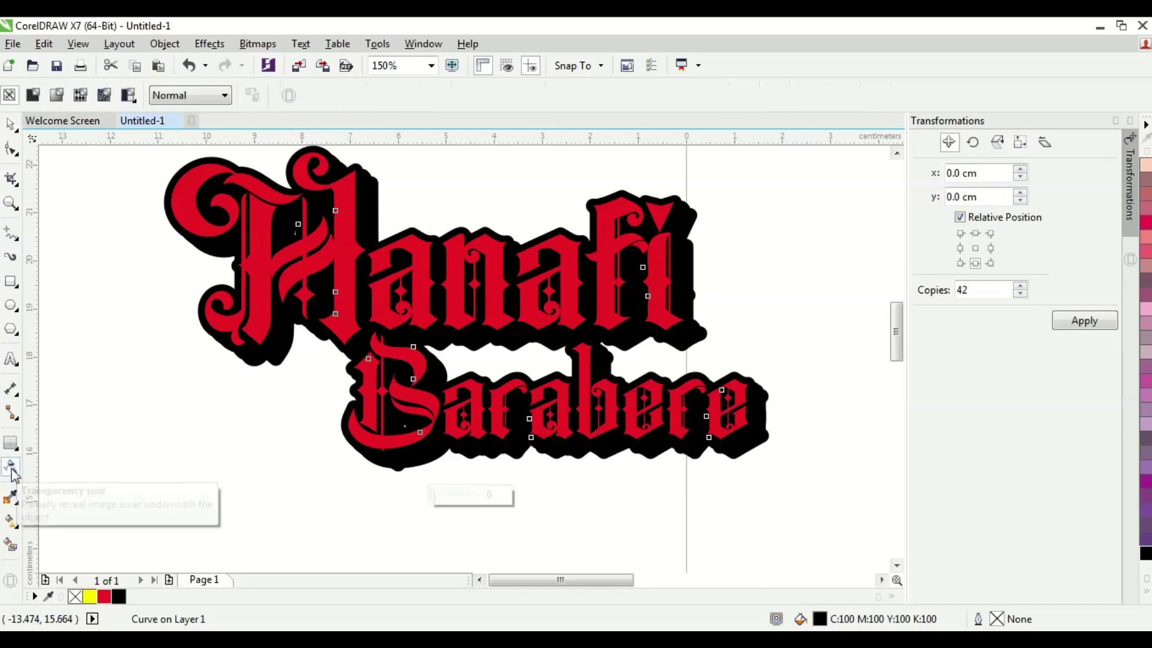
left_click(36, 100)
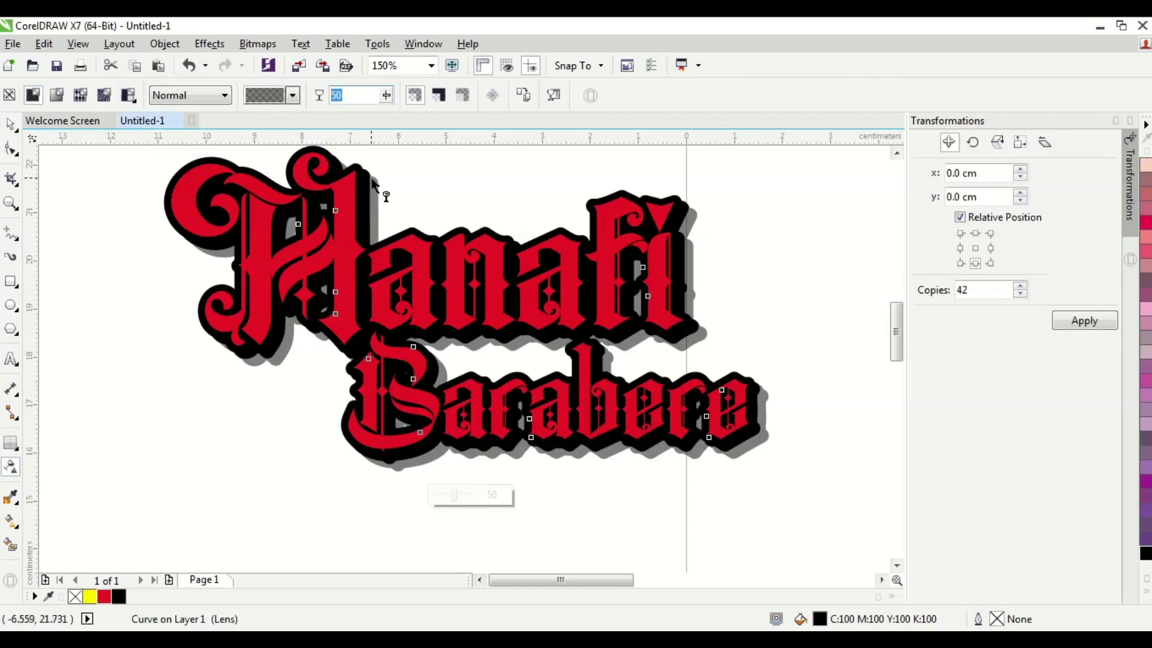
type("75")
key("Return")
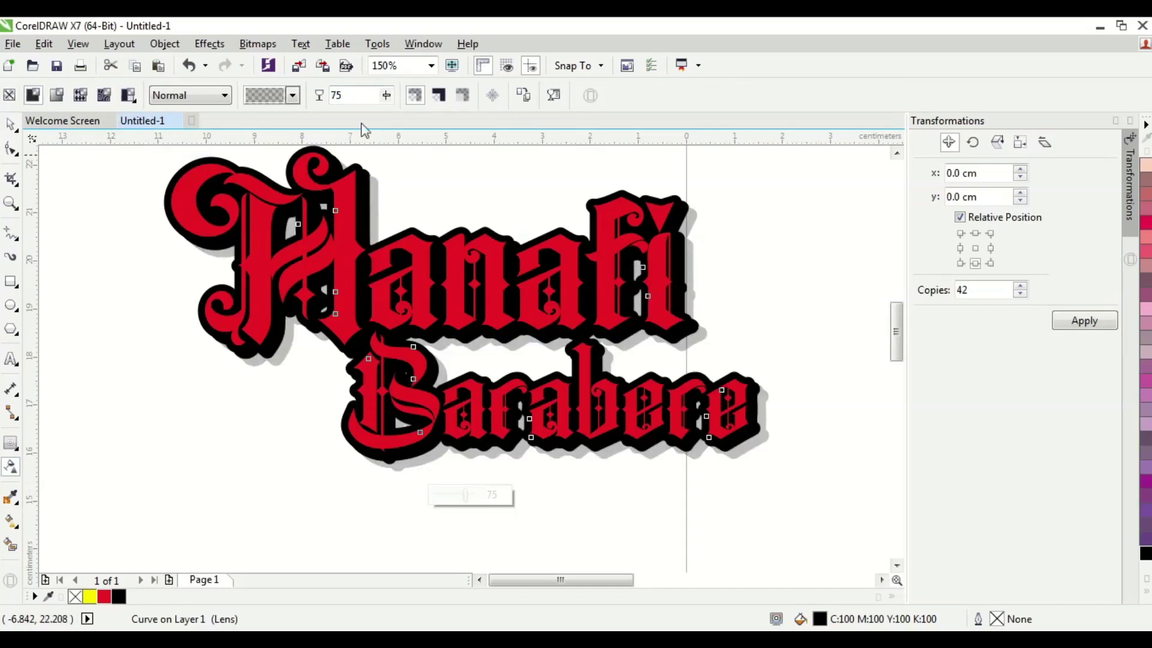
left_click(356, 90)
double_click(357, 90)
type("85")
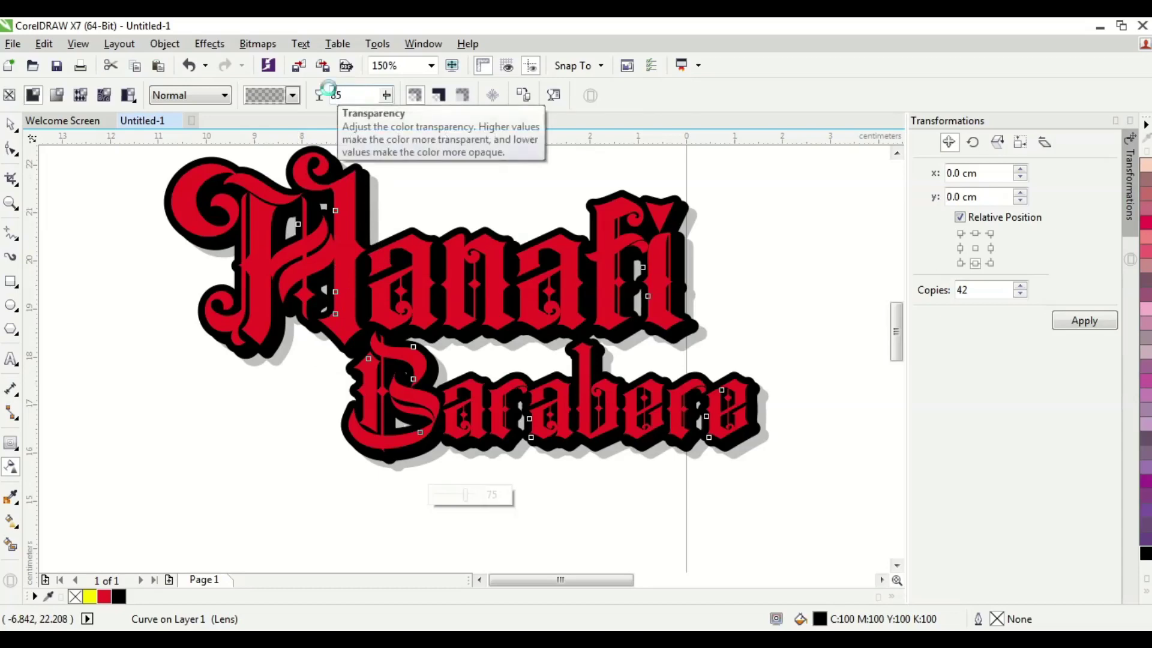
key("Return")
double_click(329, 91)
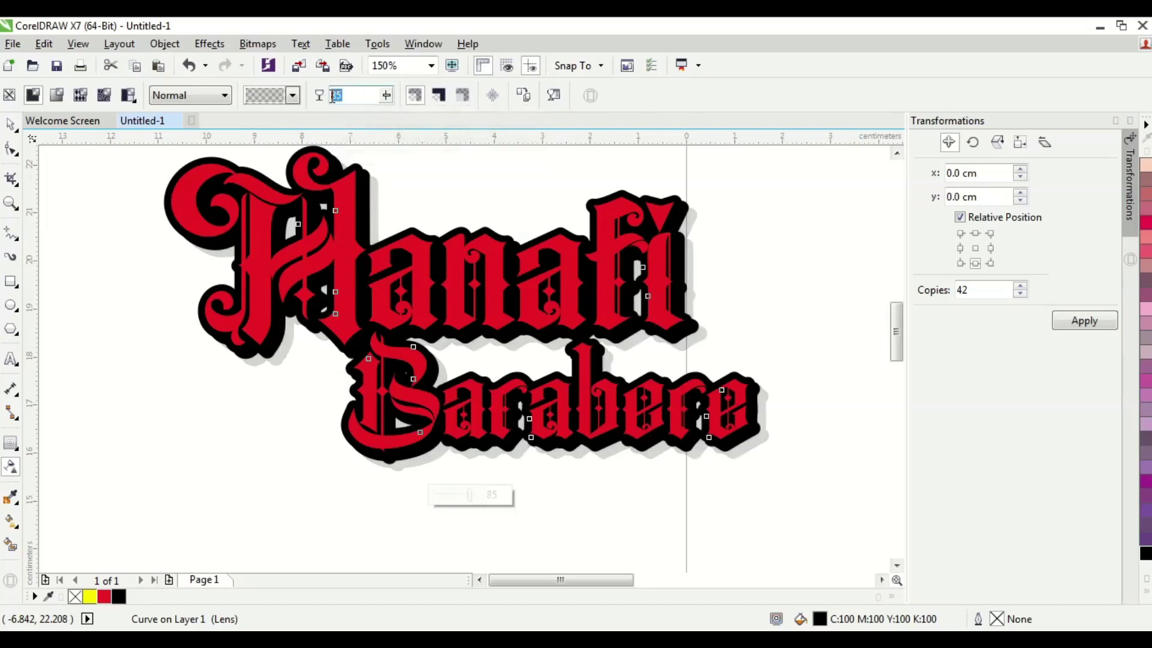
type("75")
key("Return")
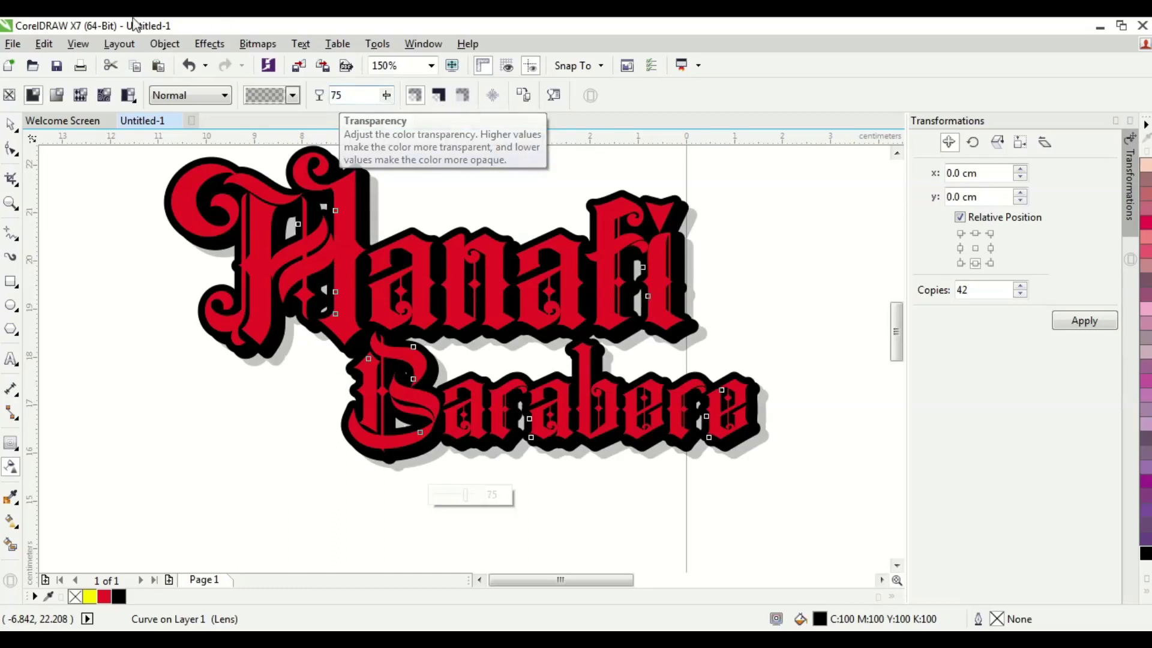
- Marquee-select the four logo objects and drag them up and to the left
key("space")
left_click(765, 393)
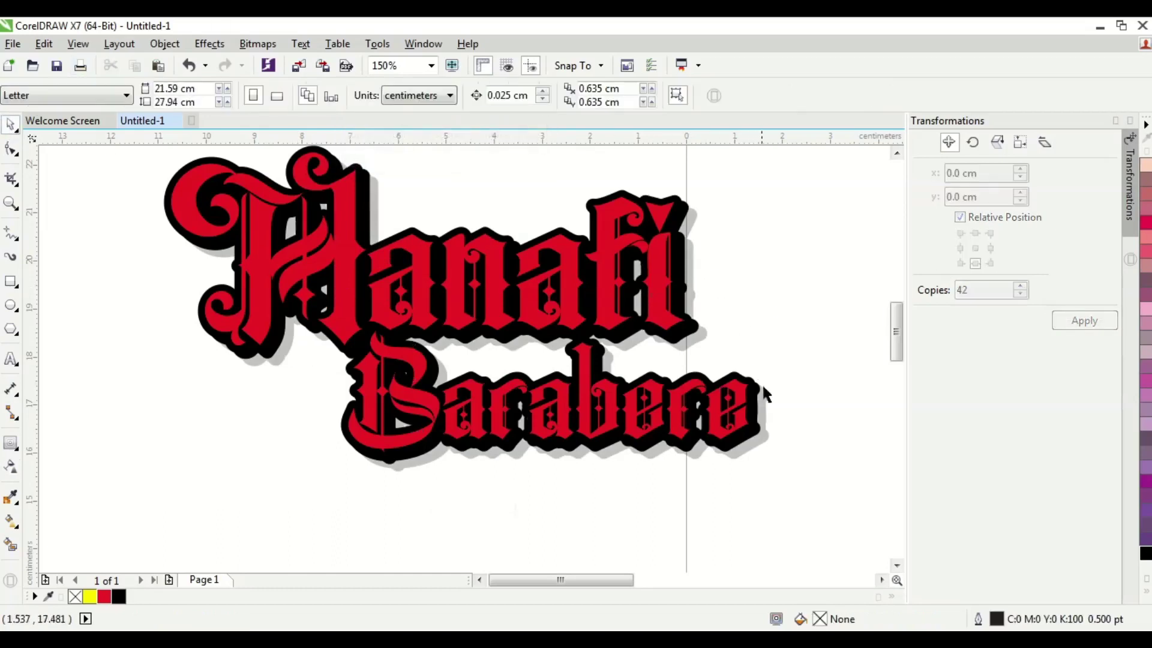
left_click(768, 407)
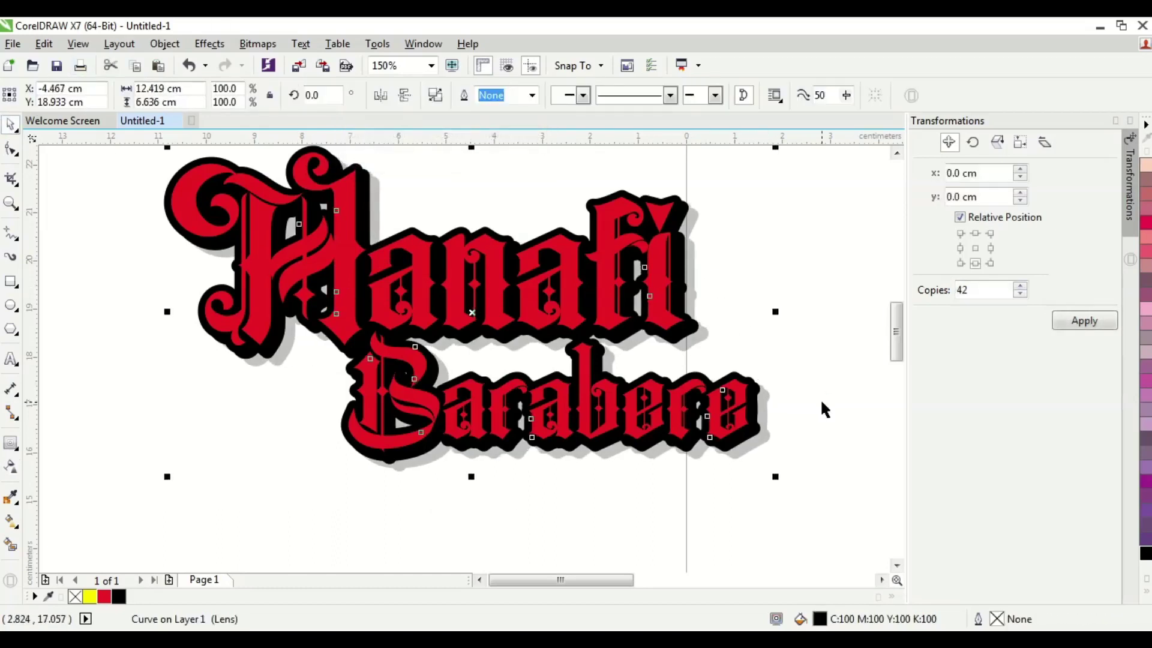
left_click(784, 414)
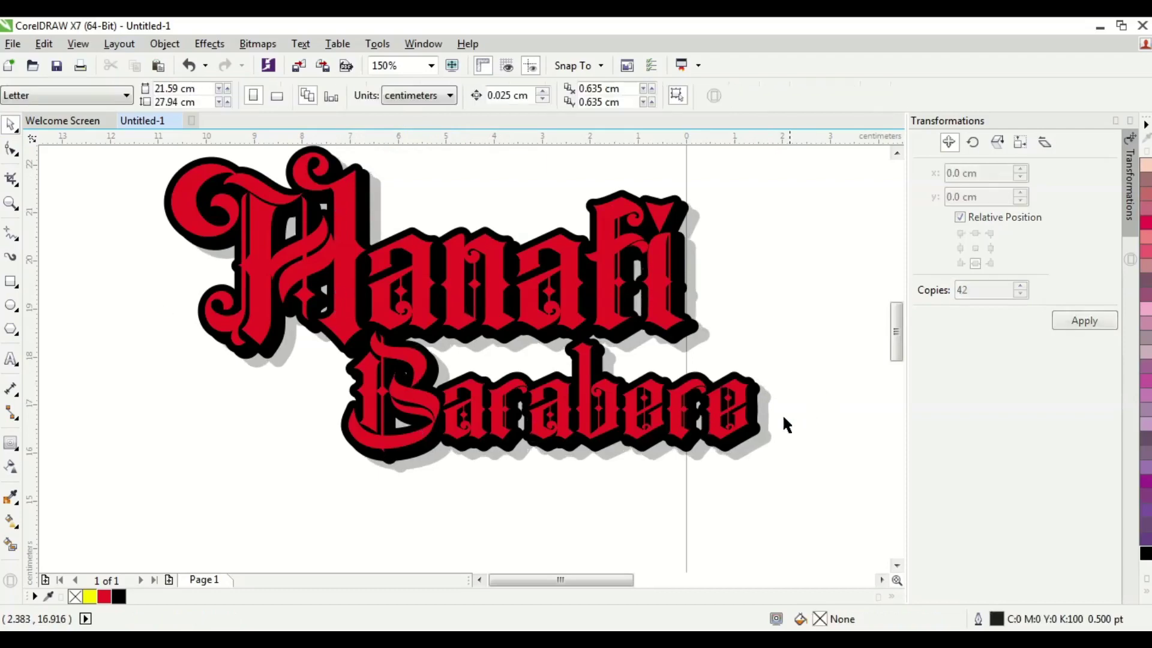
scroll(792, 456, "down", 2)
left_click_drag(811, 505, 378, 255)
left_click_drag(538, 376, 345, 312)
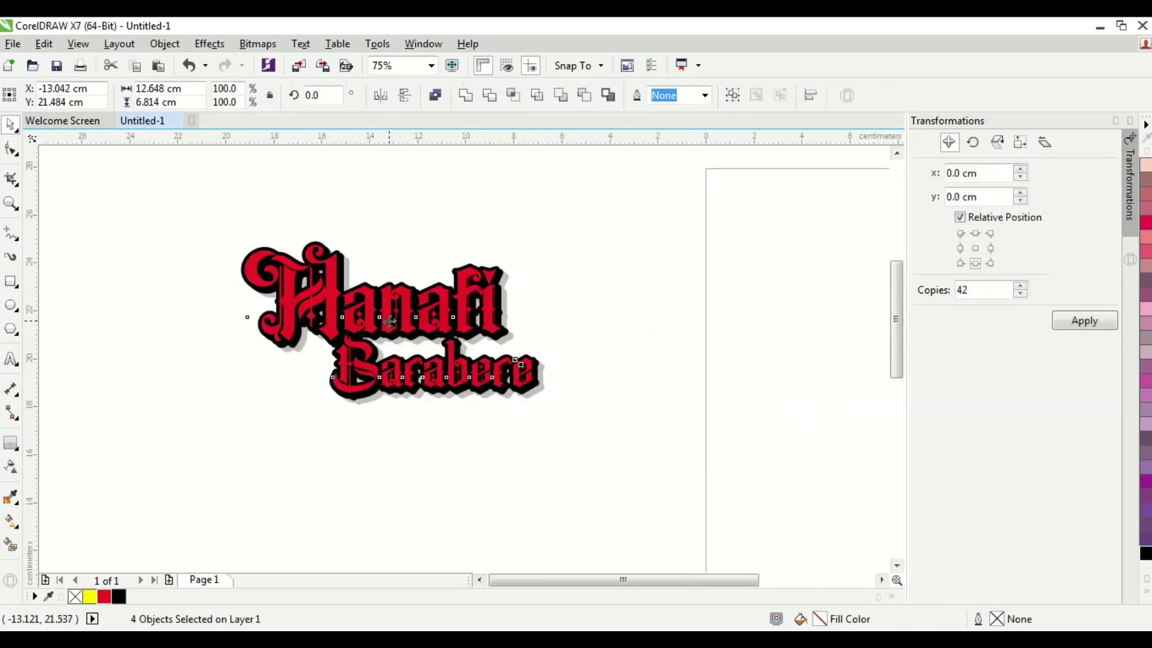
scroll(343, 316, "up", 2)
left_click(431, 66)
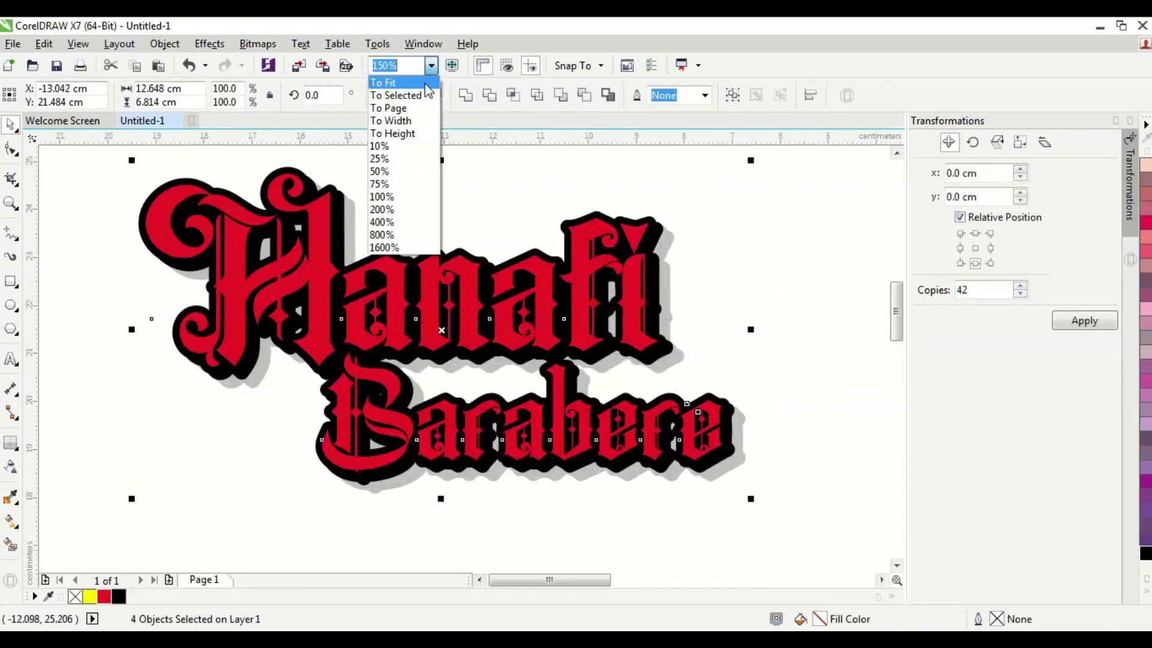
left_click(437, 84)
key("F9")
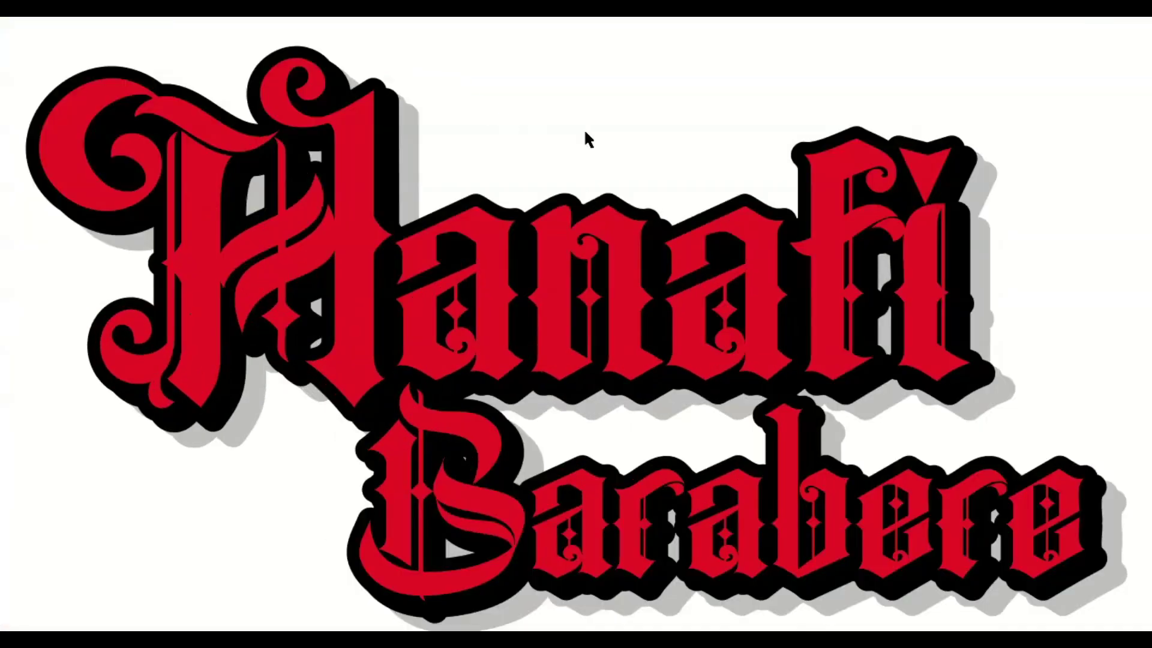
left_click(584, 128)
left_click(563, 171)
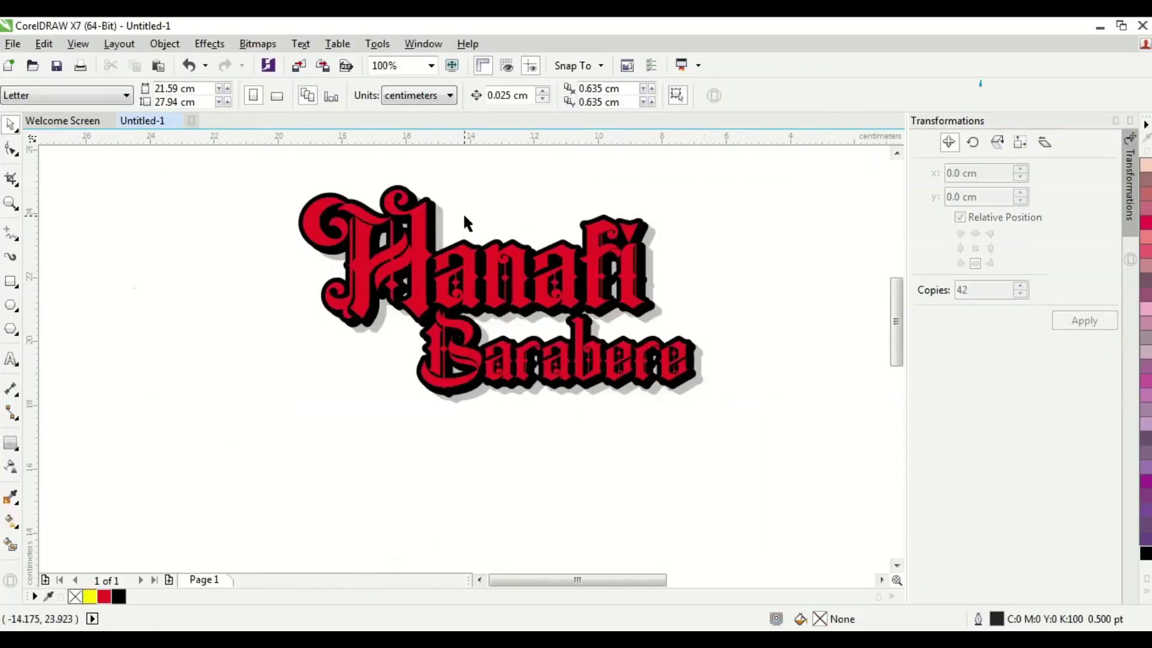
scroll(466, 222, "up", 2)
left_click(373, 224)
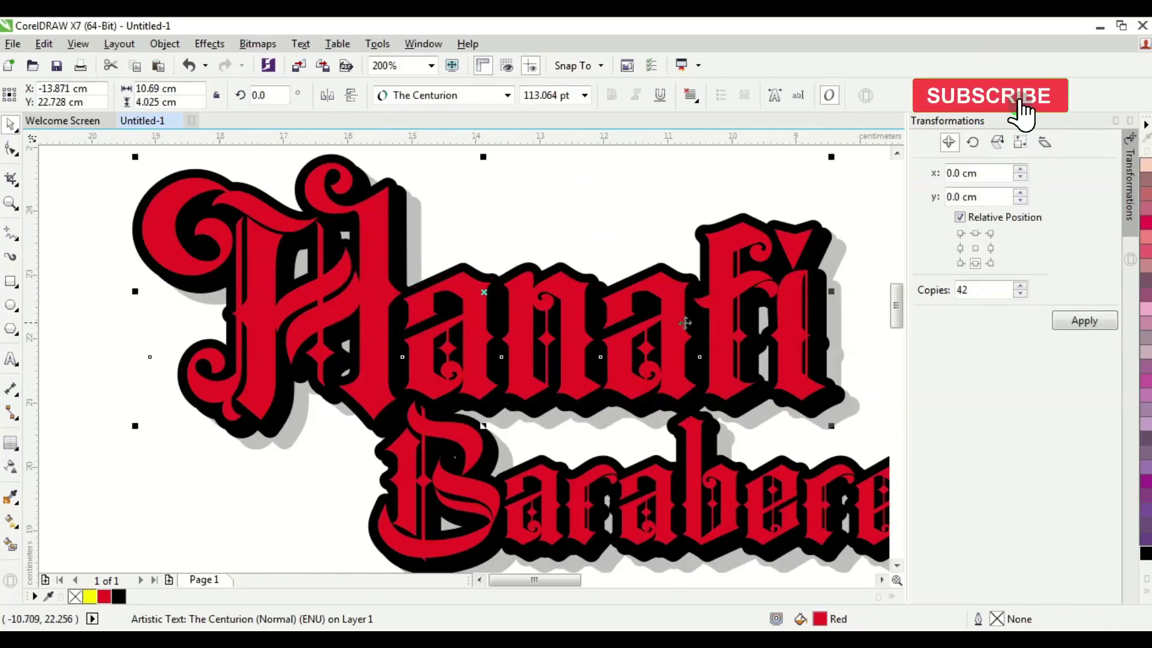
left_click_drag(527, 300, 625, 245)
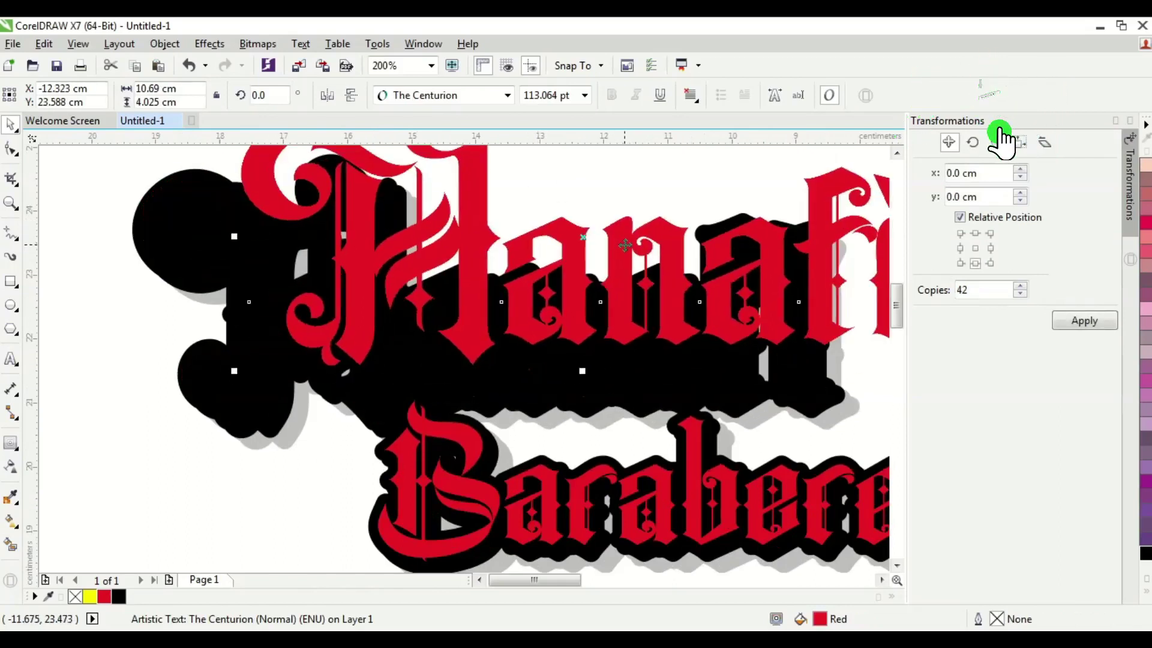
key("ctrl+z")
left_click(559, 221)
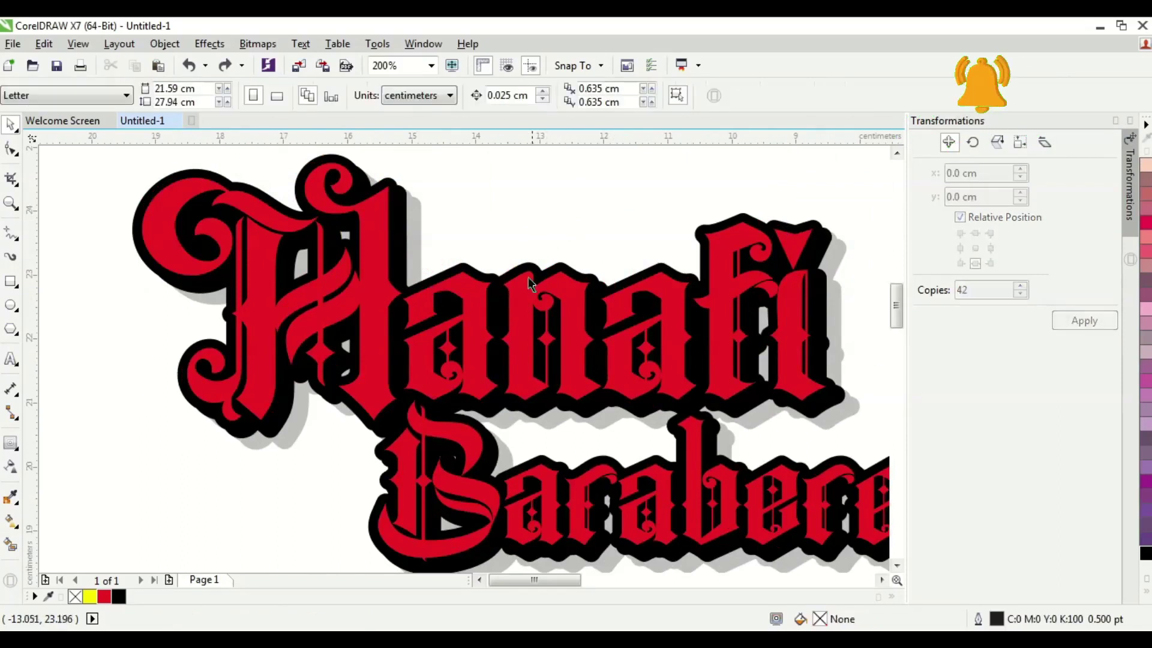
left_click(466, 311)
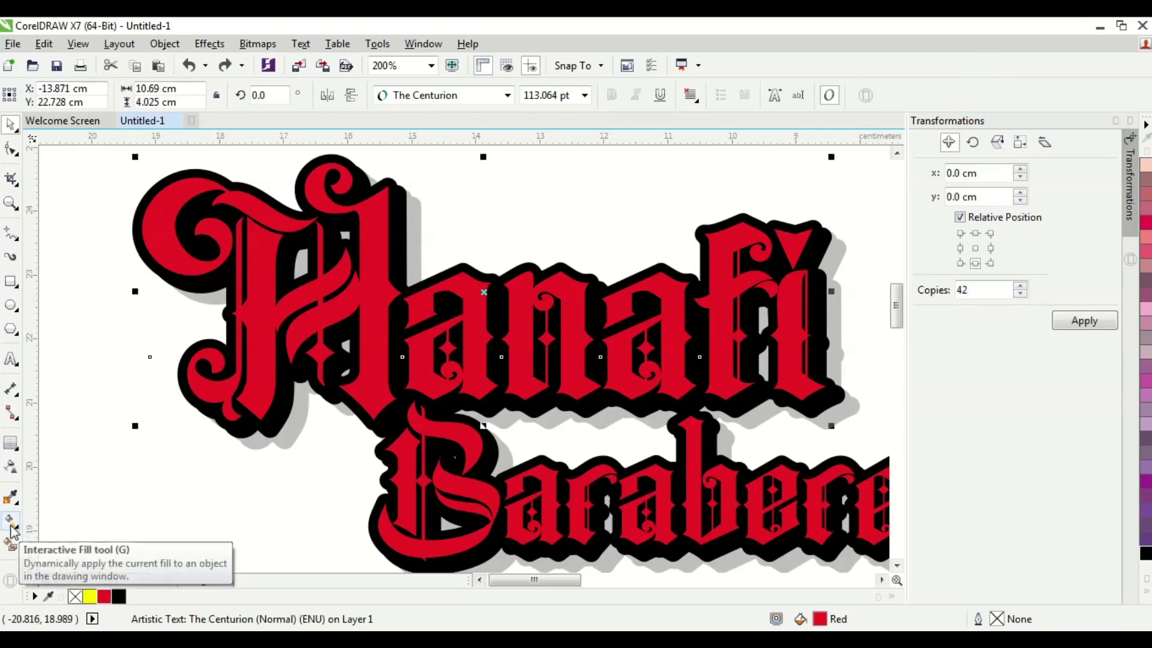
- Fill Hanafi with a vertical red-to-yellow fountain gradient, sampling yellow for the end node
left_click(11, 521)
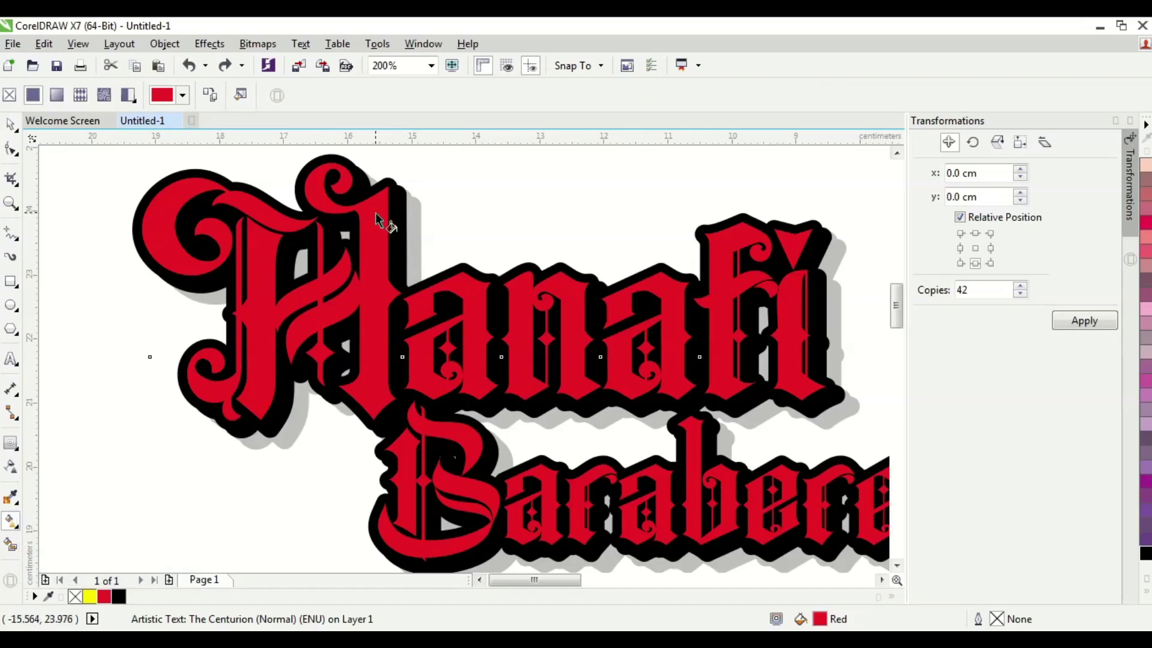
left_click_drag(375, 213, 379, 381)
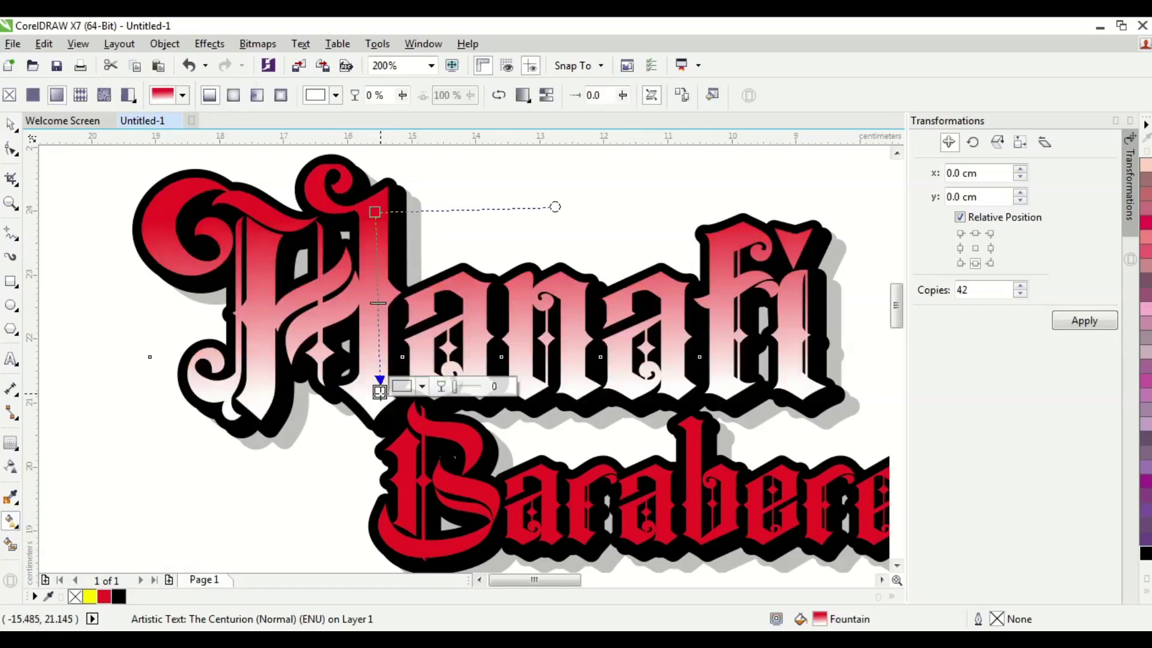
left_click(423, 386)
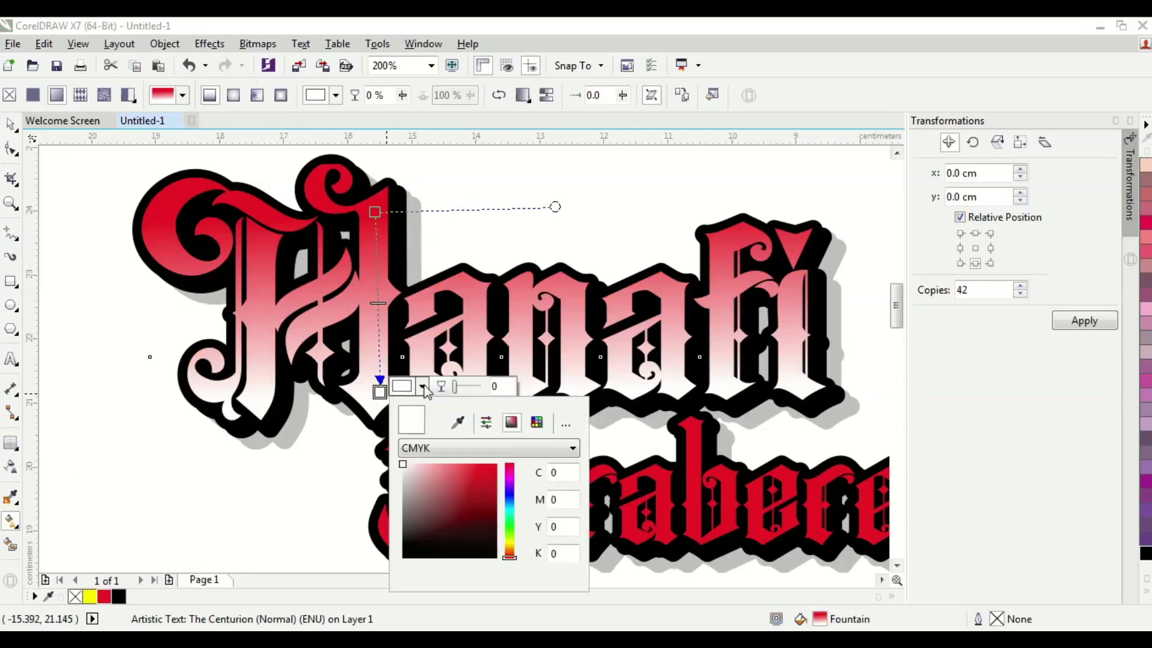
left_click(458, 422)
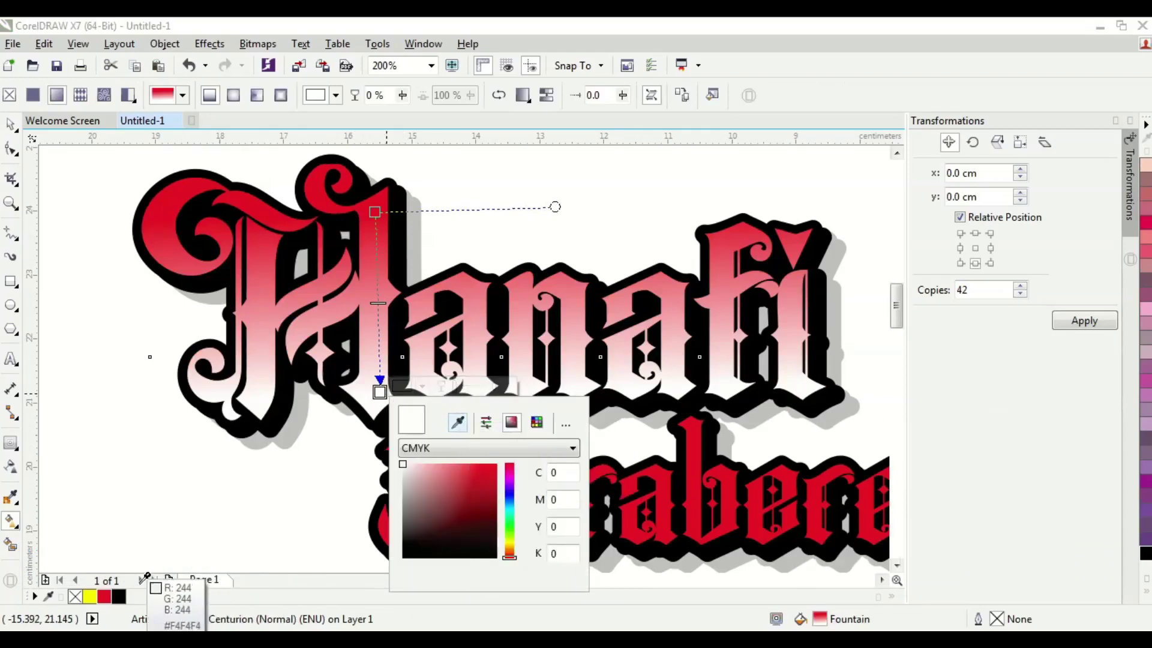
left_click(92, 594)
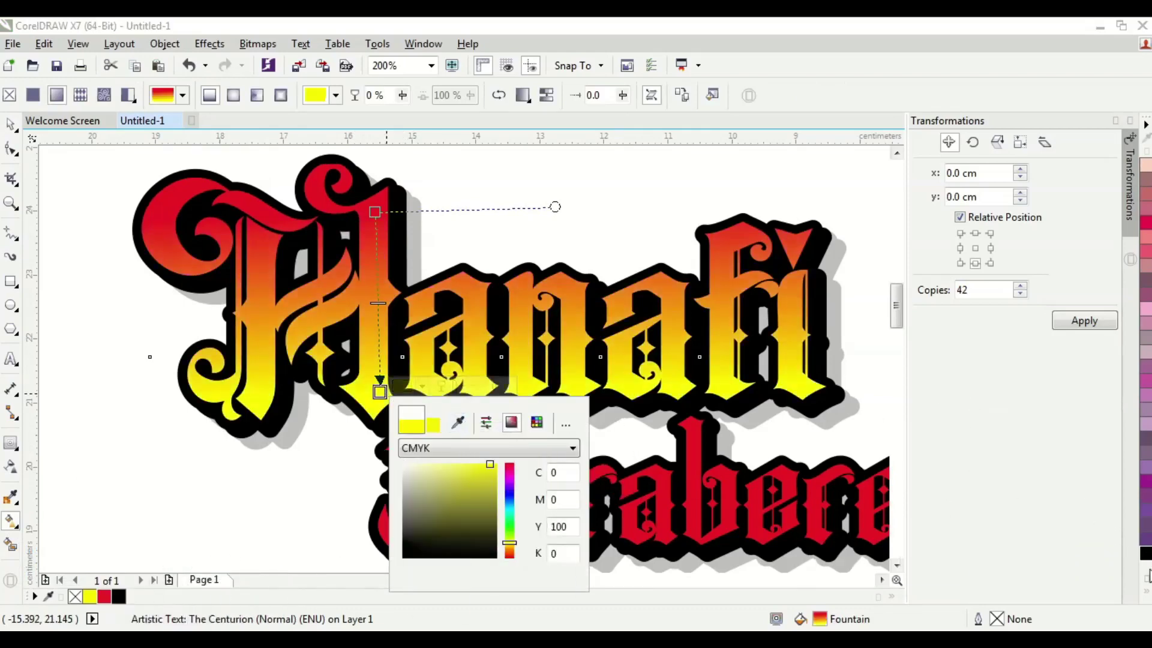
key("Escape")
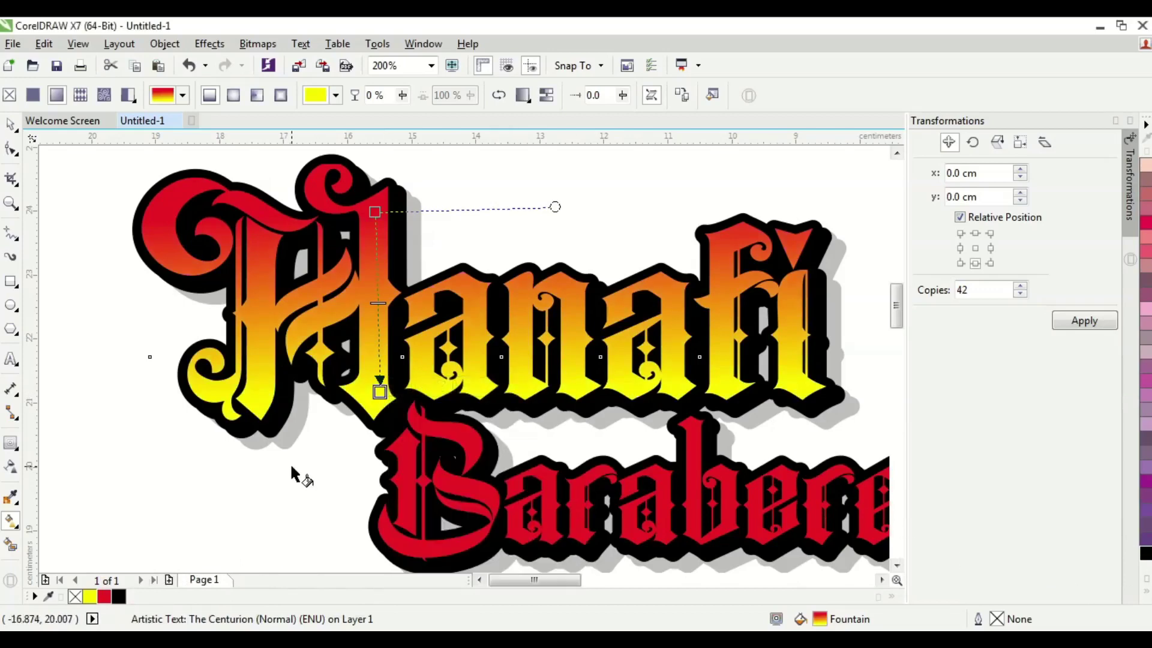
scroll(357, 414, "down", 2)
scroll(358, 414, "up", 2)
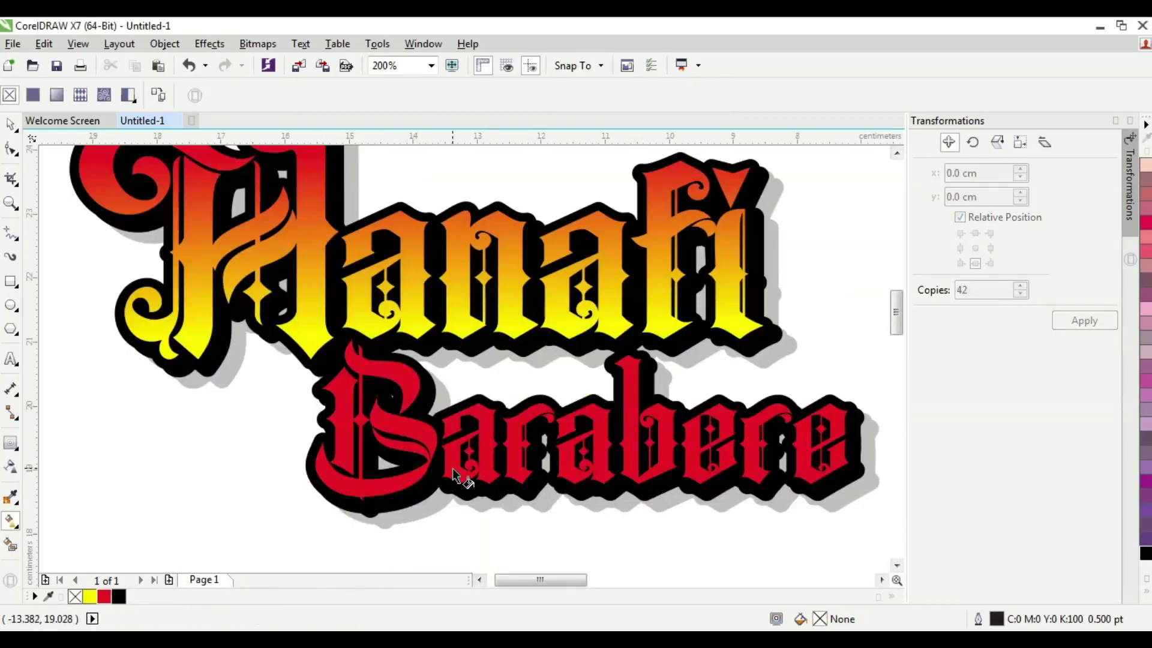
- Apply the same vertical red-to-yellow fountain gradient to Barabere
left_click(516, 451)
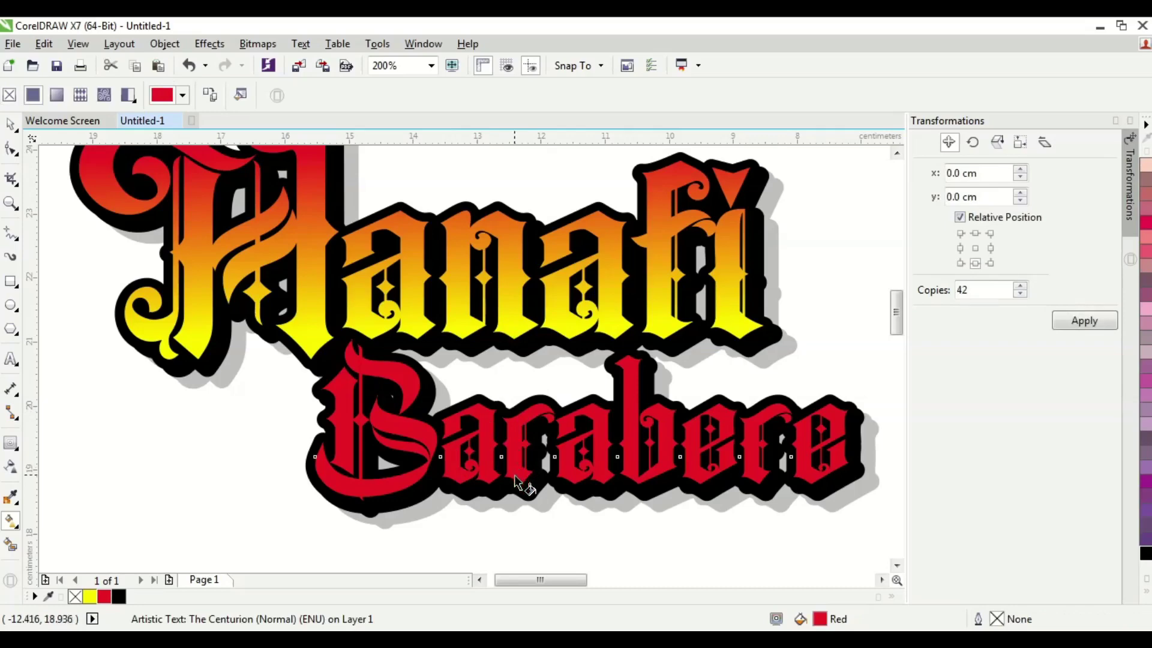
left_click_drag(414, 476, 418, 385)
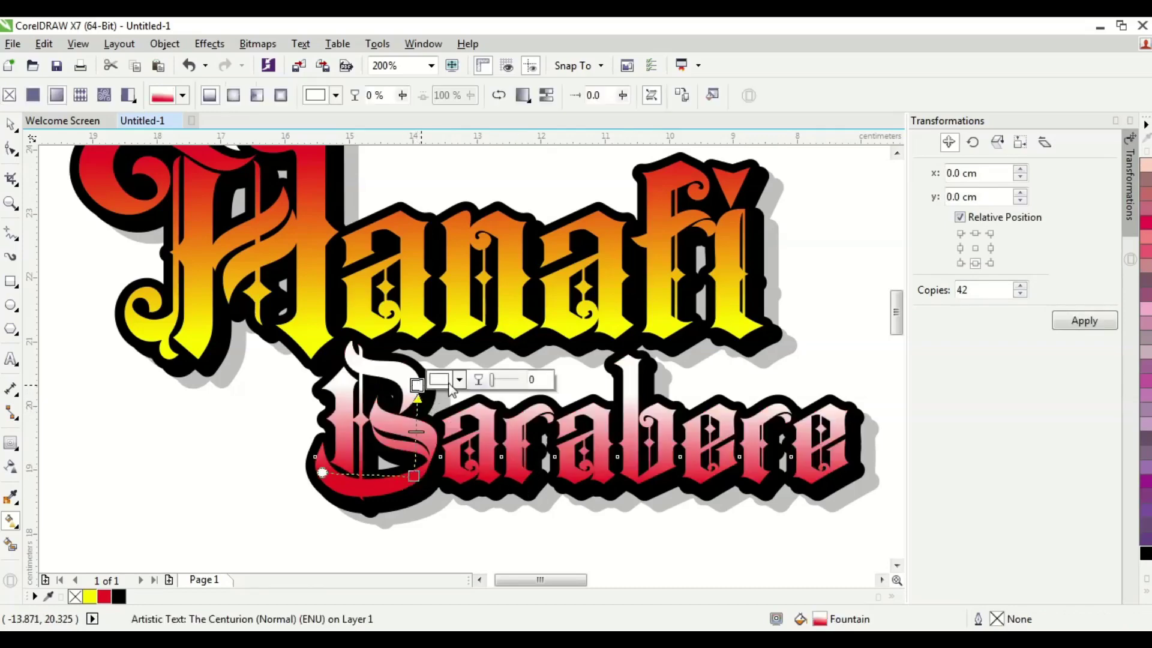
left_click(459, 380)
left_click(495, 415)
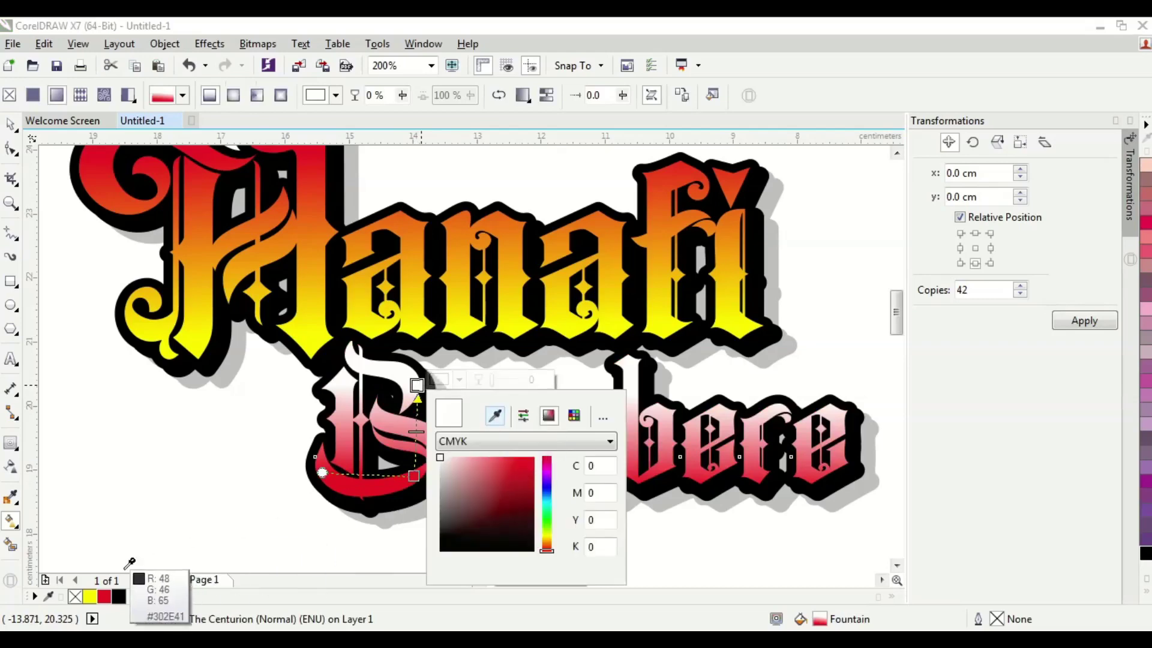
left_click(93, 594)
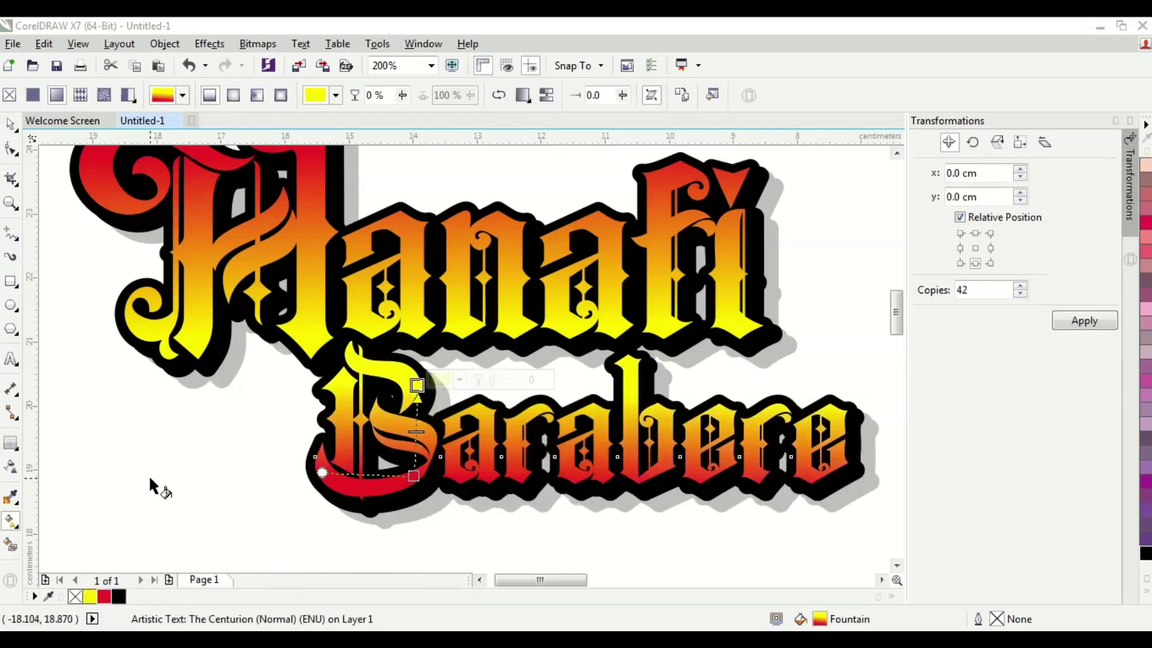
left_click(12, 123)
scroll(339, 234, "down", 1)
left_click(718, 420)
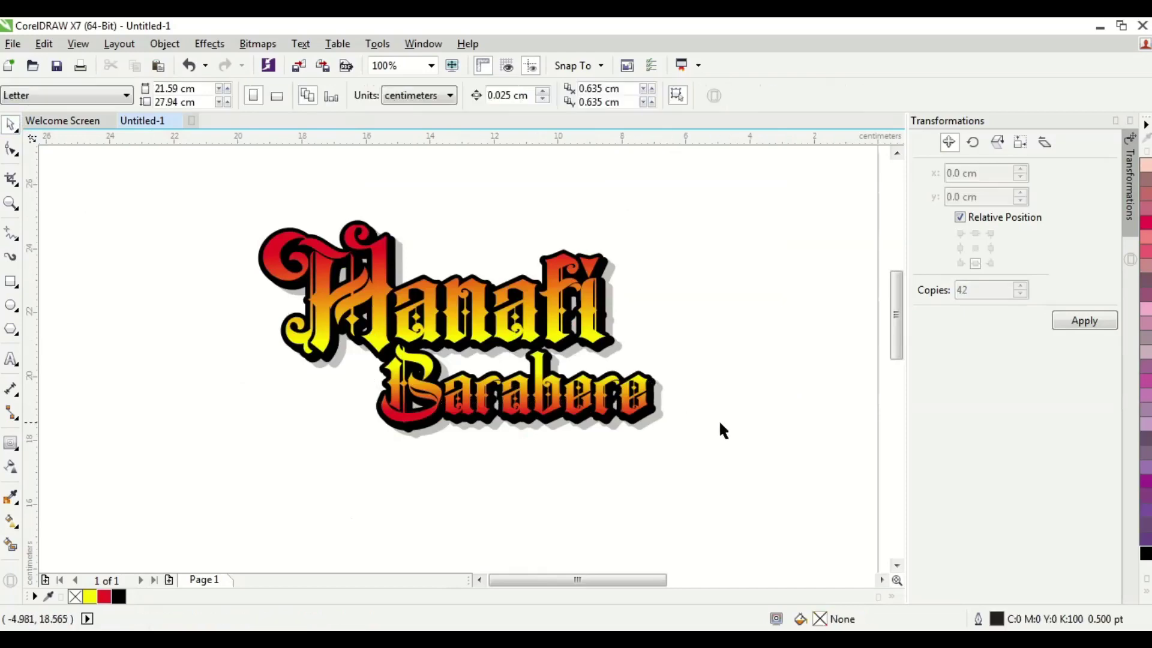
left_click_drag(231, 217, 678, 447)
left_click(431, 66)
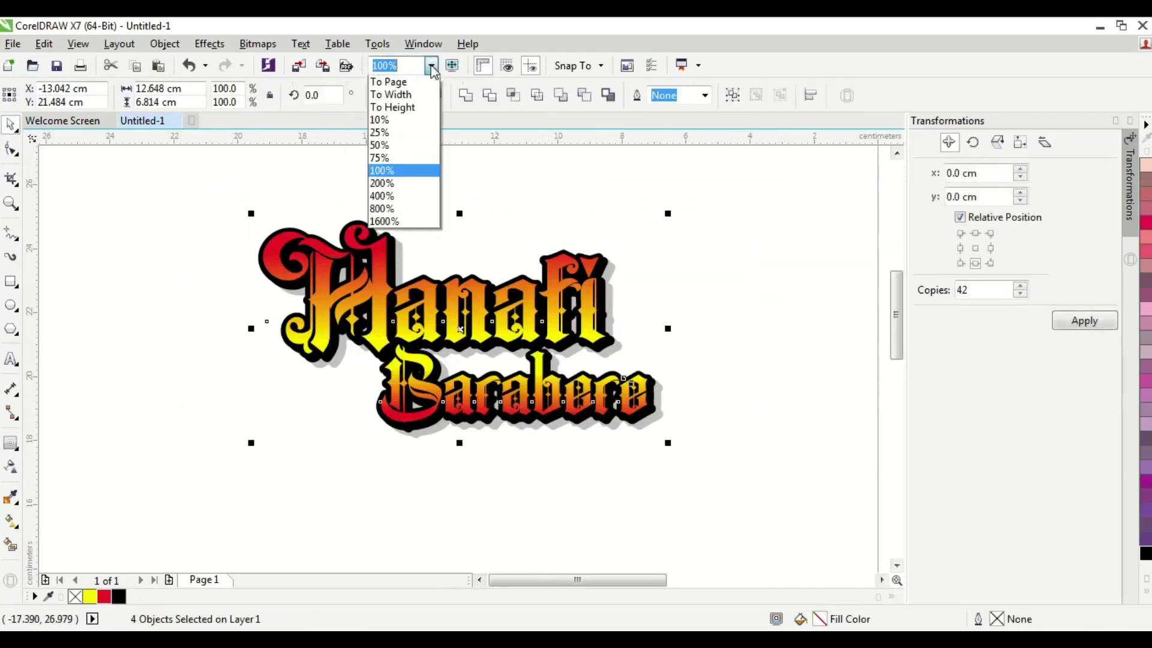
left_click(396, 91)
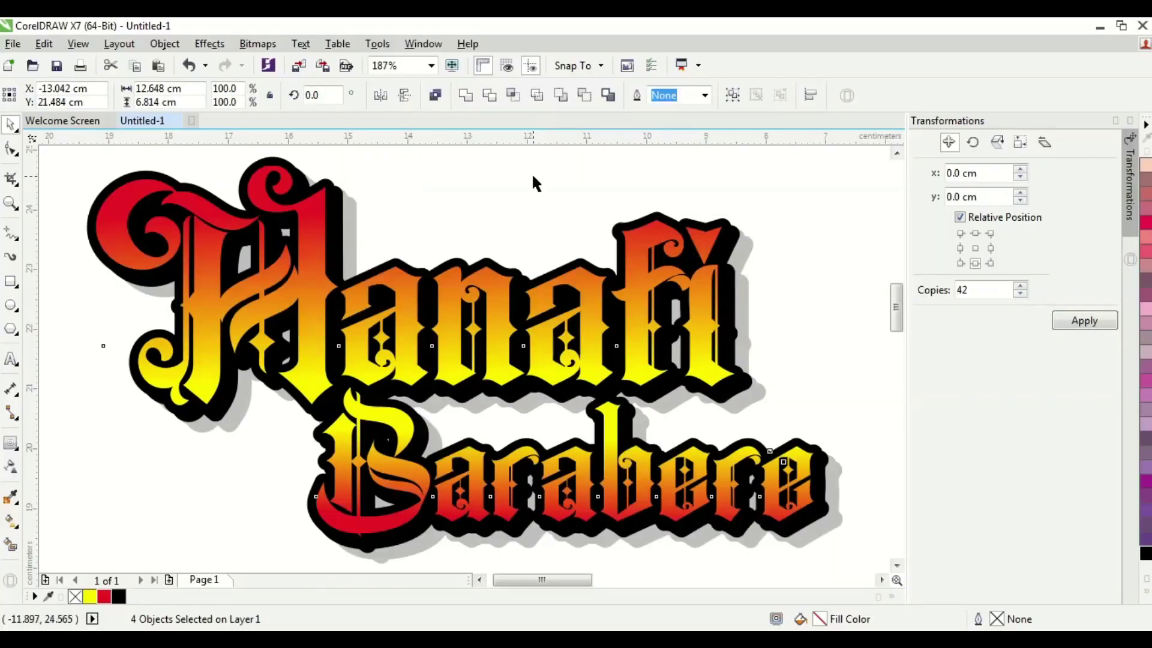
left_click(677, 66)
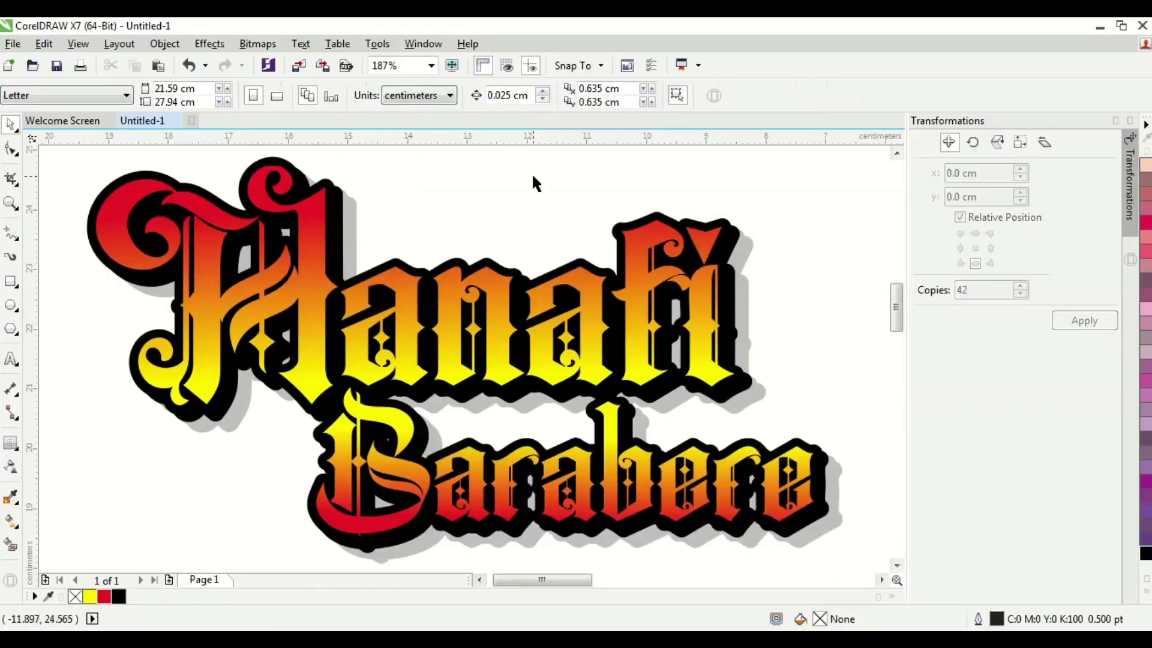
left_click(411, 315)
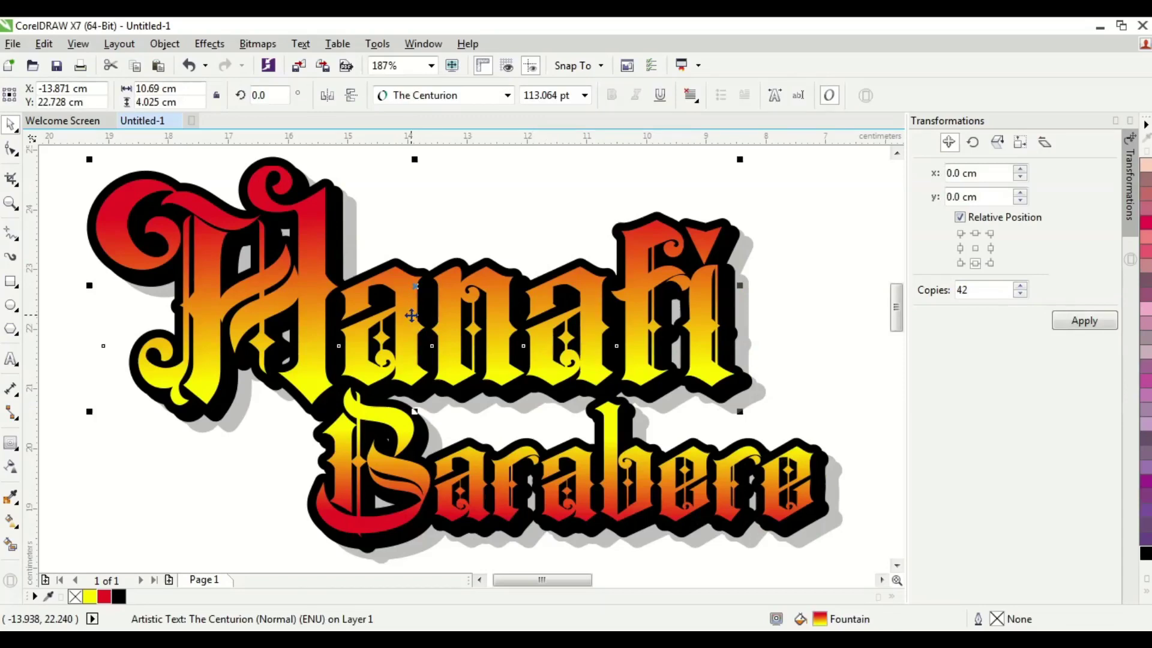
left_click(429, 201)
left_click(434, 298)
double_click(455, 303)
left_click(10, 124)
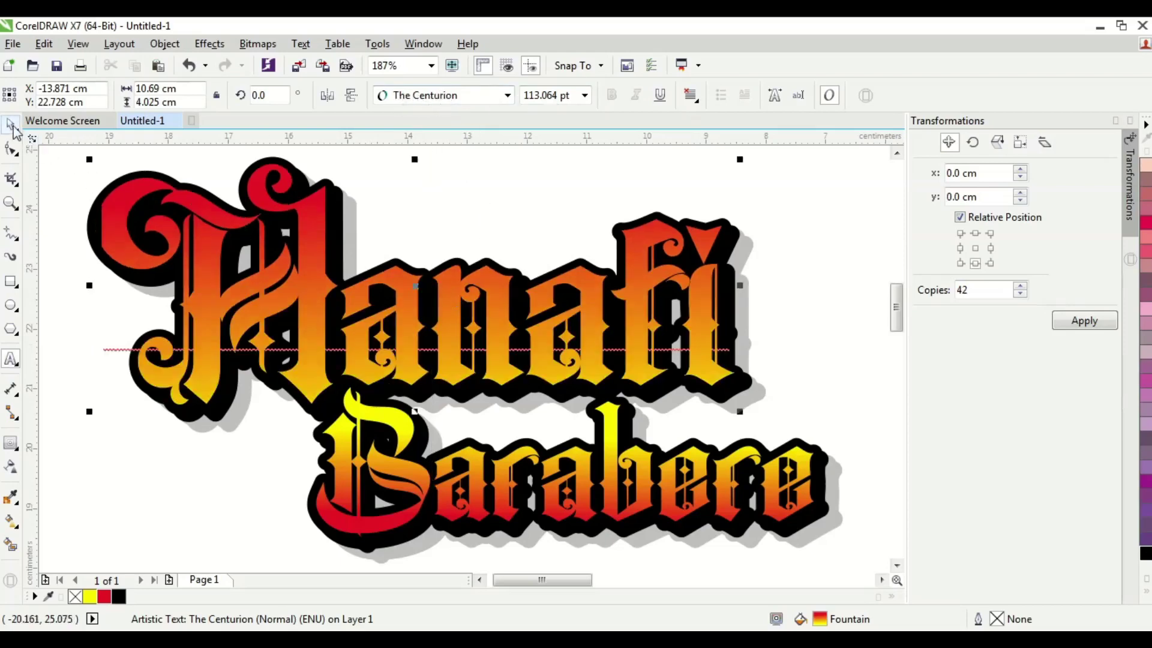
left_click(801, 260)
left_click(710, 300)
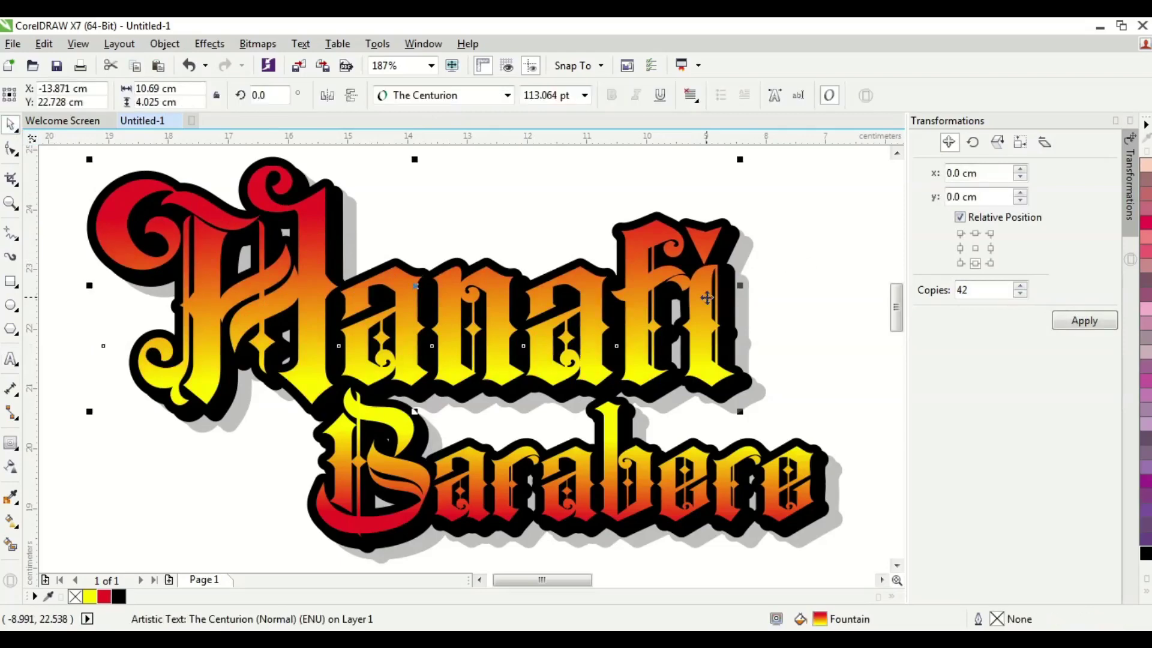
key("ctrl+q")
left_click(794, 192)
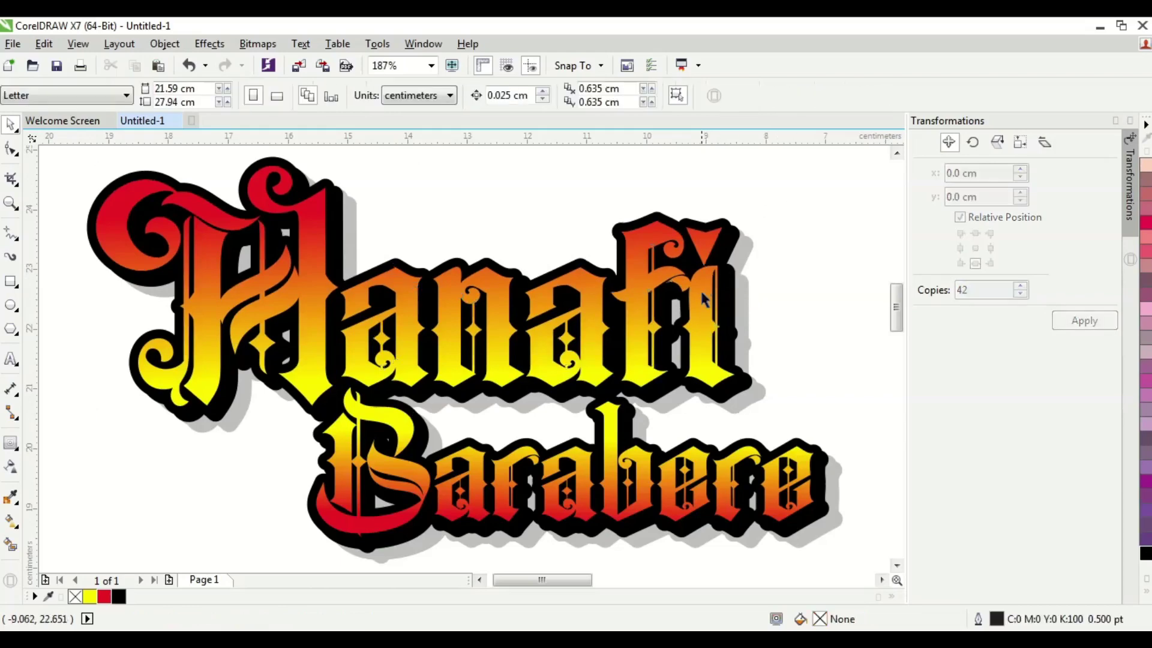
left_click(696, 292)
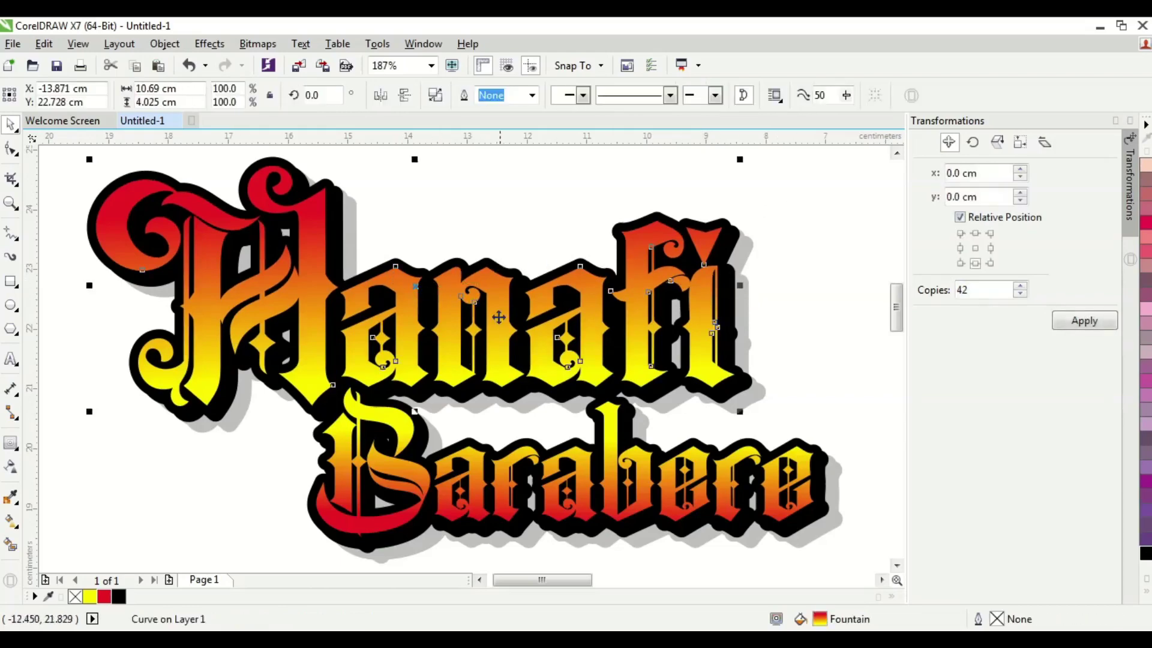
left_click(623, 499)
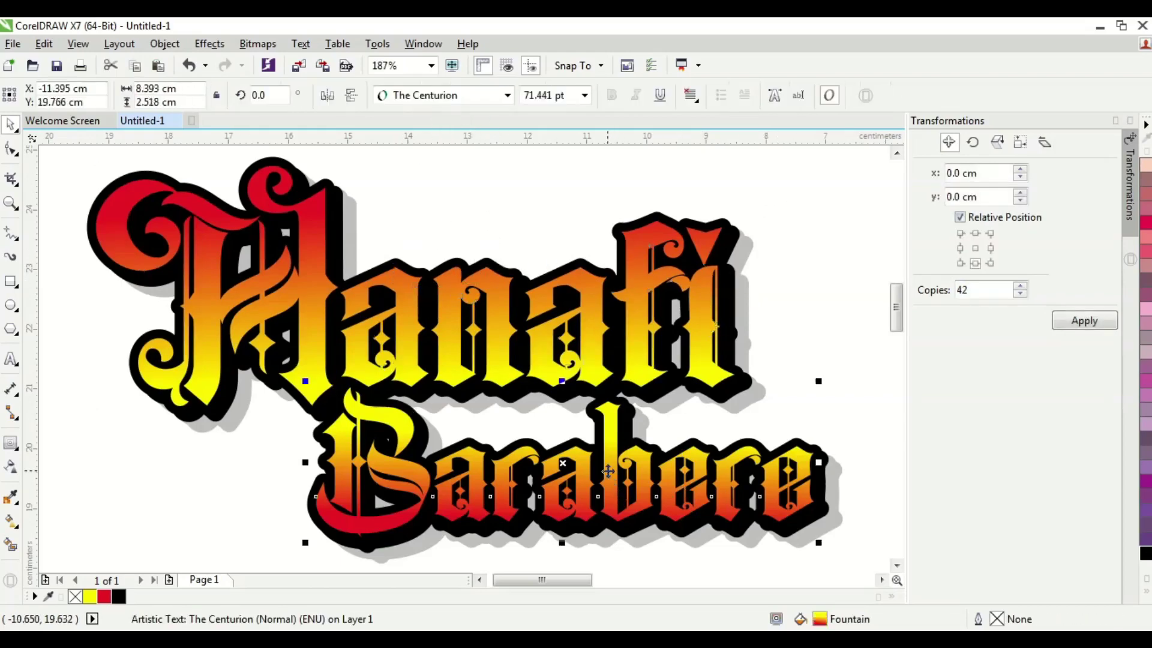
key("ctrl+q")
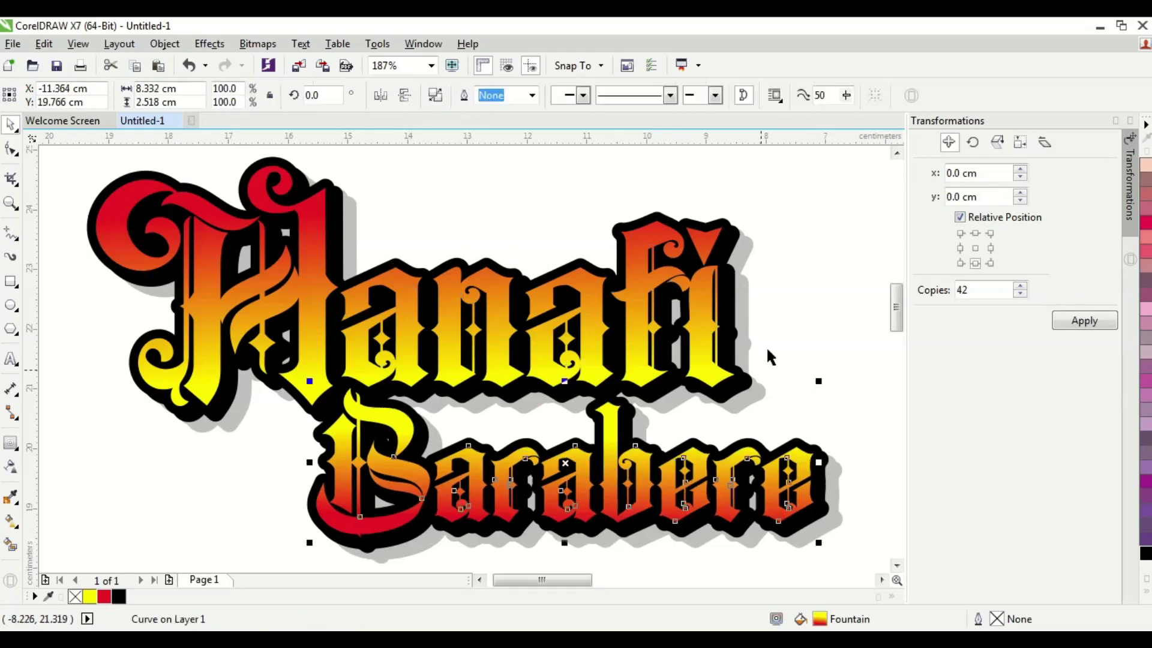
- Drop a copy of the gradient Hanafi lettering offset slightly up and right
left_click(823, 249)
left_click(713, 333)
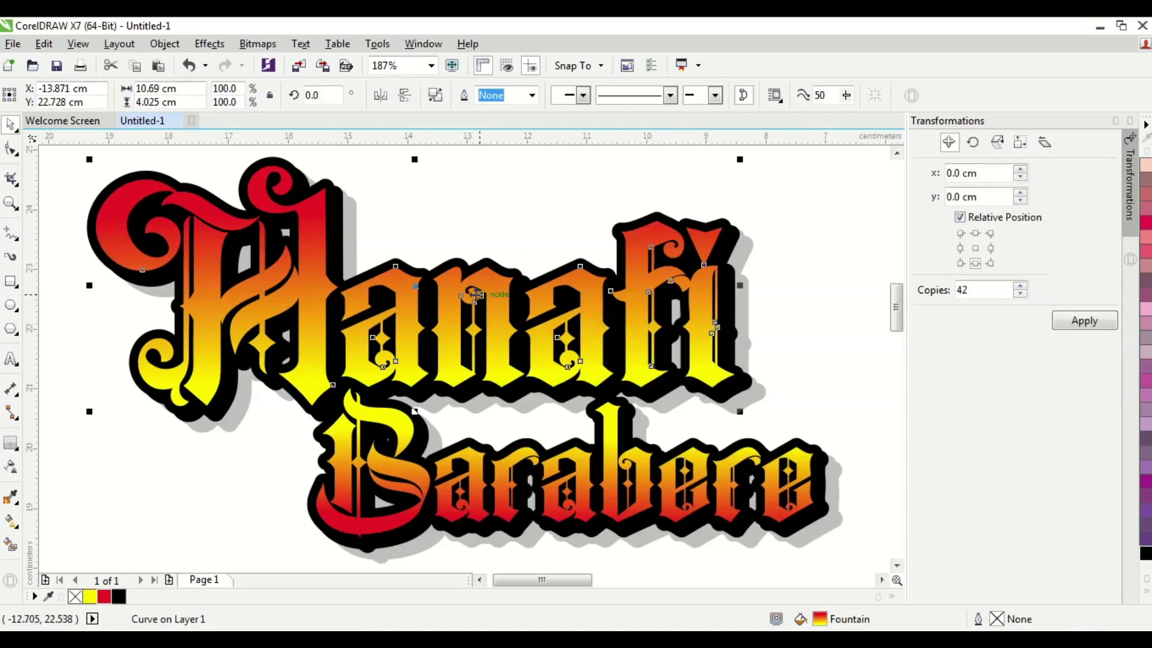
left_click_drag(461, 285, 618, 243)
scroll(618, 243, "up", 1)
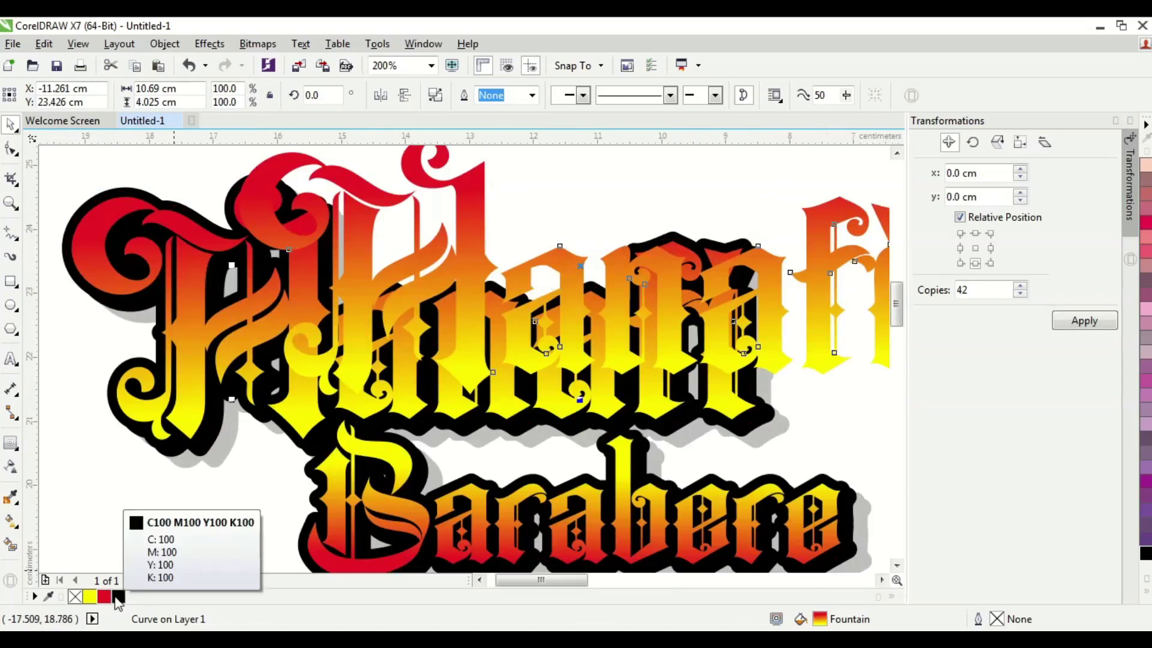
- Fill the Hanafi duplicate solid black and move it below-left of the gradient logo
left_click(118, 597)
left_click_drag(461, 221, 546, 229)
scroll(460, 223, "up", 2)
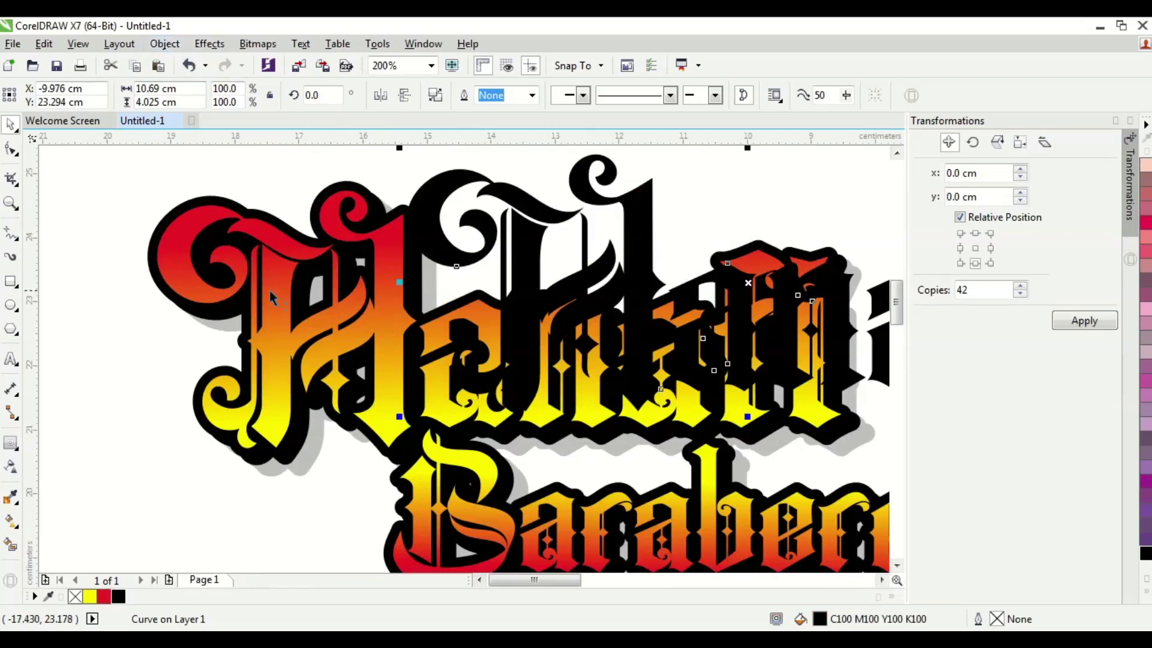
scroll(434, 231, "down", 2)
left_click_drag(515, 262, 216, 394)
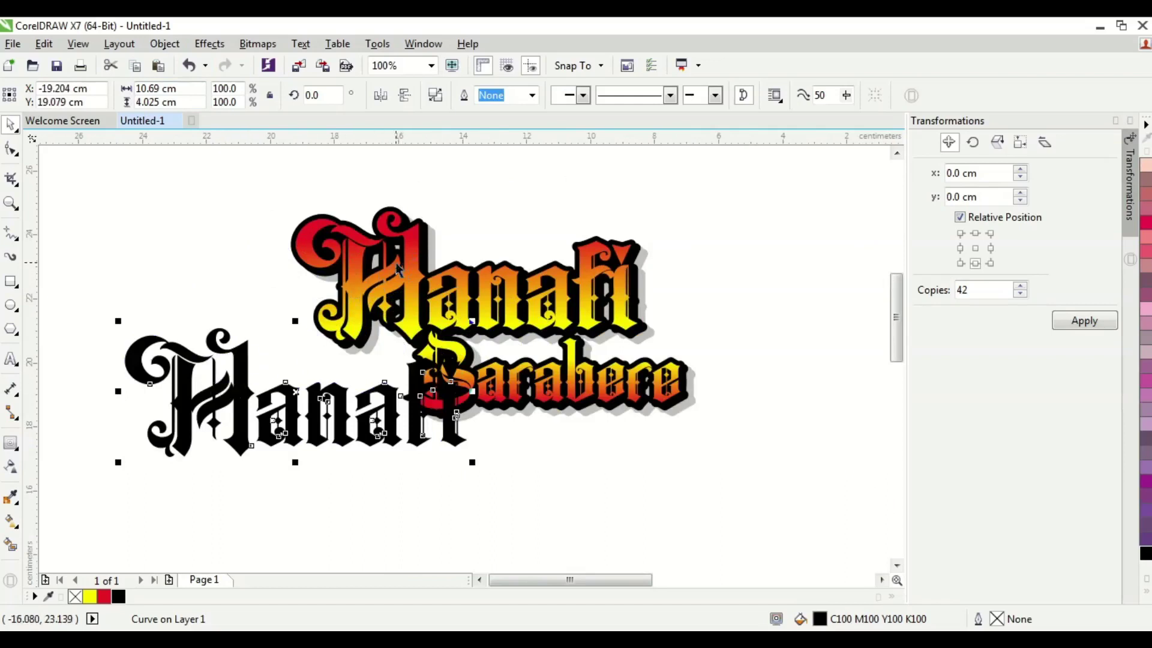
left_click(415, 292)
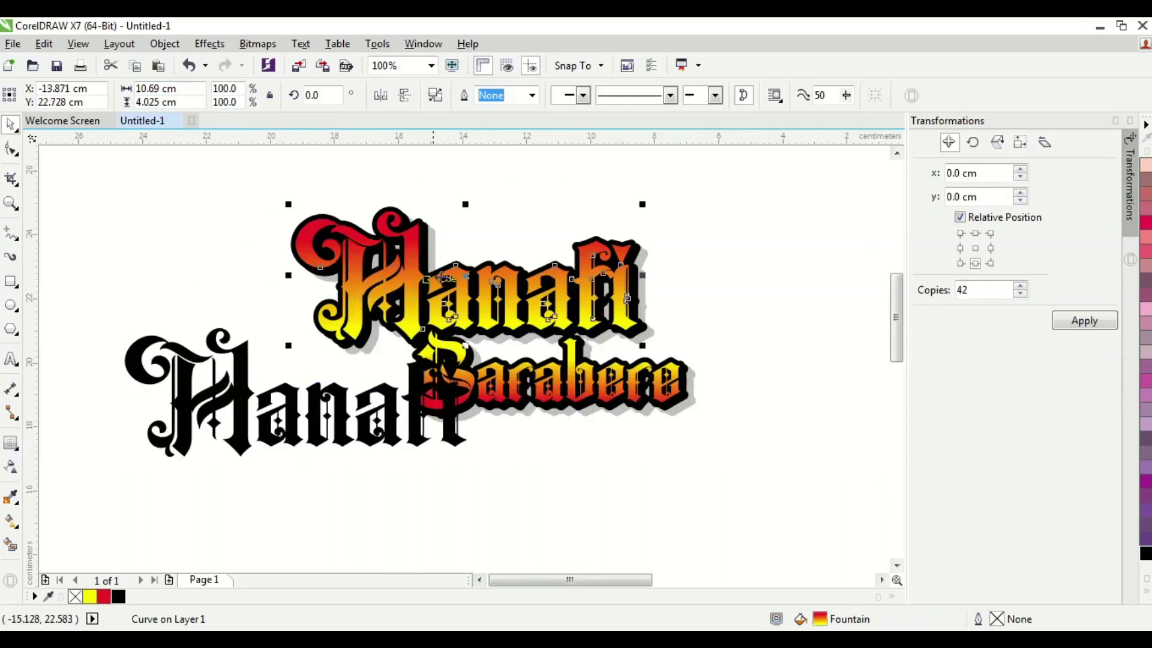
left_click(322, 399)
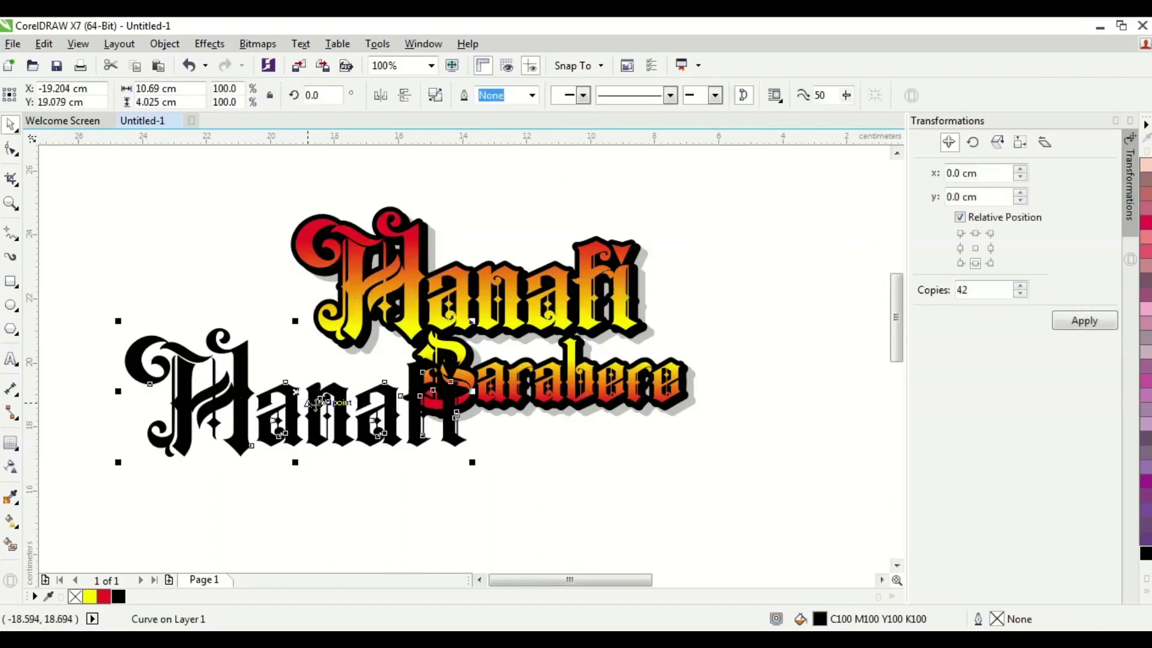
left_click_drag(245, 380, 222, 359)
left_click(221, 358)
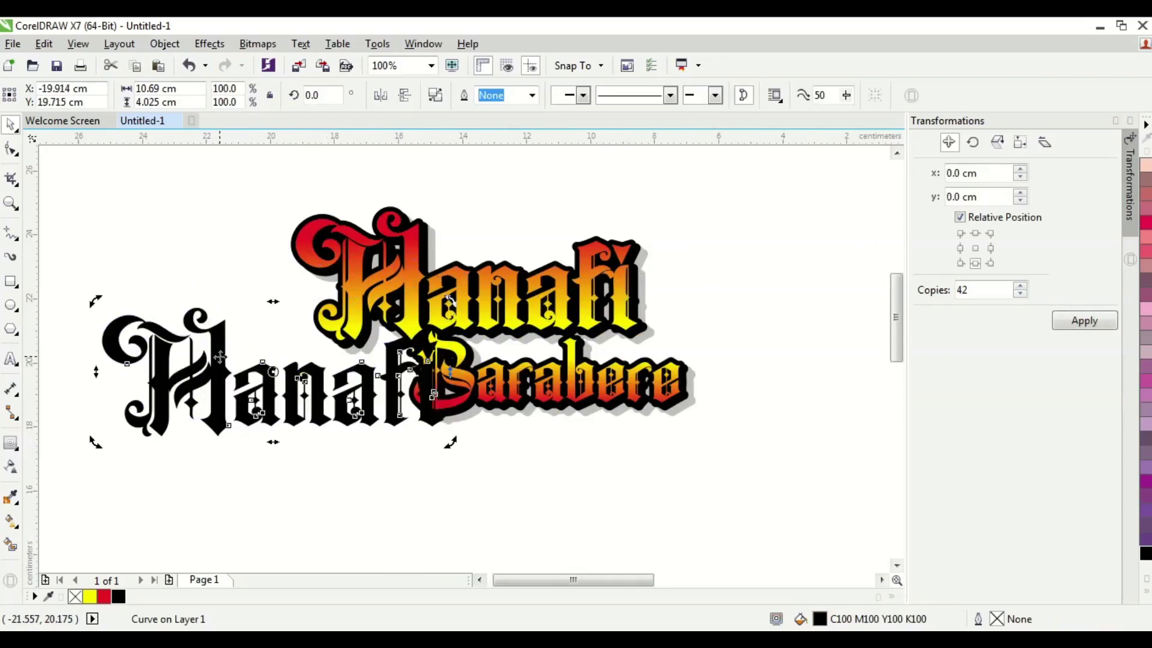
left_click(219, 356)
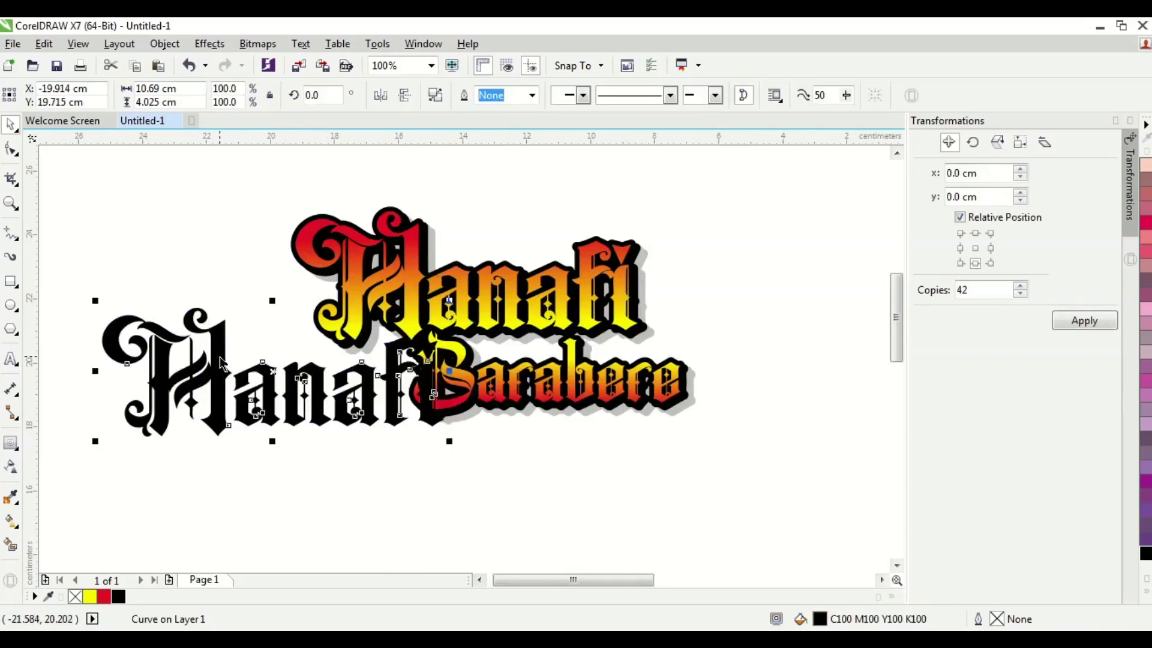
- Use Object > PowerClip > Place Inside Frame to clip the black copy into the gradient Hanafi
left_click(166, 44)
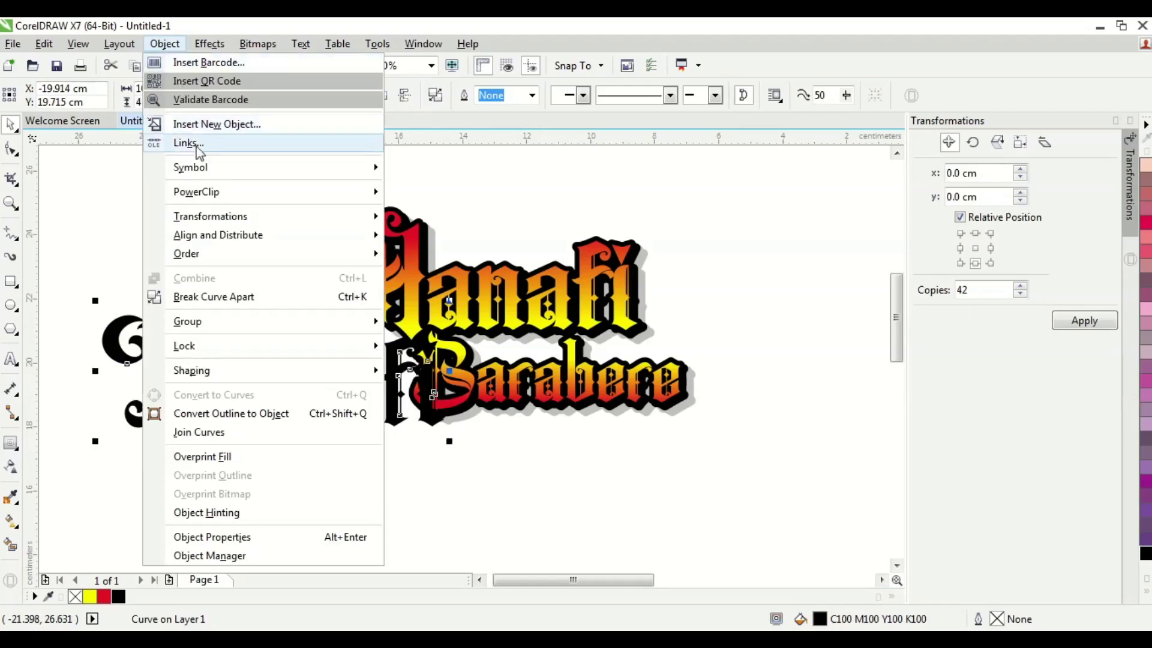
mouse_move(209, 197)
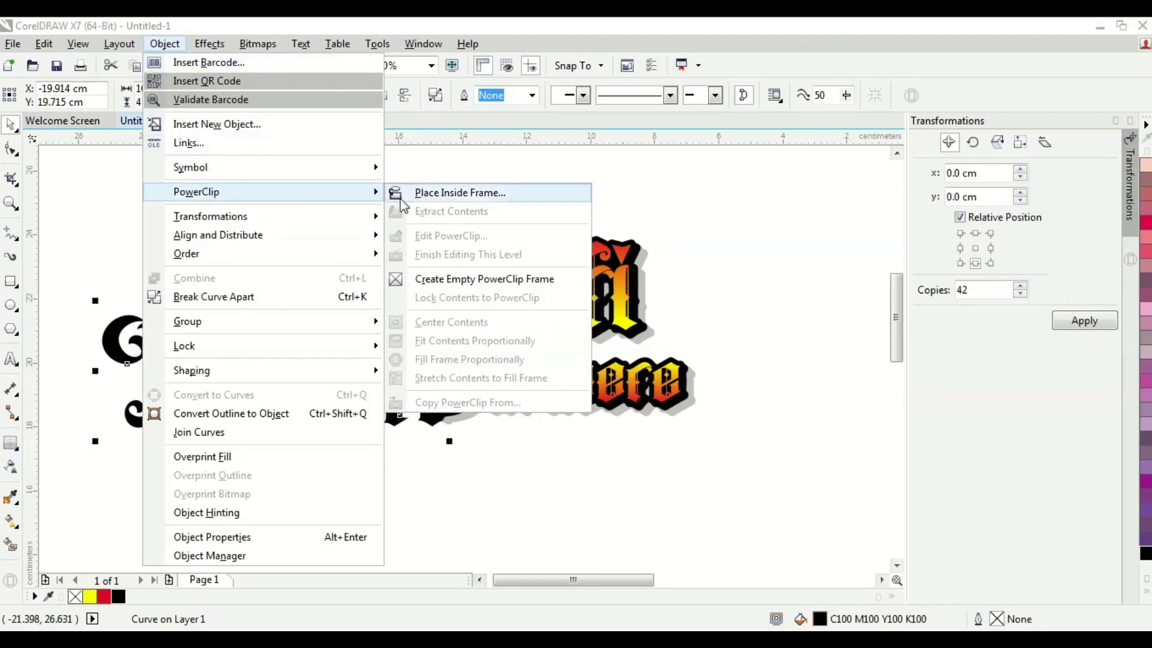
left_click(451, 193)
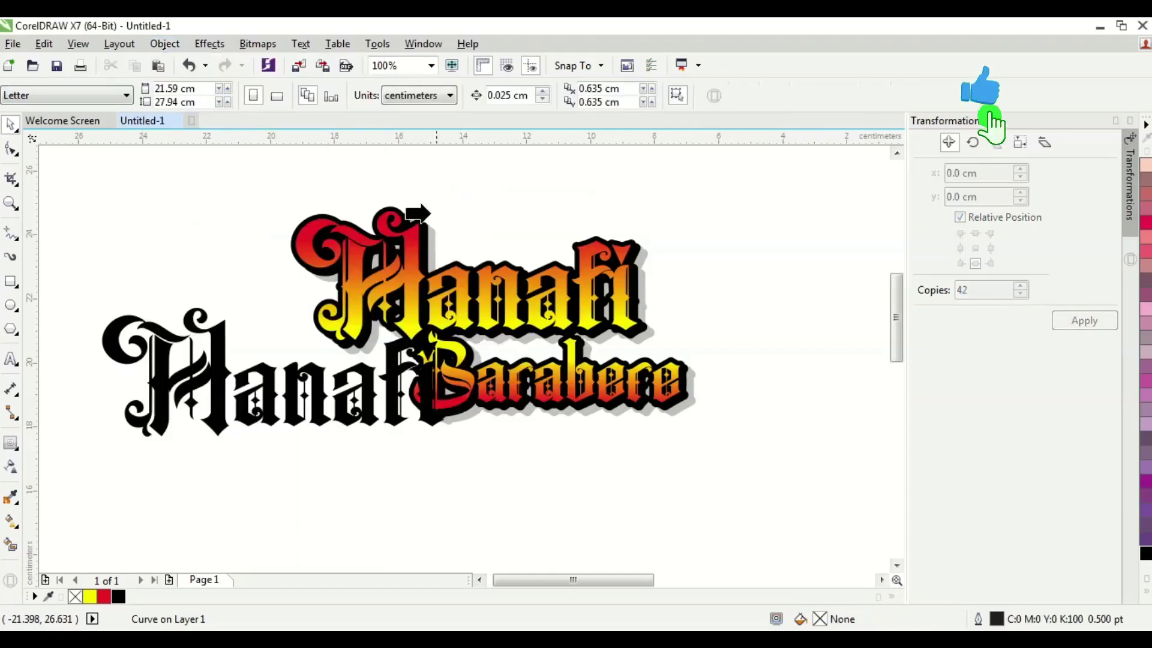
left_click(351, 278)
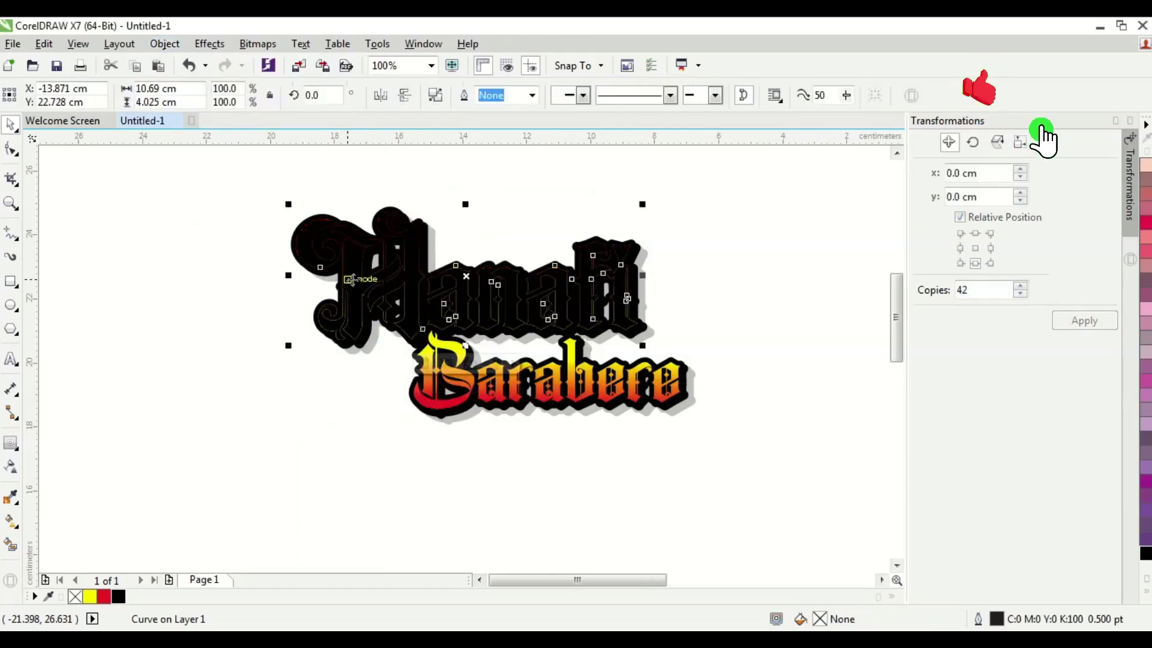
scroll(365, 282, "up", 1)
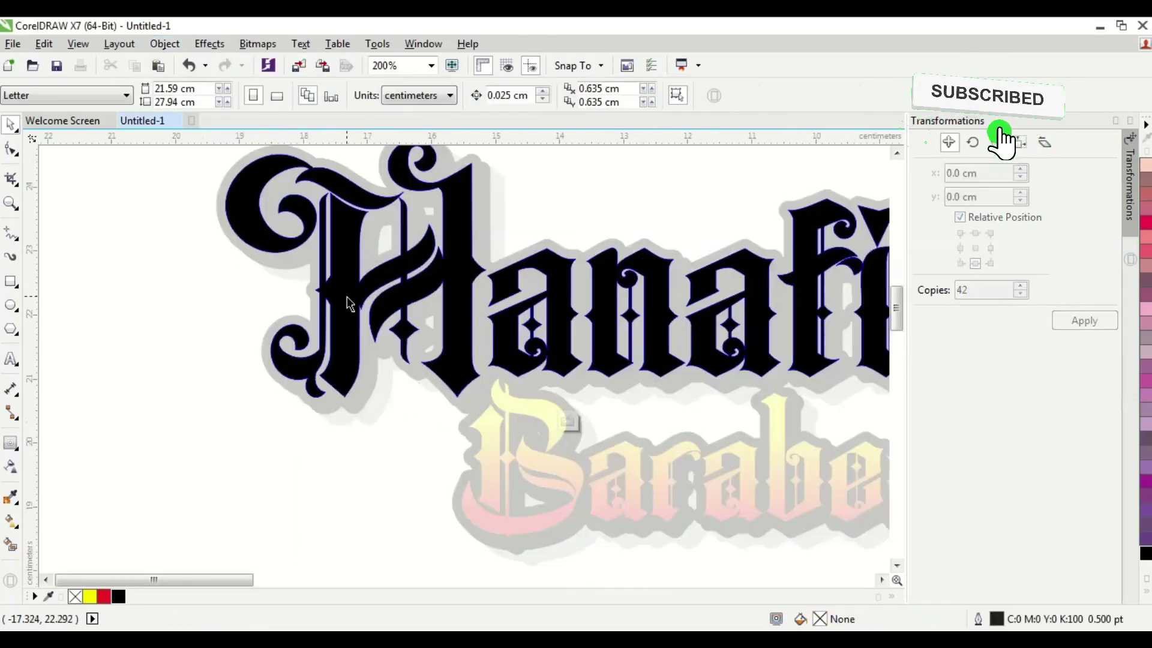
scroll(385, 304, "down", 1)
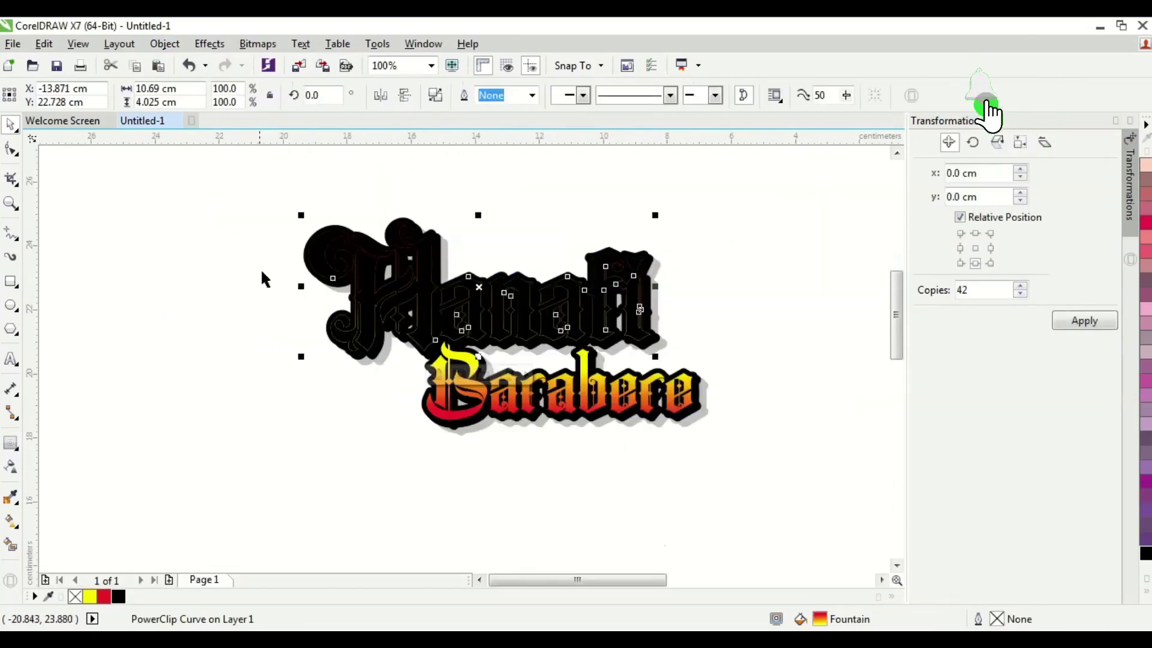
left_click(675, 306)
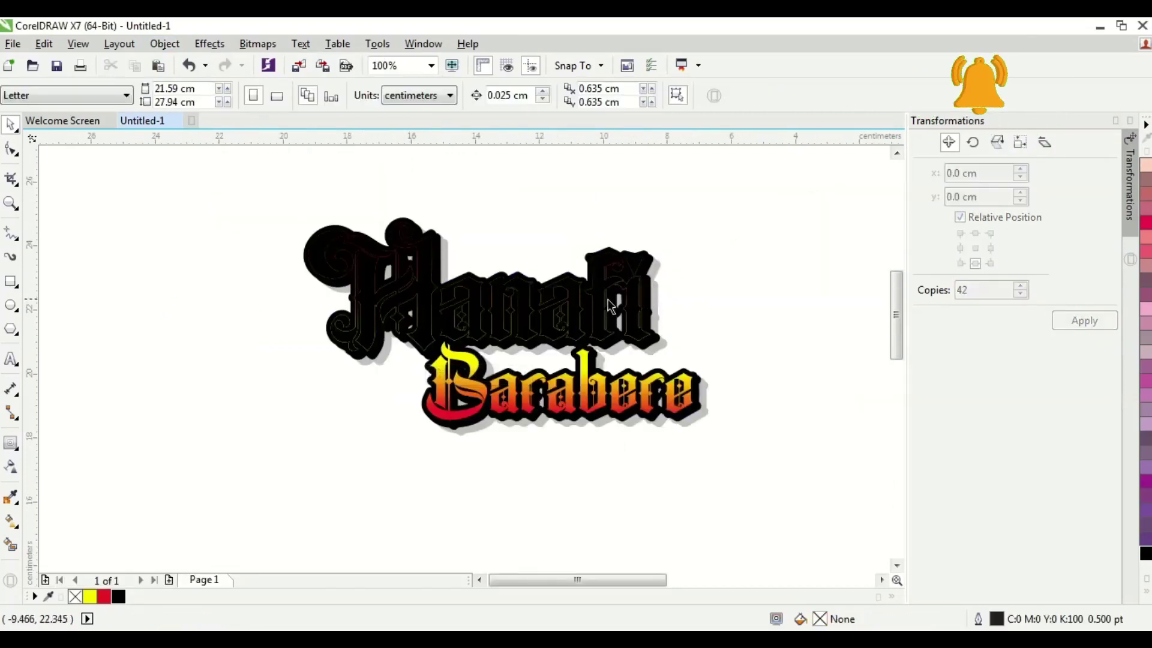
scroll(353, 309, "up", 1)
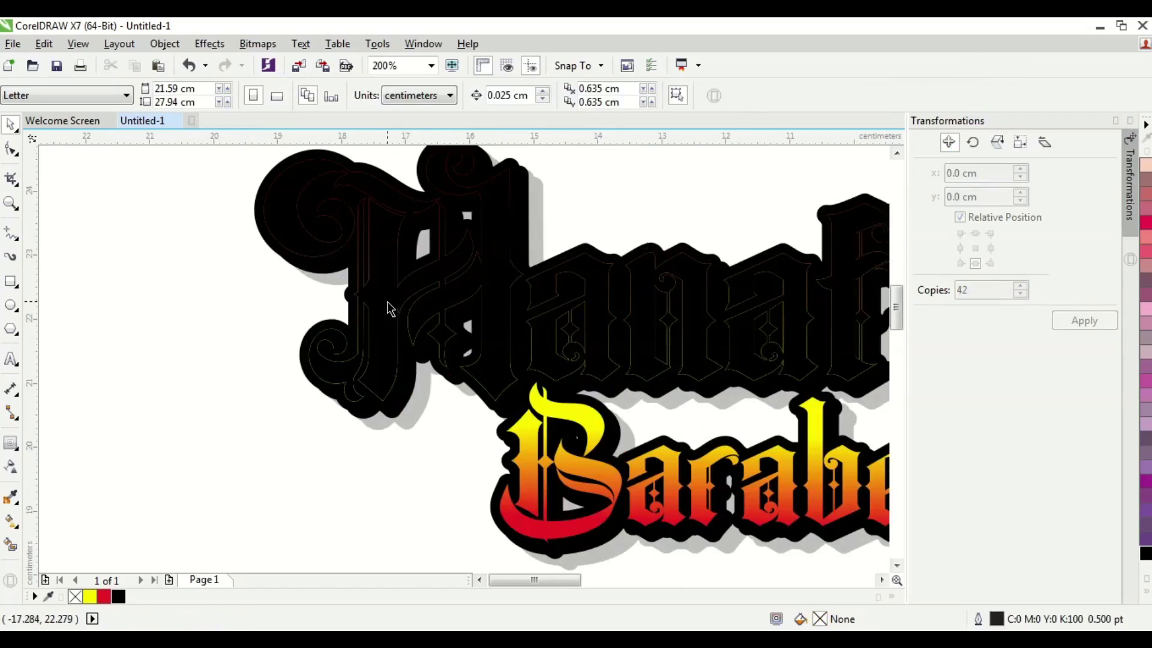
- Open the Hanafi PowerClip contents and pull the black lettering down-left
left_click(387, 307)
double_click(386, 307)
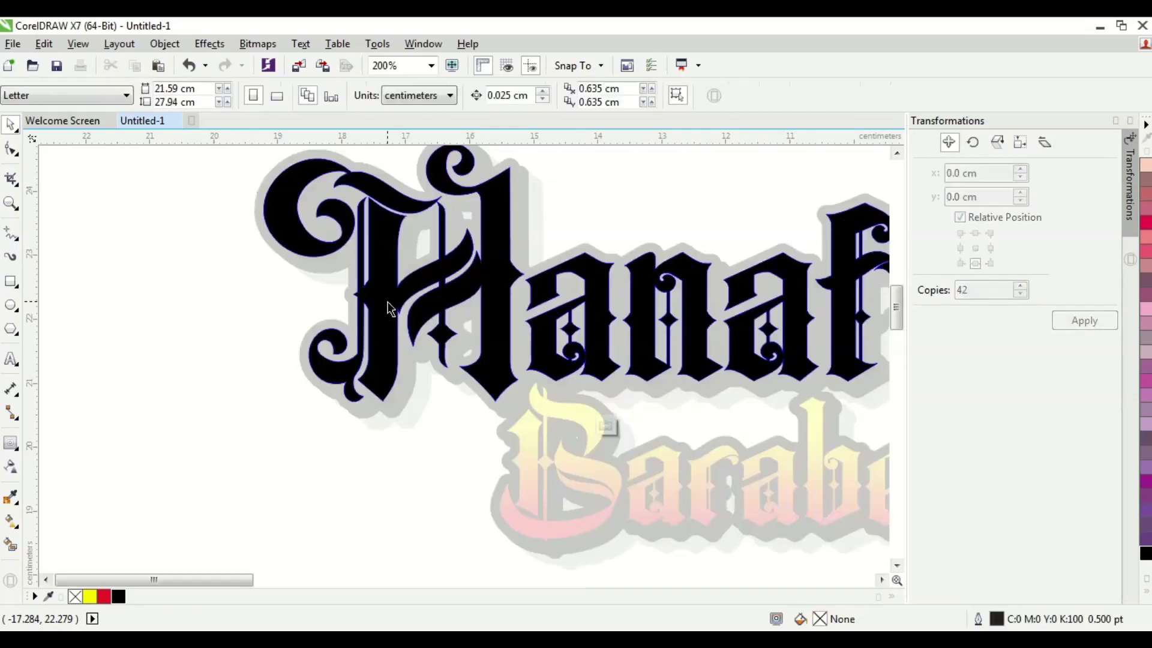
left_click(387, 308)
scroll(387, 306, "down", 1)
left_click_drag(386, 301, 294, 423)
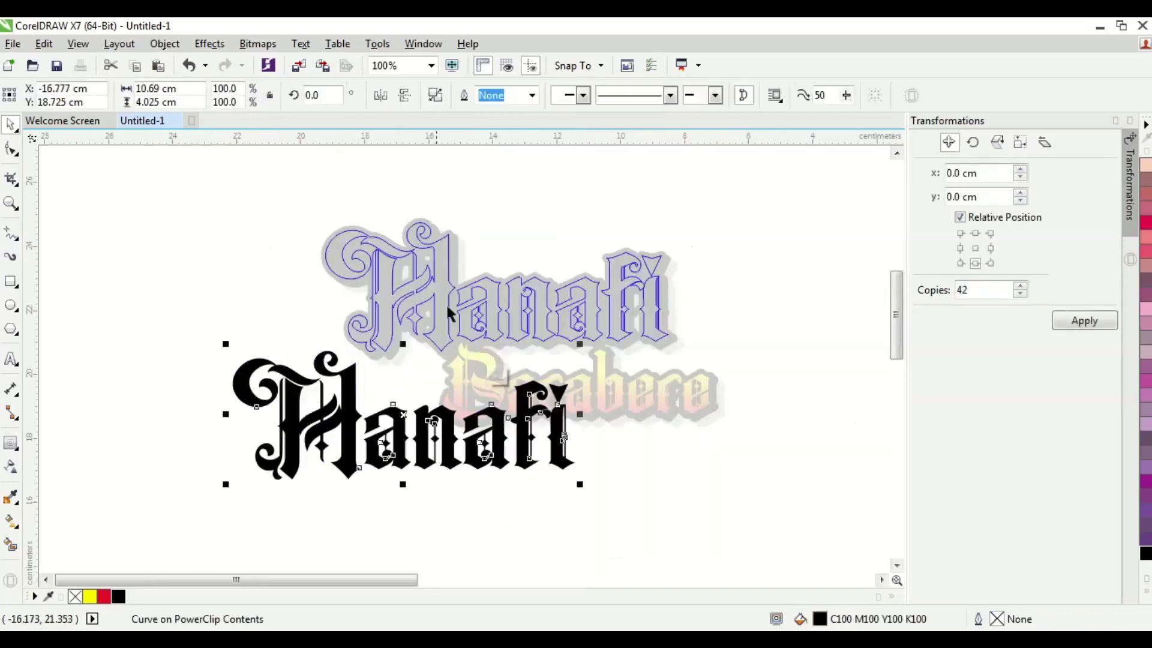
scroll(332, 423, "up", 1)
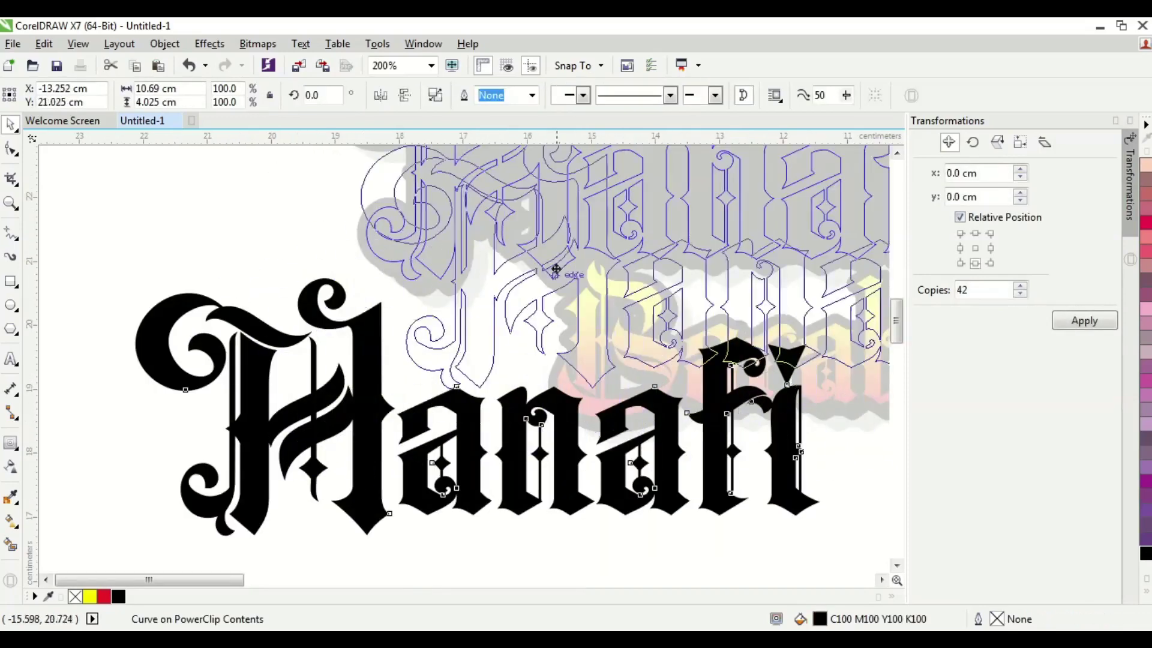
scroll(556, 269, "down", 1)
- Position the black lettering slightly offset over the Hanafi frame and finish editing the PowerClip
left_click_drag(556, 269, 453, 244)
scroll(528, 282, "up", 2)
scroll(510, 285, "down", 1)
scroll(492, 288, "down", 1)
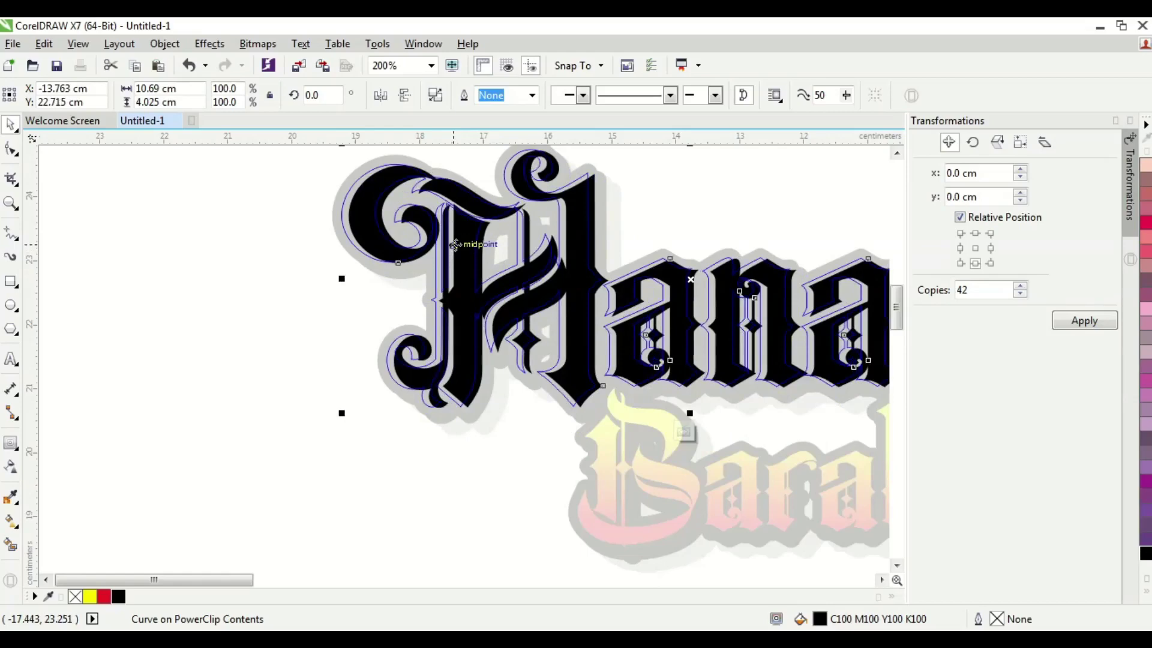
left_click(252, 294, "ctrl")
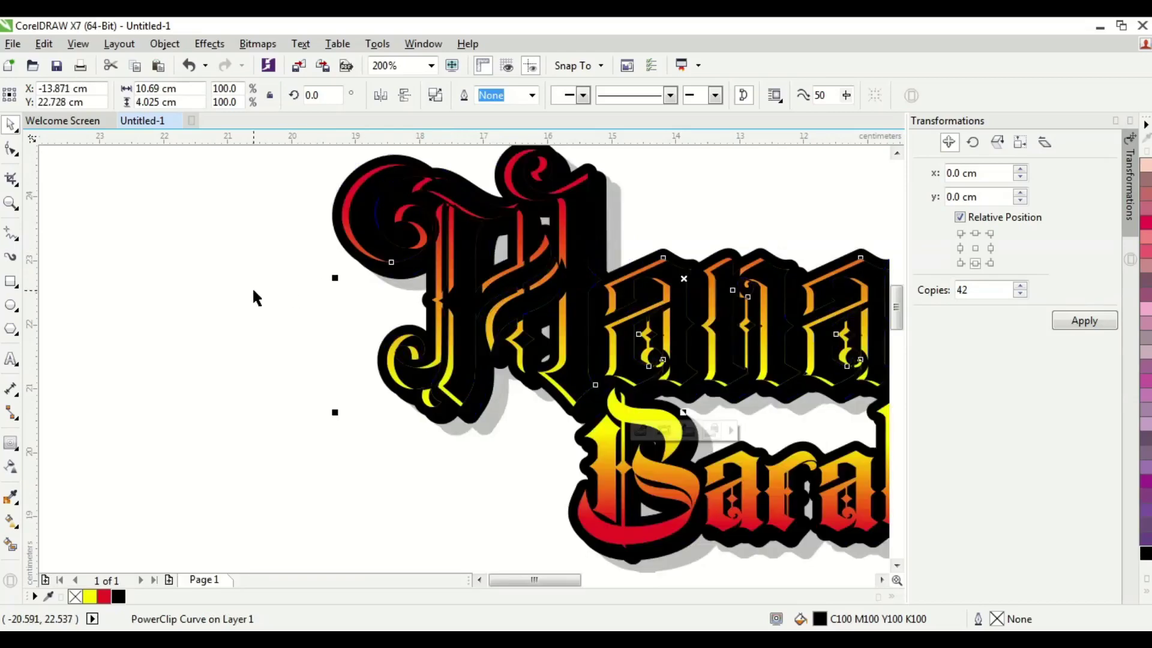
left_click(252, 294)
scroll(252, 294, "down", 2)
scroll(473, 291, "up", 2)
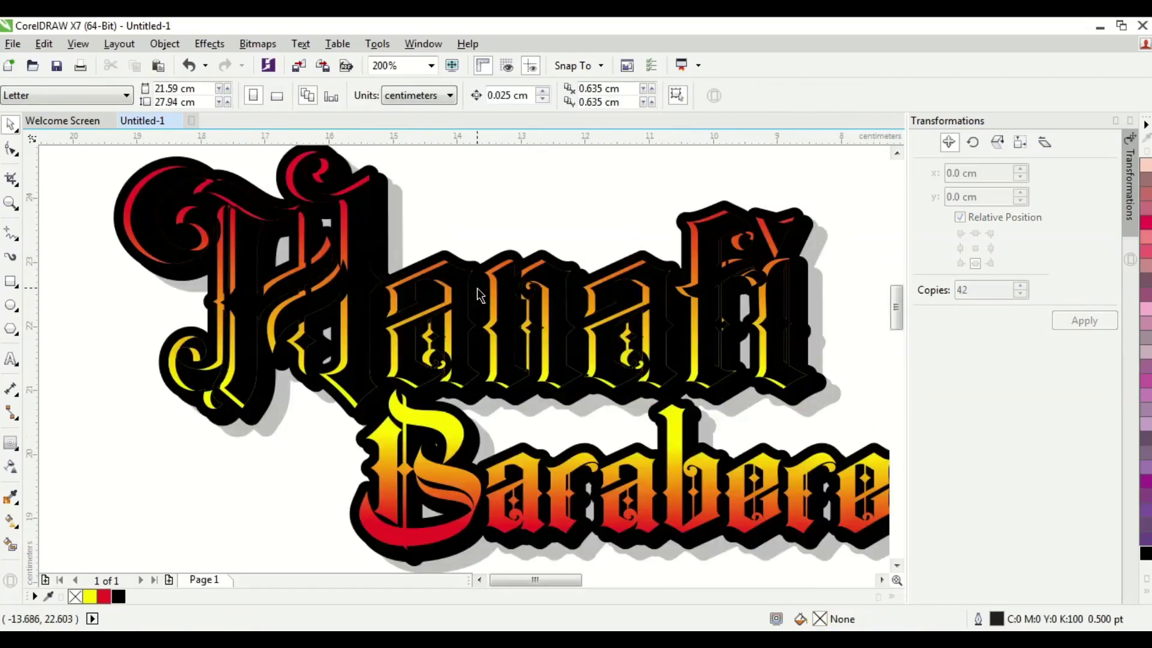
- Reopen the Hanafi PowerClip and give the black lettering a top-to-bottom gradient ending in yellow
left_click(361, 300, "ctrl")
left_click(364, 277)
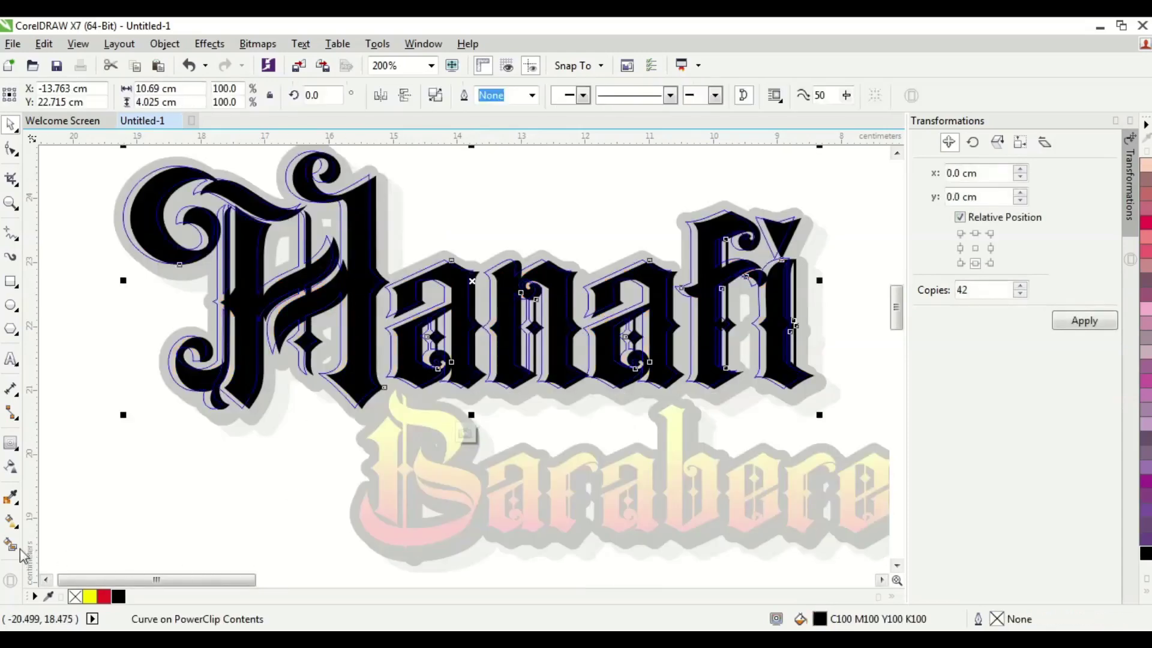
left_click(11, 520)
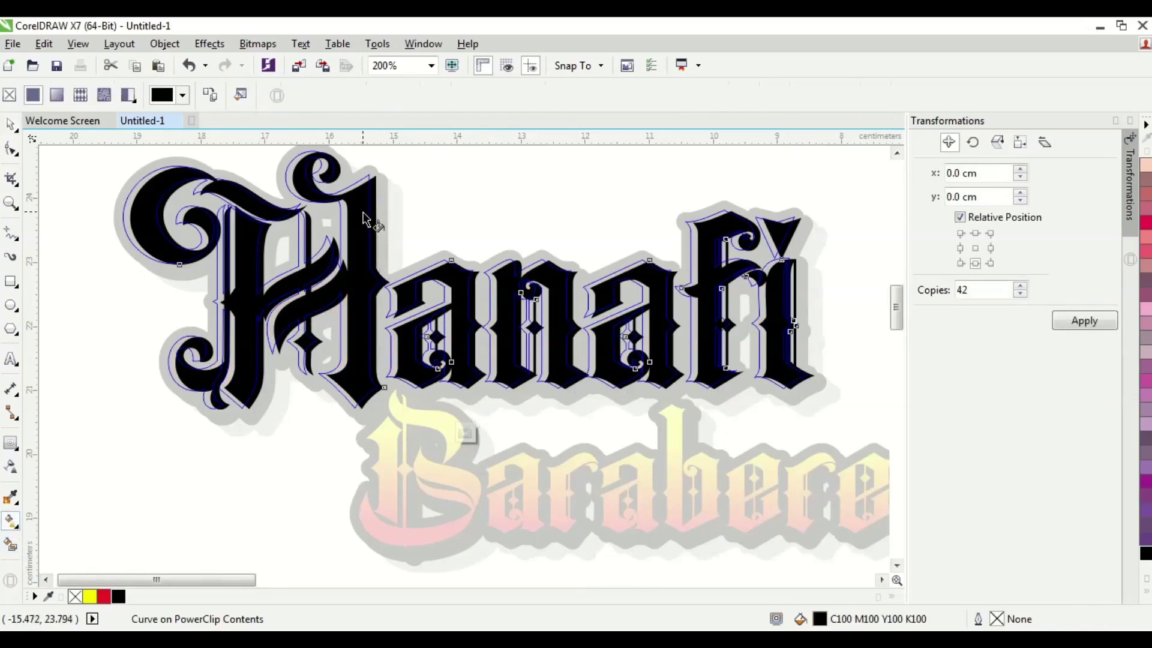
left_click_drag(361, 212, 365, 384)
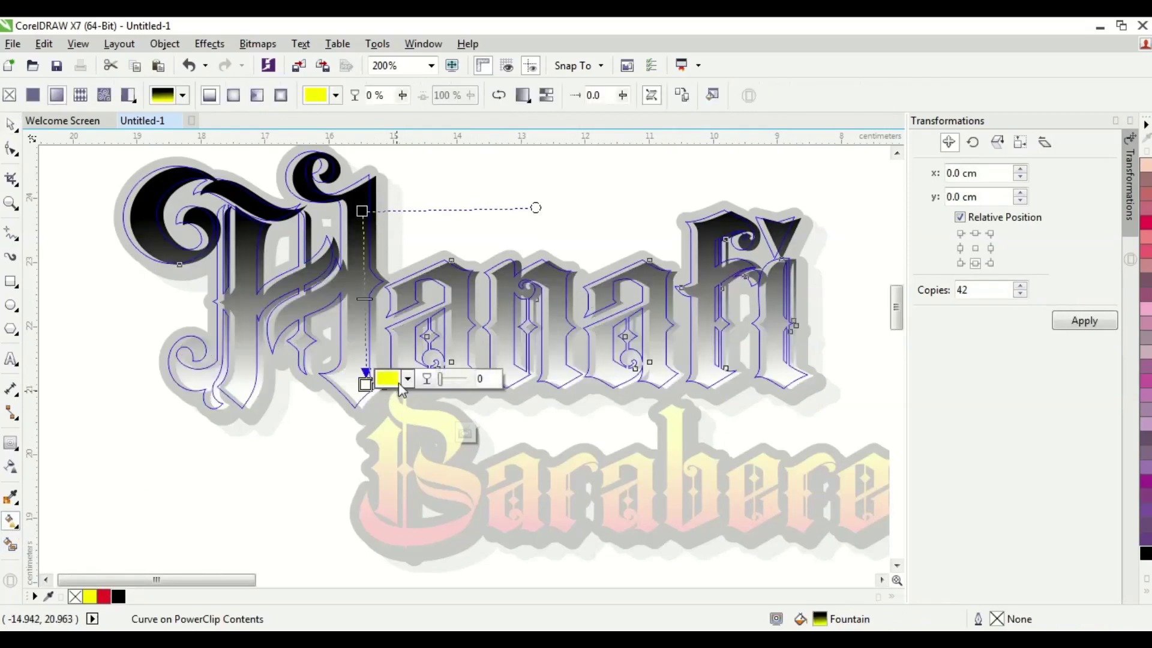
left_click(408, 379)
left_click(444, 414)
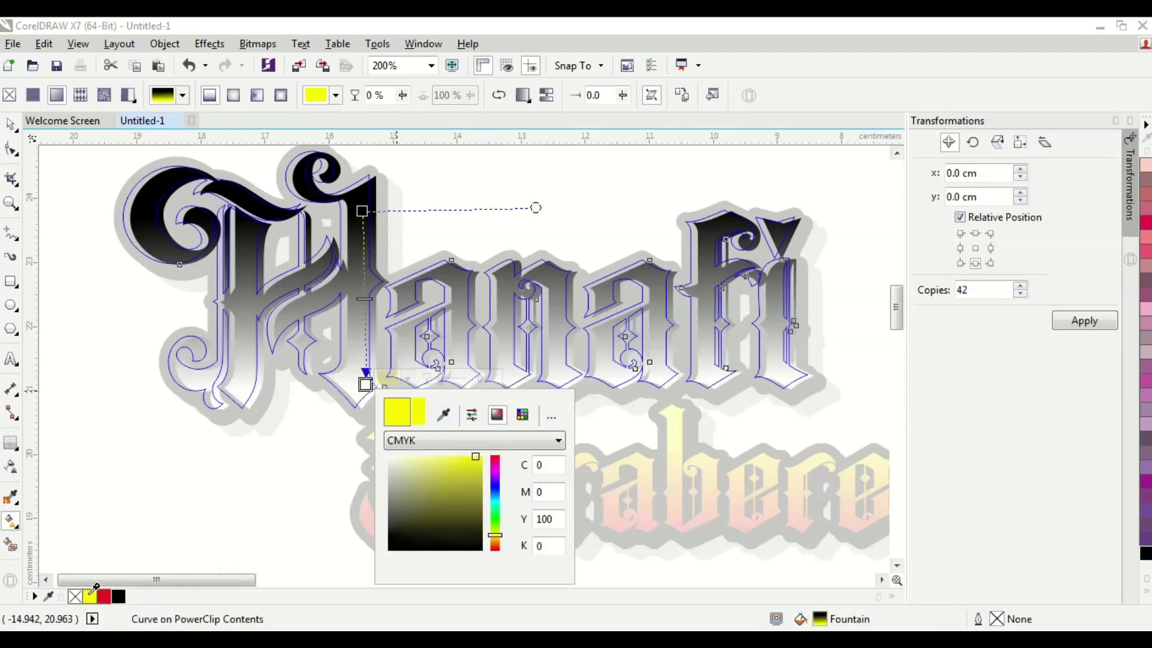
left_click(88, 590)
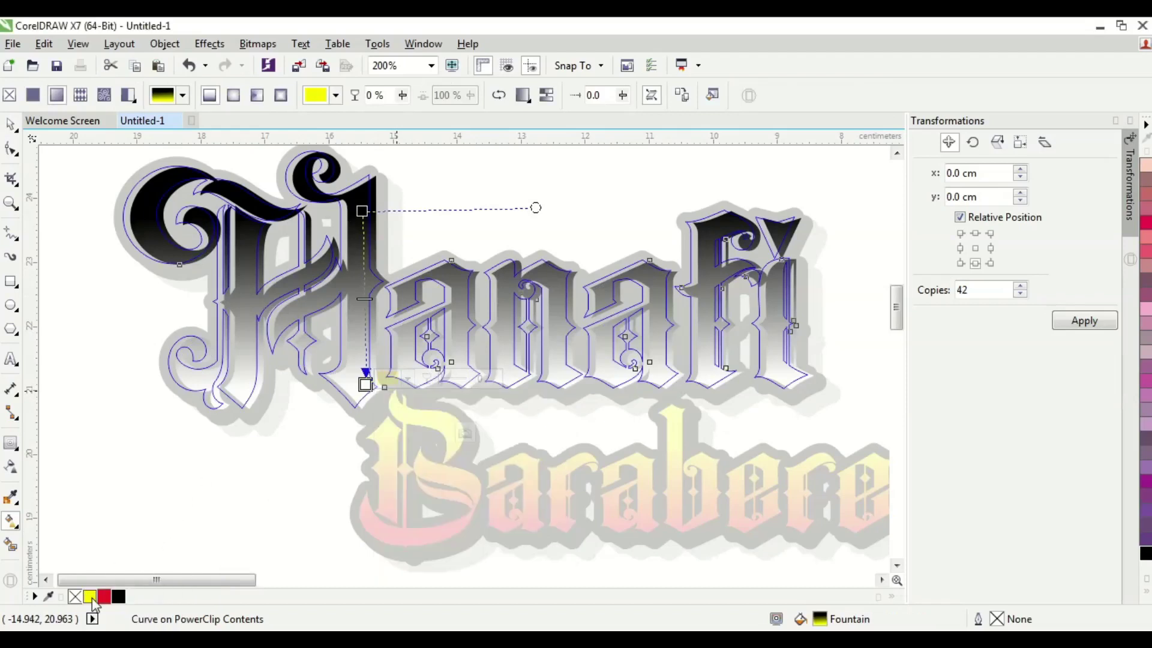
- Set the gradient's top end to bright red from the palette
left_click(377, 210)
left_click(369, 211)
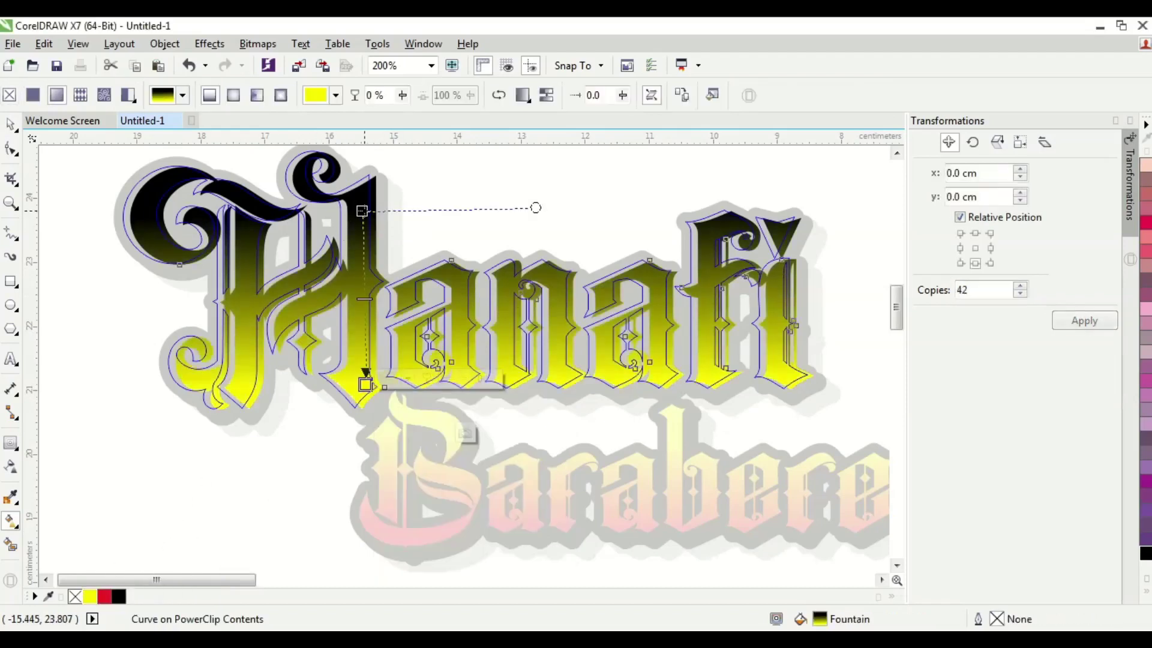
left_click(362, 210)
left_click(404, 205)
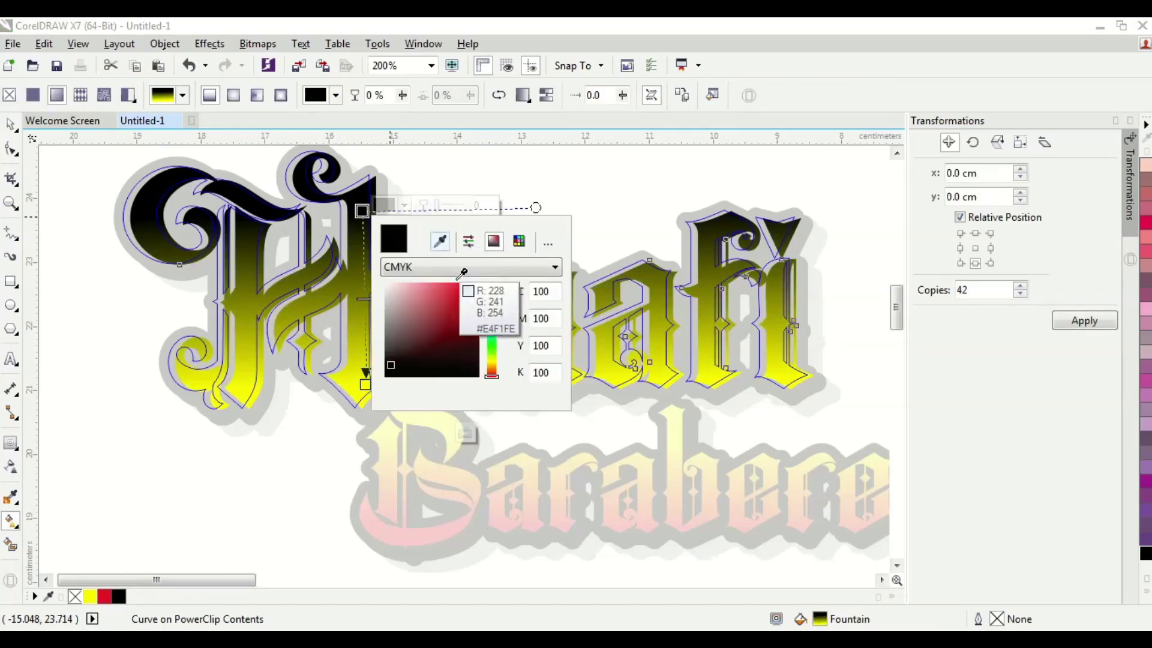
left_click(470, 326)
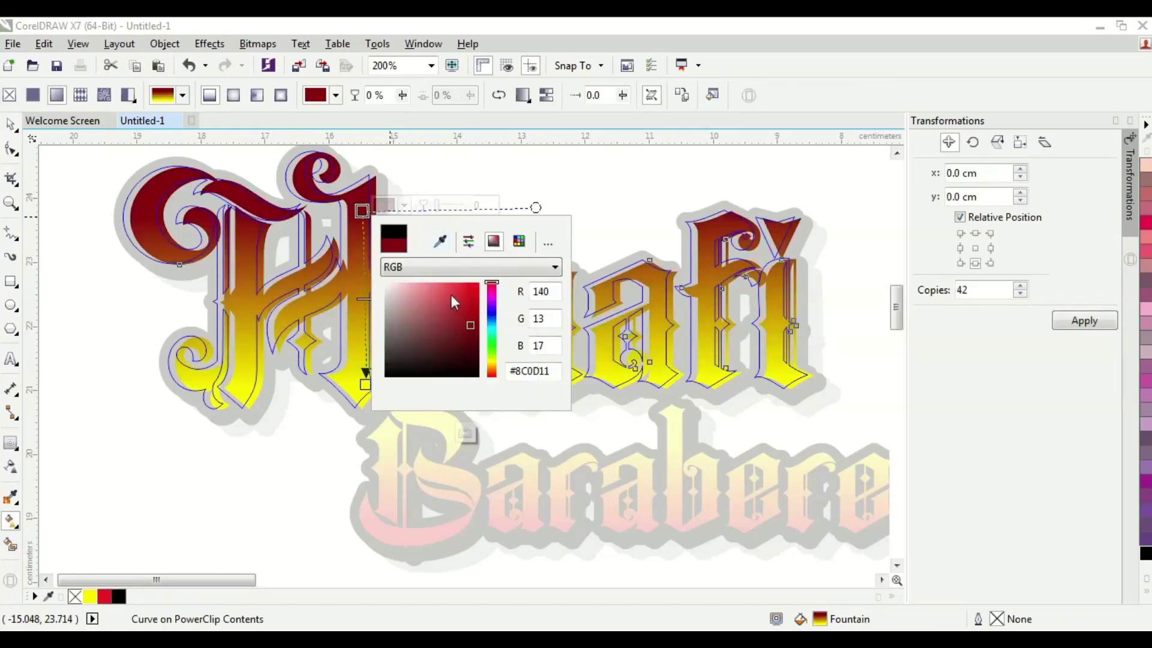
left_click(440, 242)
left_click(105, 596)
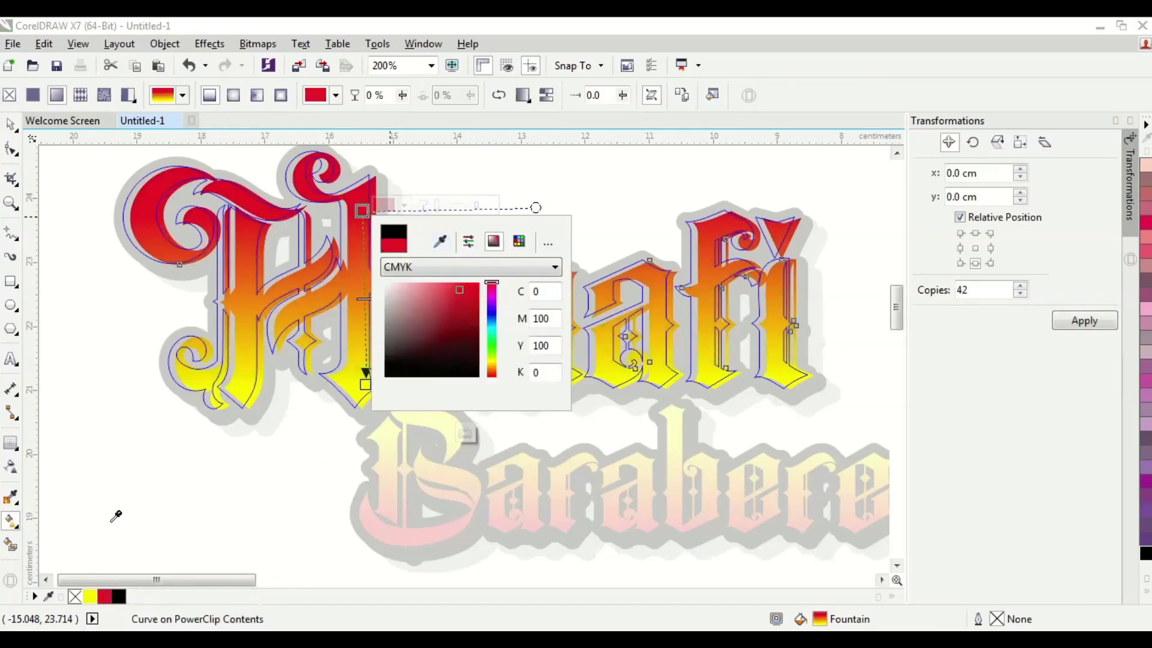
- Finish editing the Hanafi PowerClip and select its frame shape
key("space")
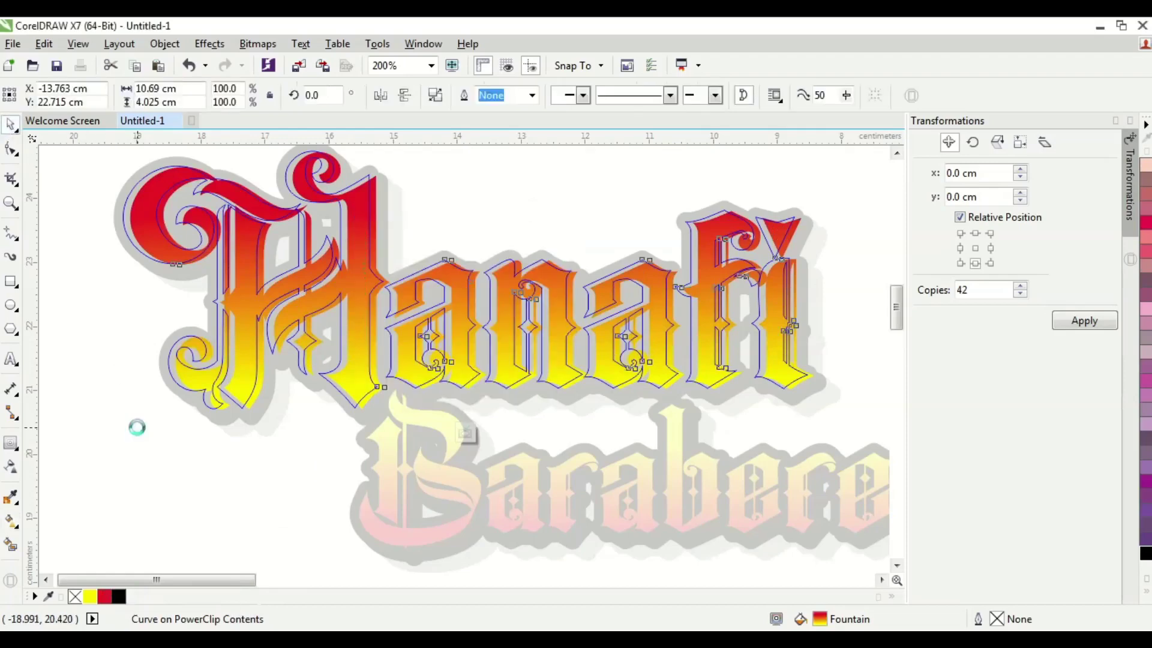
left_click(136, 424, "ctrl")
left_click(153, 446)
left_click(246, 362)
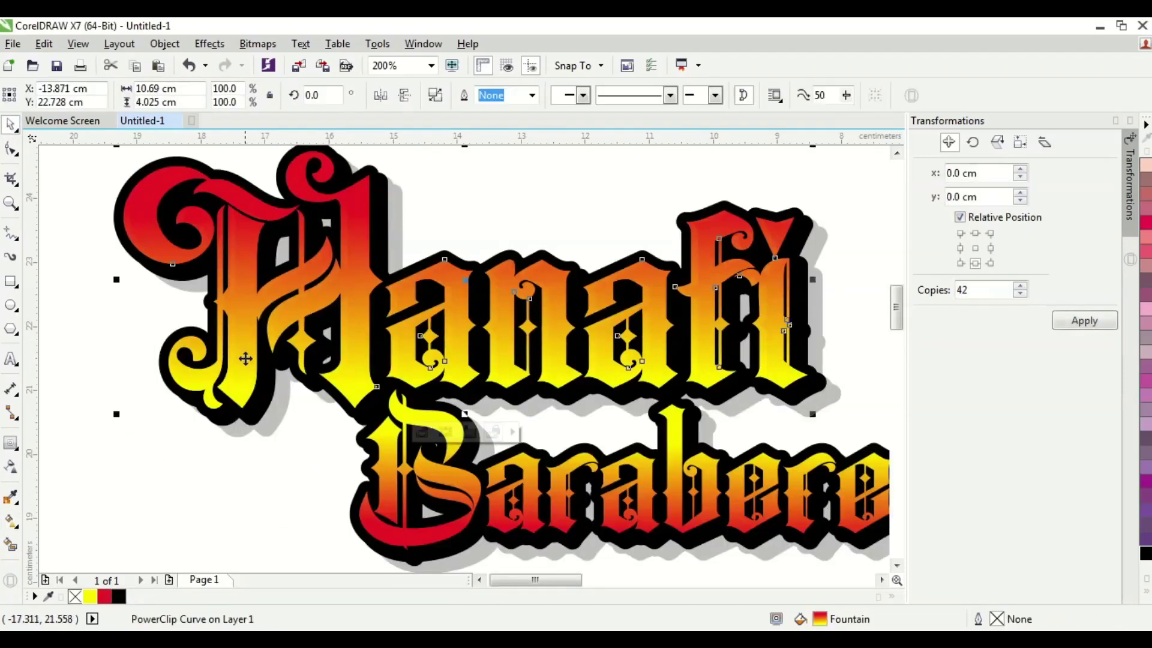
- Fill the Hanafi PowerClip frame with dark red C31 M100 Y100 K47
left_click(118, 596)
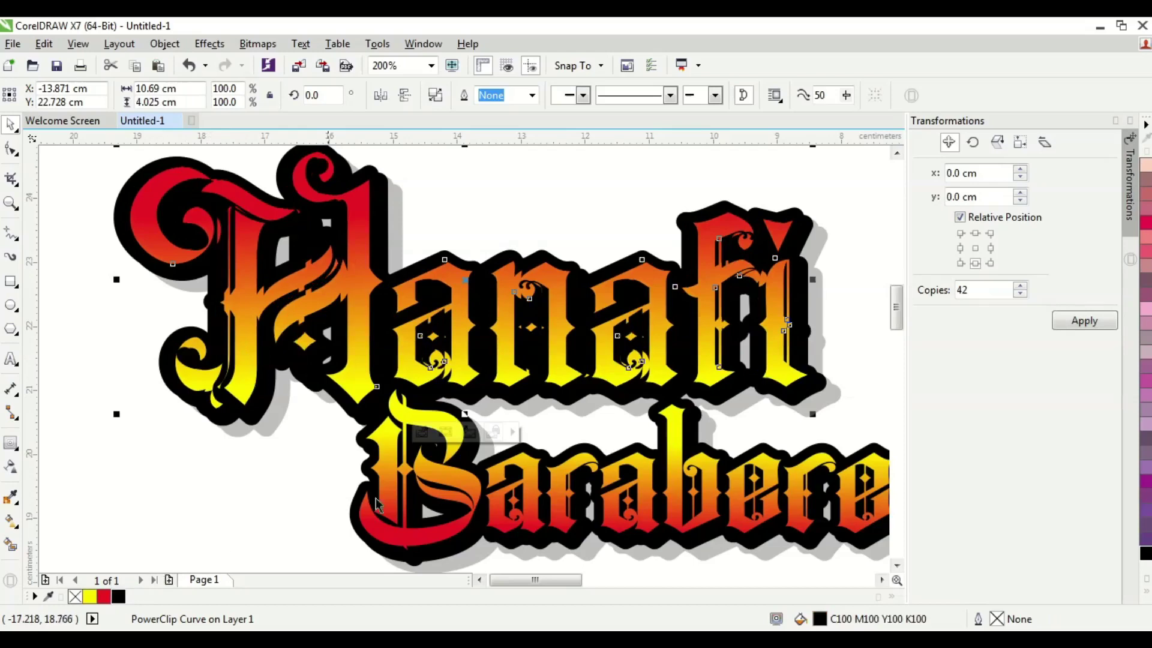
left_click(1147, 595)
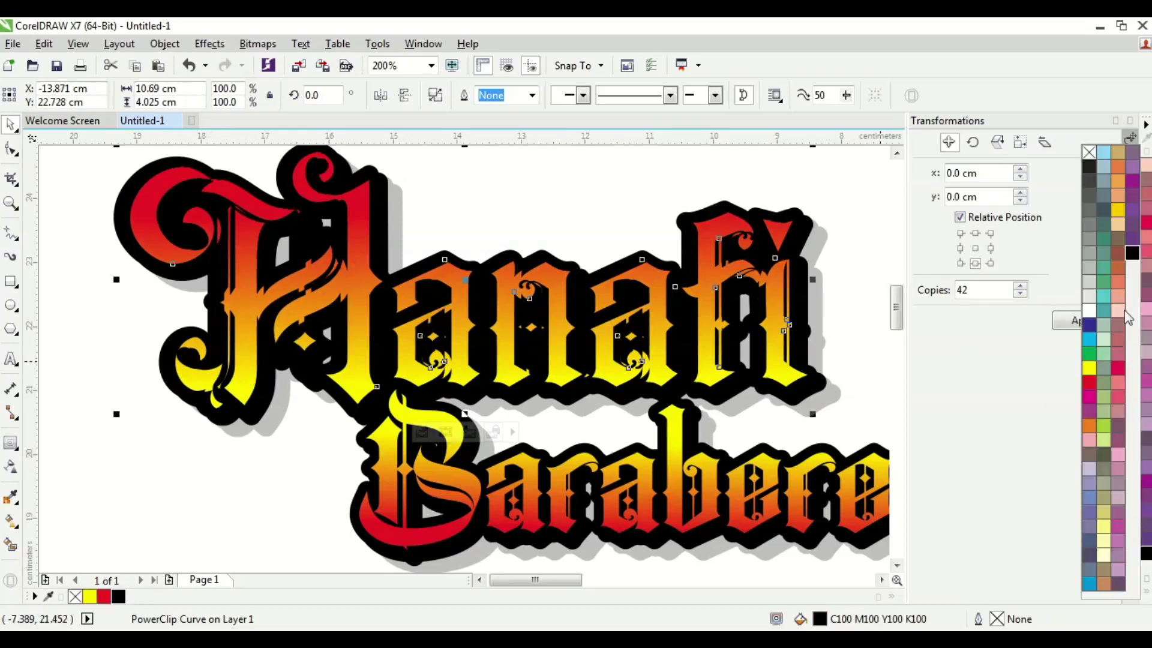
left_click(1089, 254)
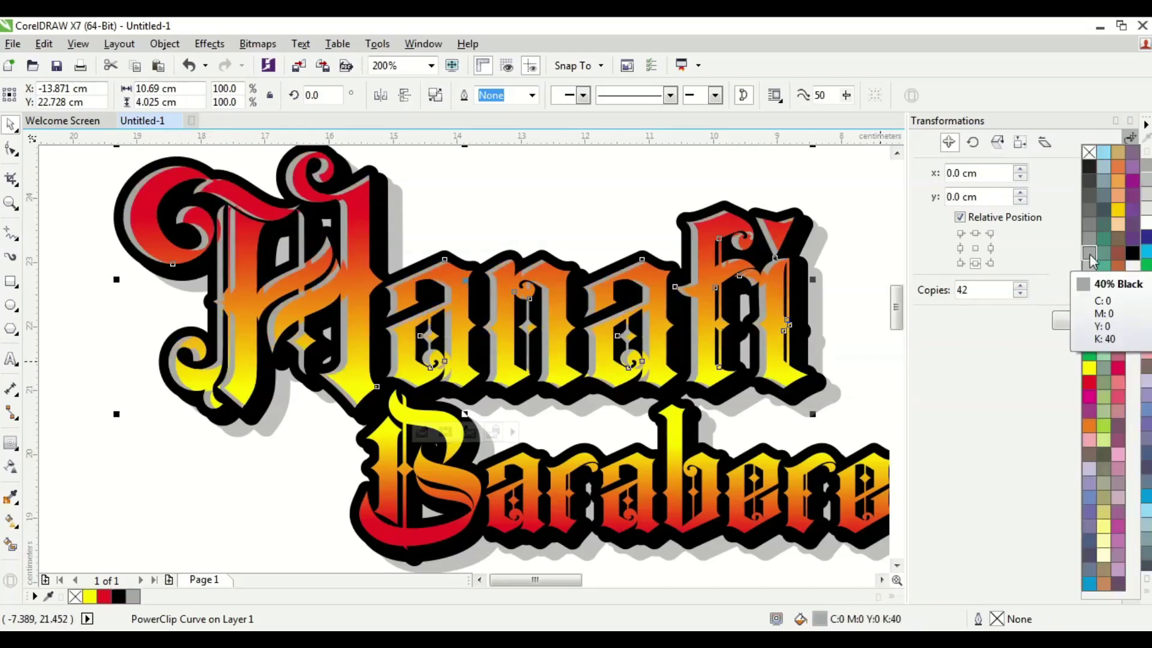
left_click(1089, 382)
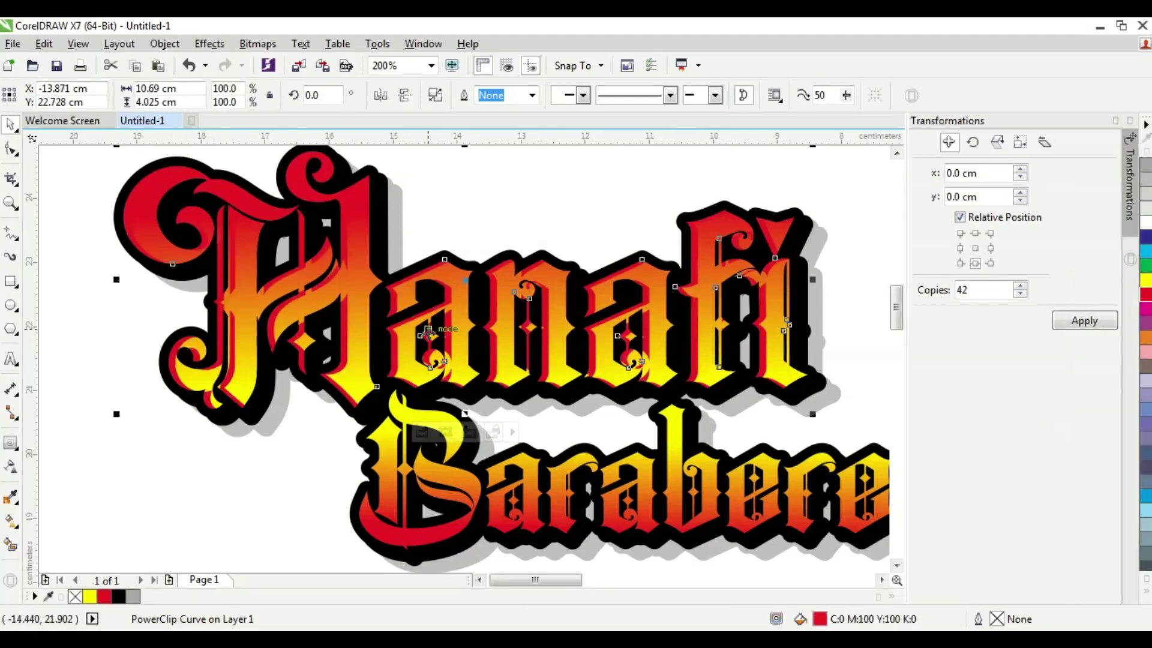
double_click(820, 620)
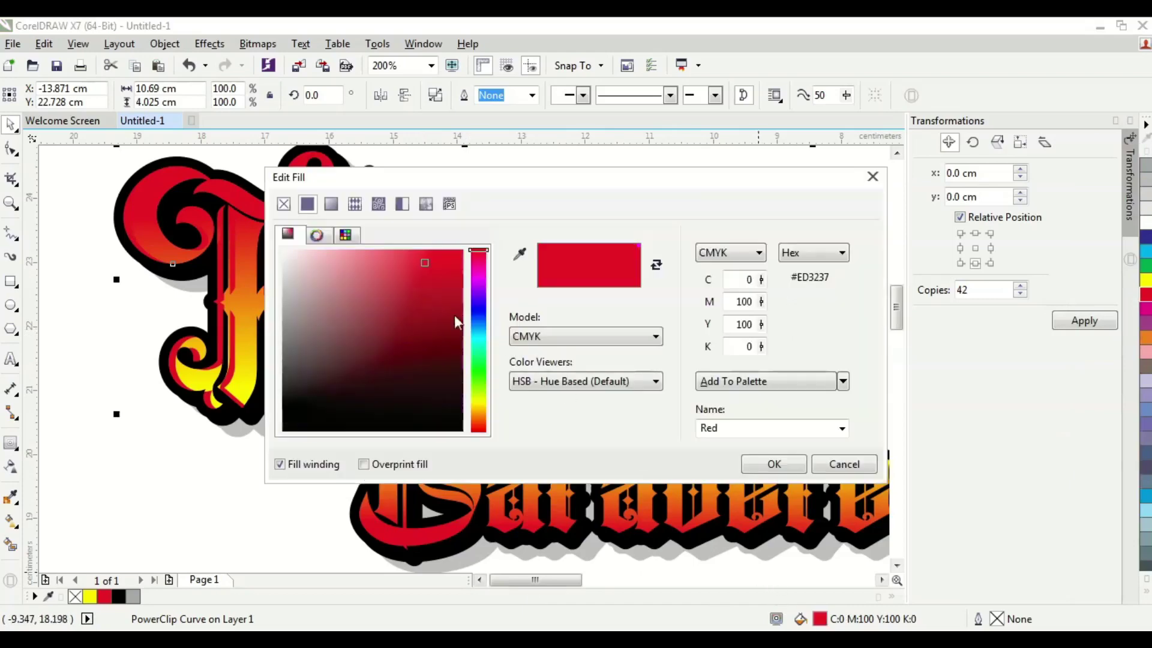
left_click_drag(426, 266, 462, 340)
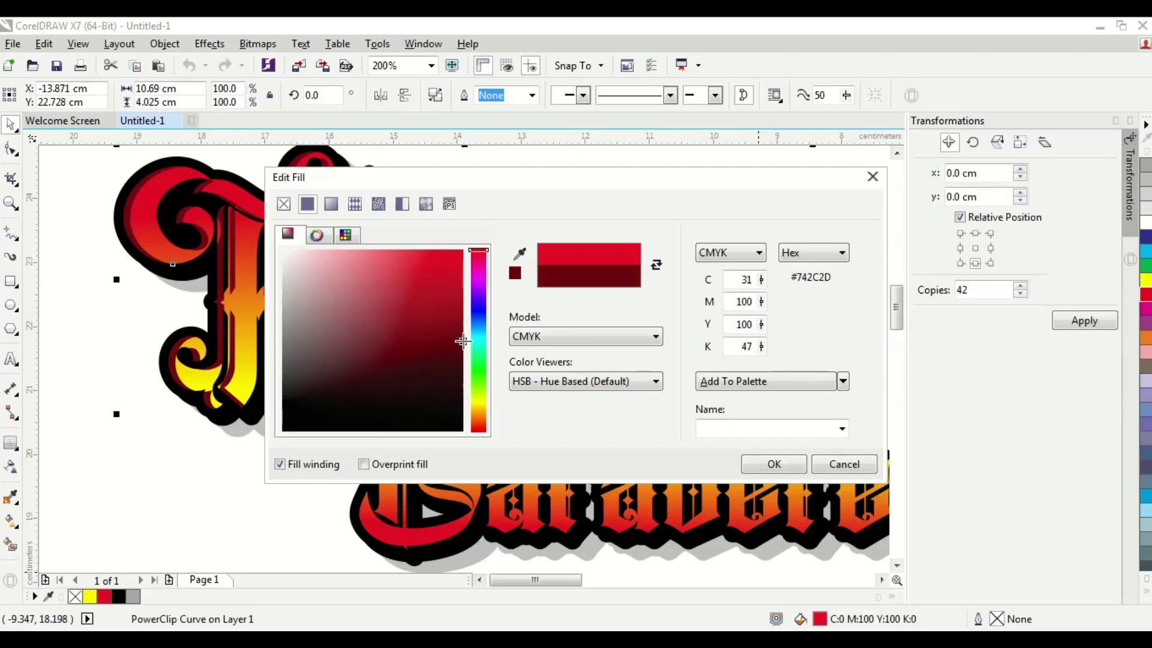
left_click(772, 464)
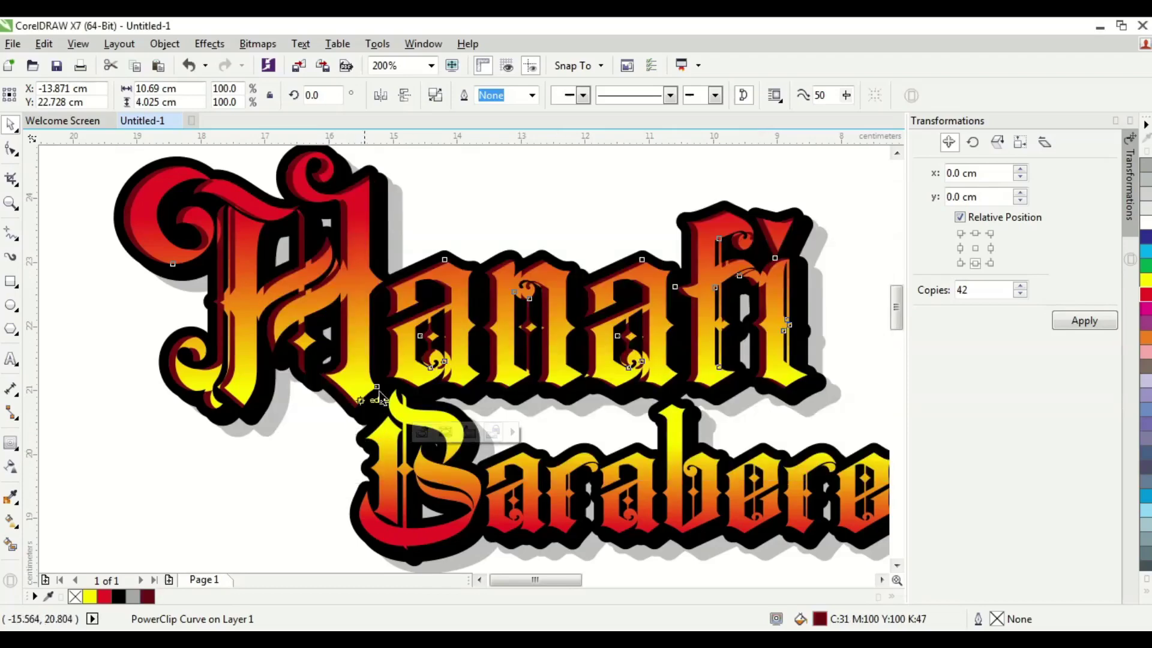
- Open and close the Hanafi PowerClip contents to check the dark-red rim
left_click(300, 483)
scroll(447, 329, "left", 3)
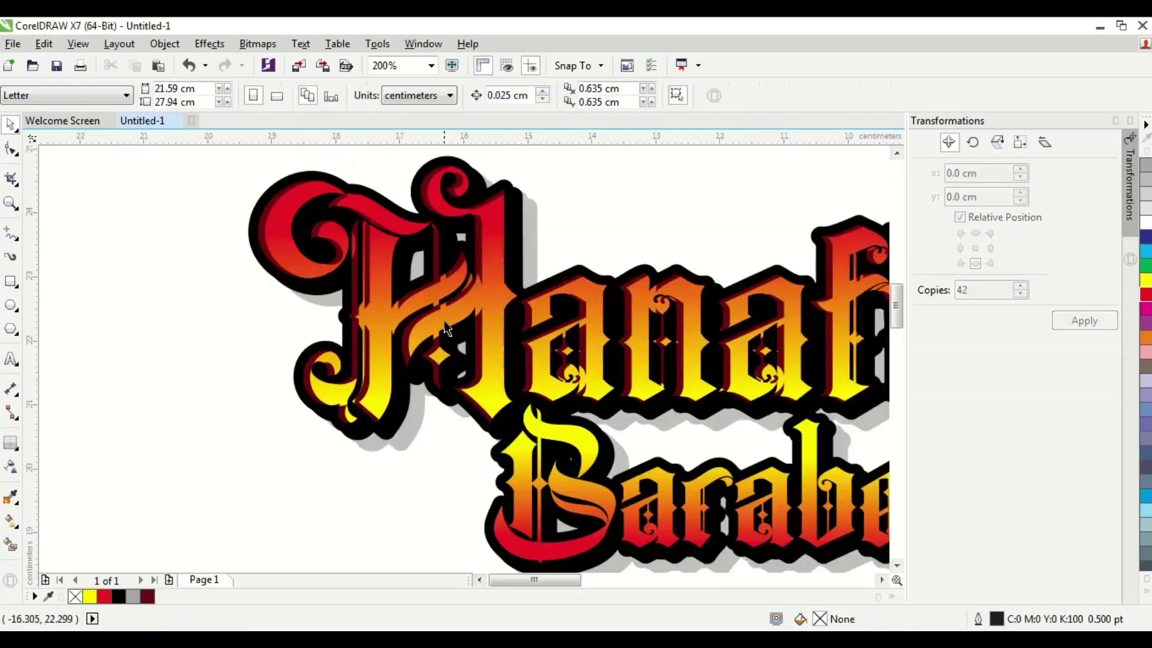
double_click(494, 332)
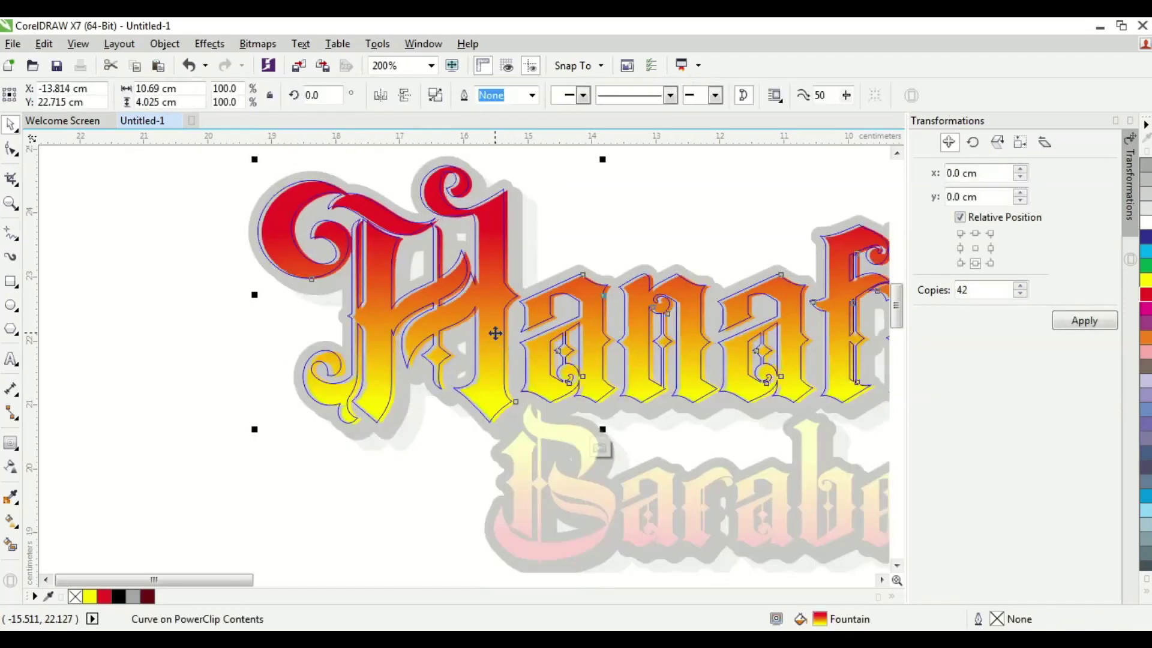
left_click(330, 519)
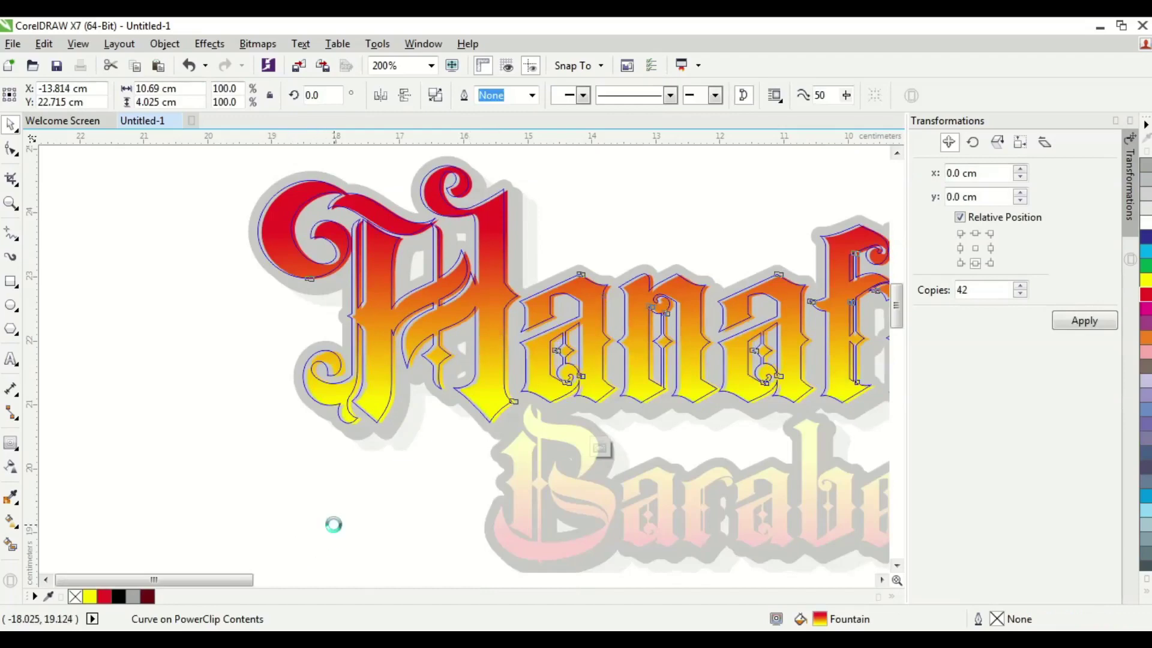
scroll(348, 521, "down", 2)
scroll(568, 386, "up", 2)
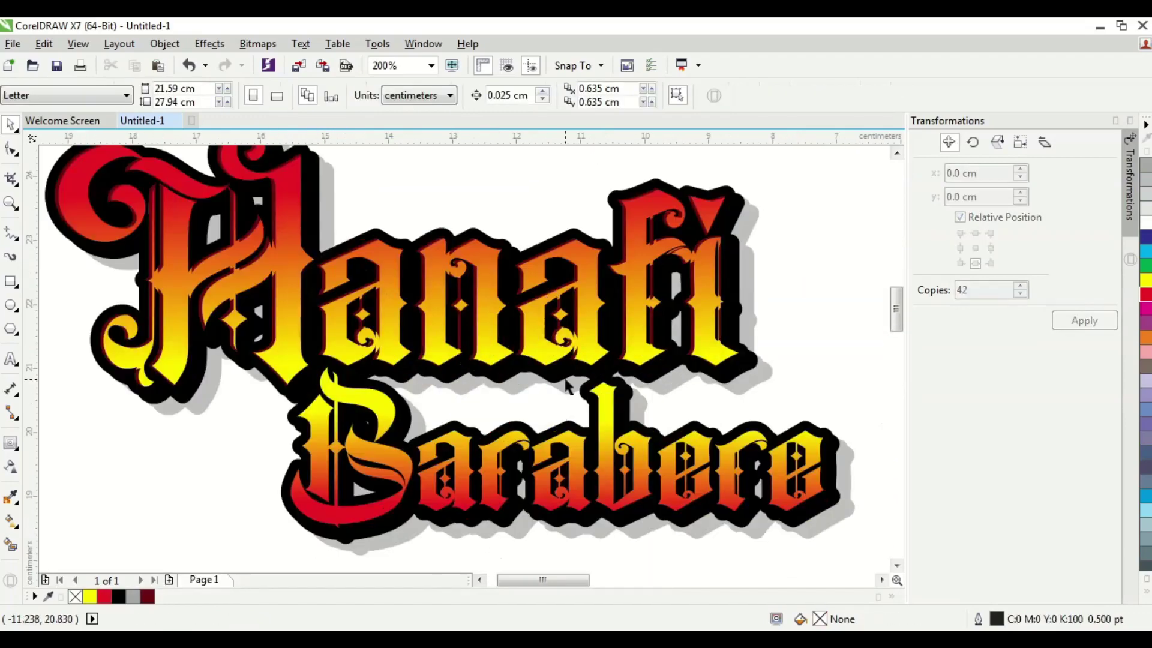
- Duplicate the Barabere lettering and fill the original with dark red
scroll(567, 387, "down", 2)
scroll(552, 429, "up", 2)
left_click(509, 430)
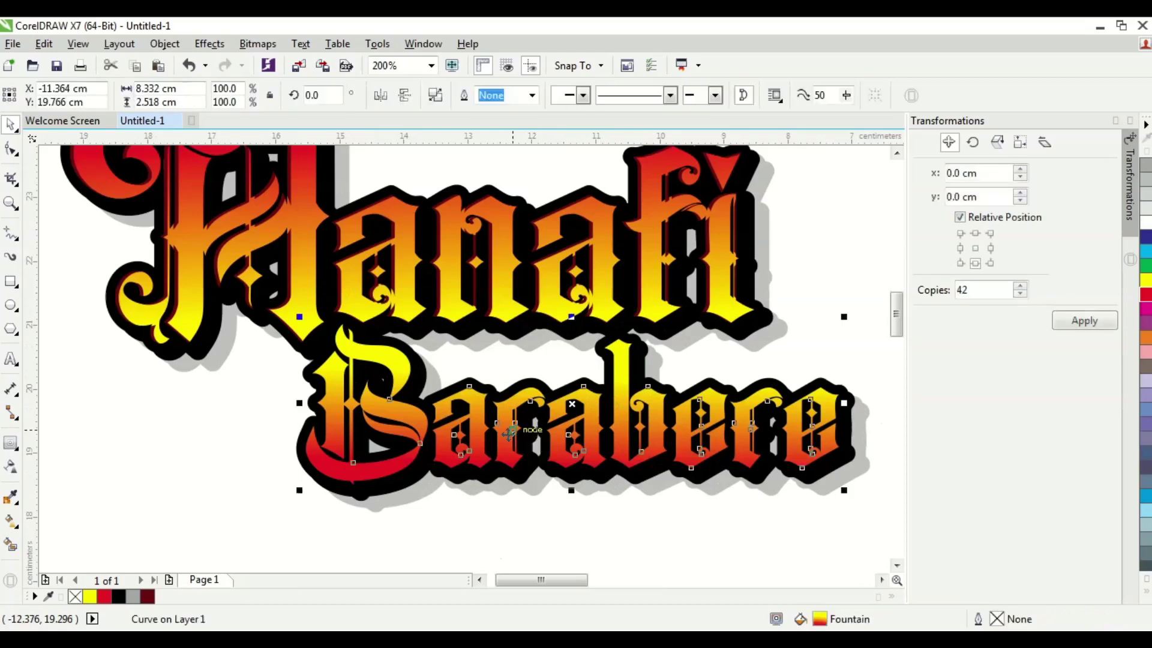
key("ctrl+d")
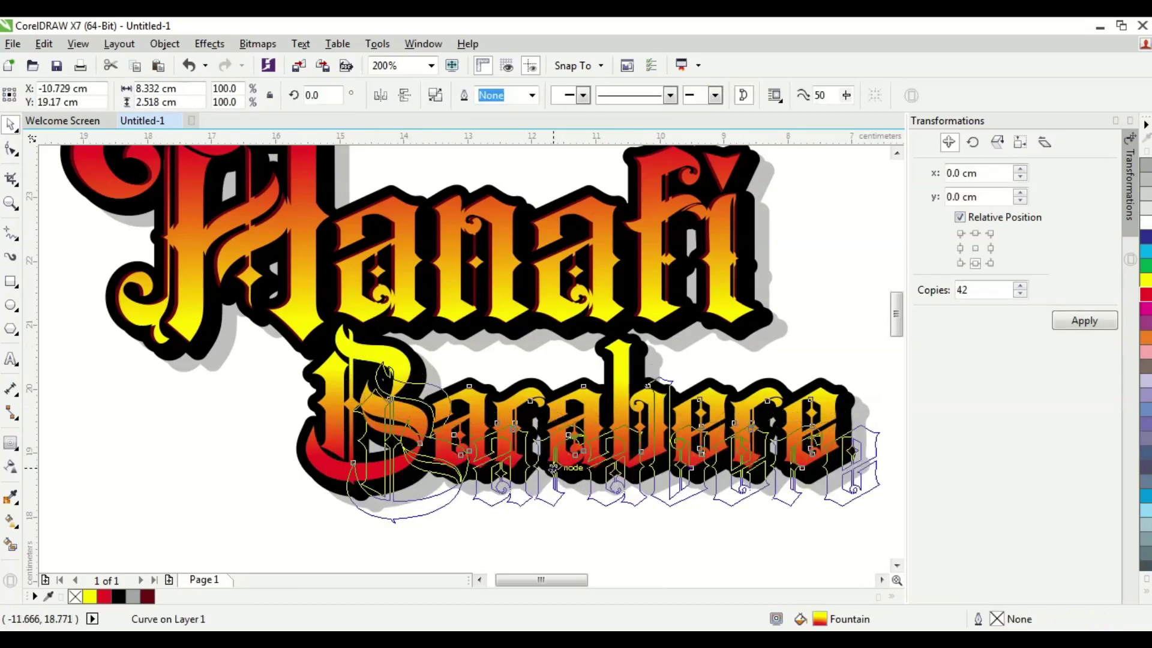
left_click(328, 409)
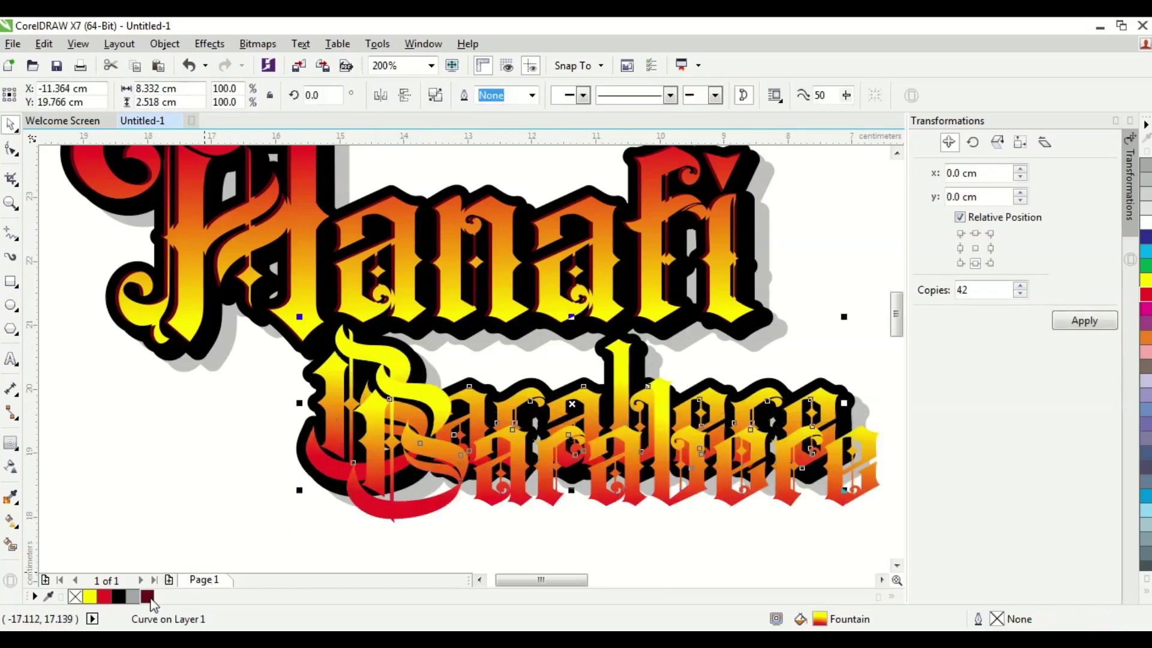
left_click(147, 597)
left_click(188, 552)
- Place the gradient Barabere copy inside the dark-red Barabere as a PowerClip
left_click(456, 492)
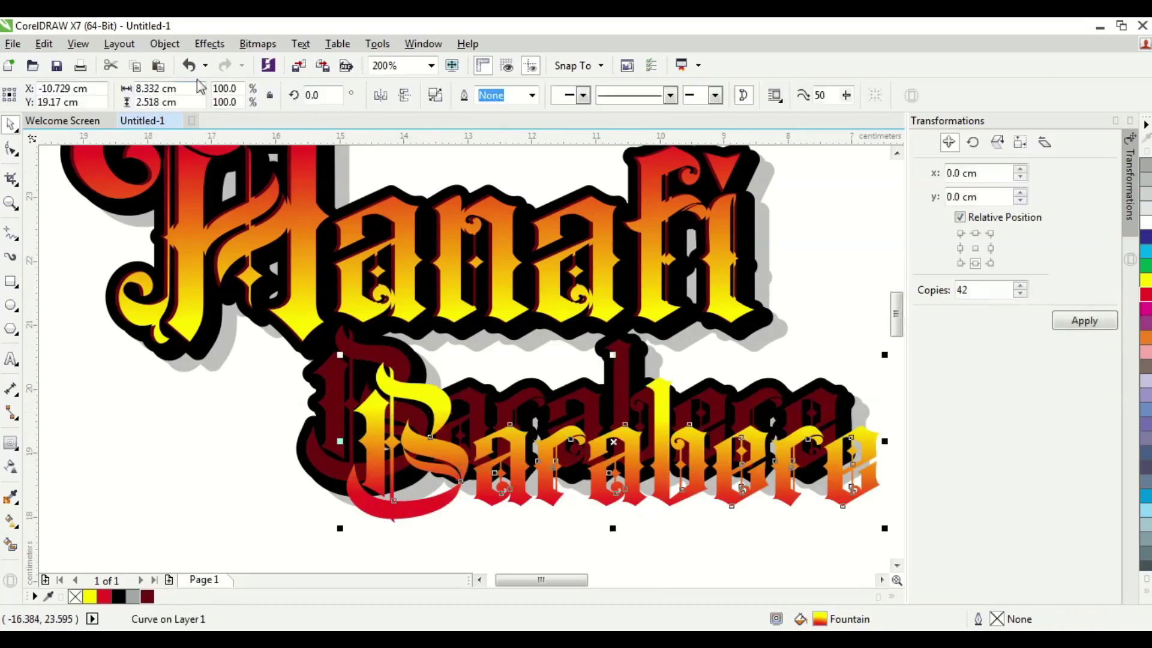
left_click(164, 44)
mouse_move(377, 192)
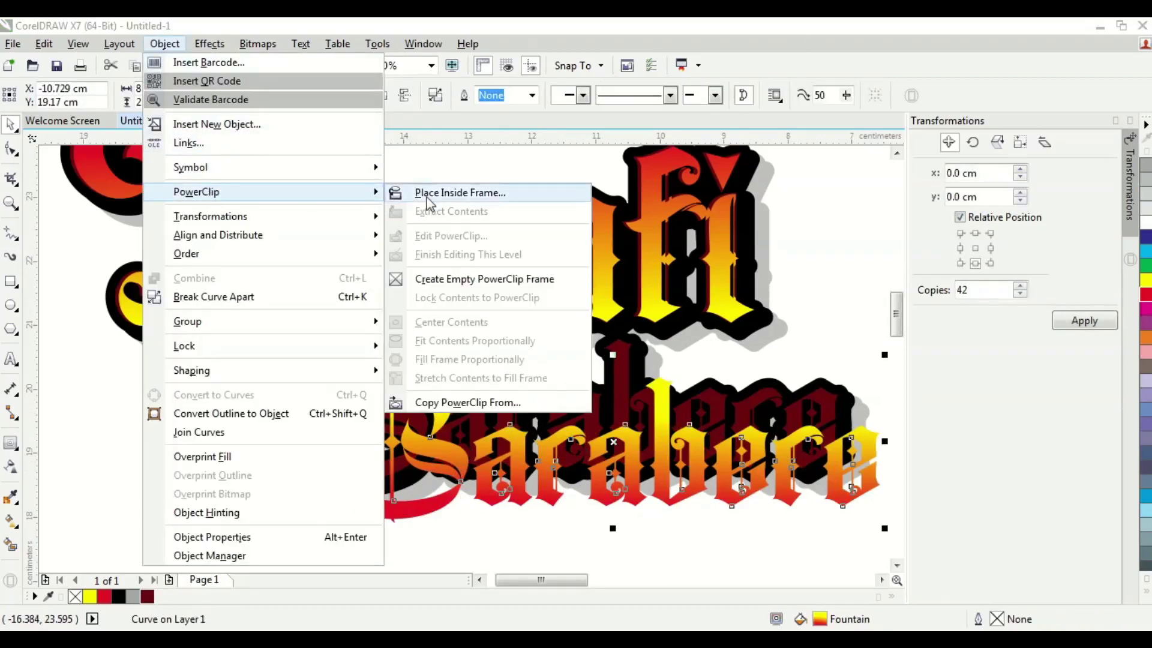
left_click(444, 191)
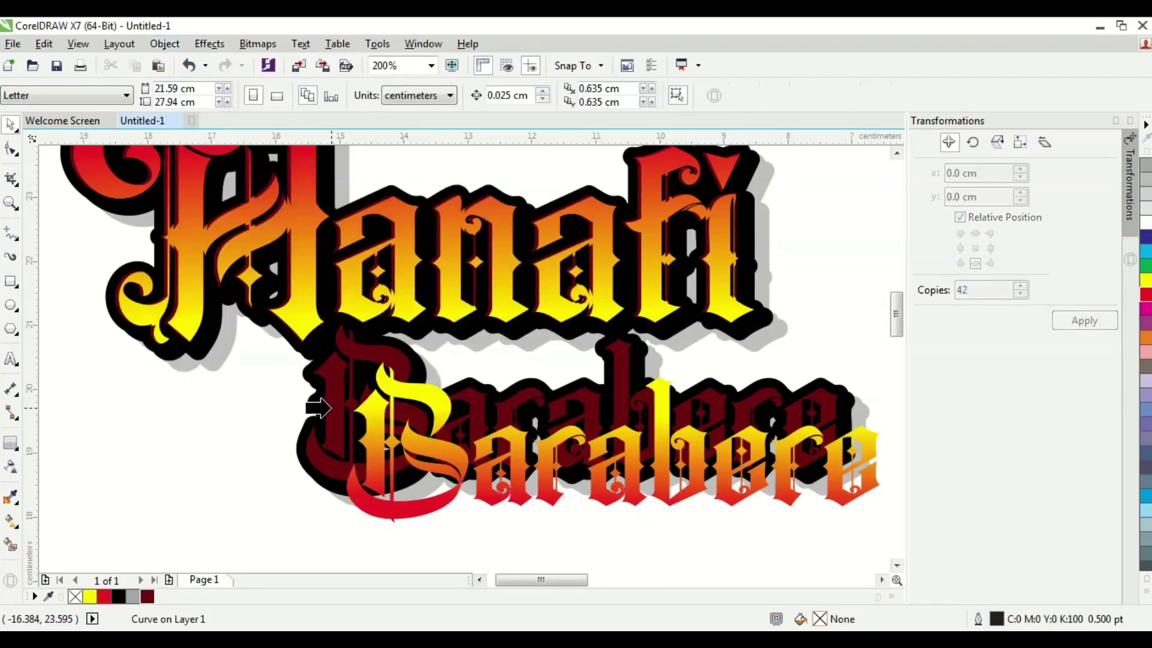
left_click(329, 408)
- Align the gradient Barabere letters within their frame, nudging with the arrow keys
double_click(333, 419)
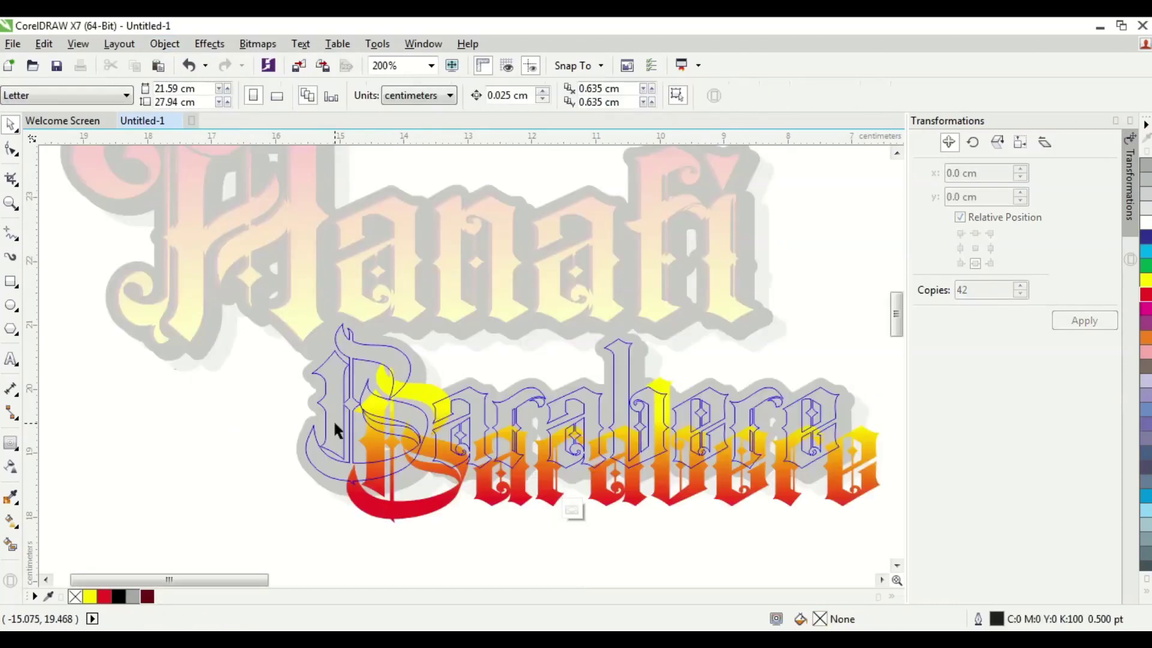
left_click(455, 498)
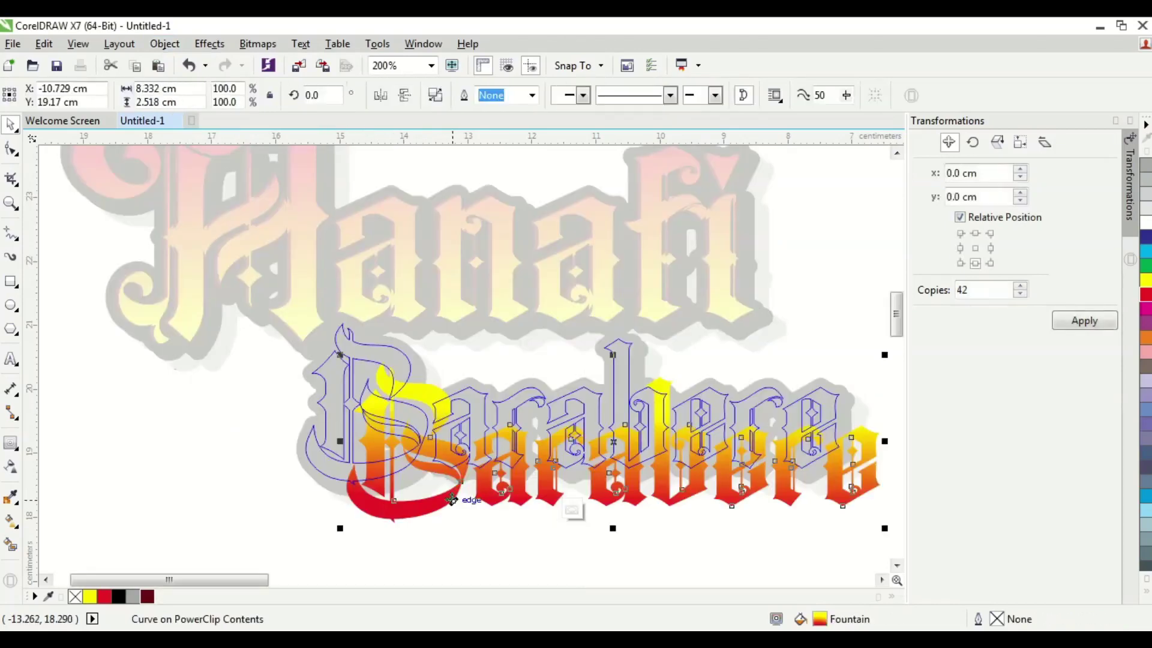
left_click_drag(456, 498, 414, 451)
scroll(342, 386, "up", 1)
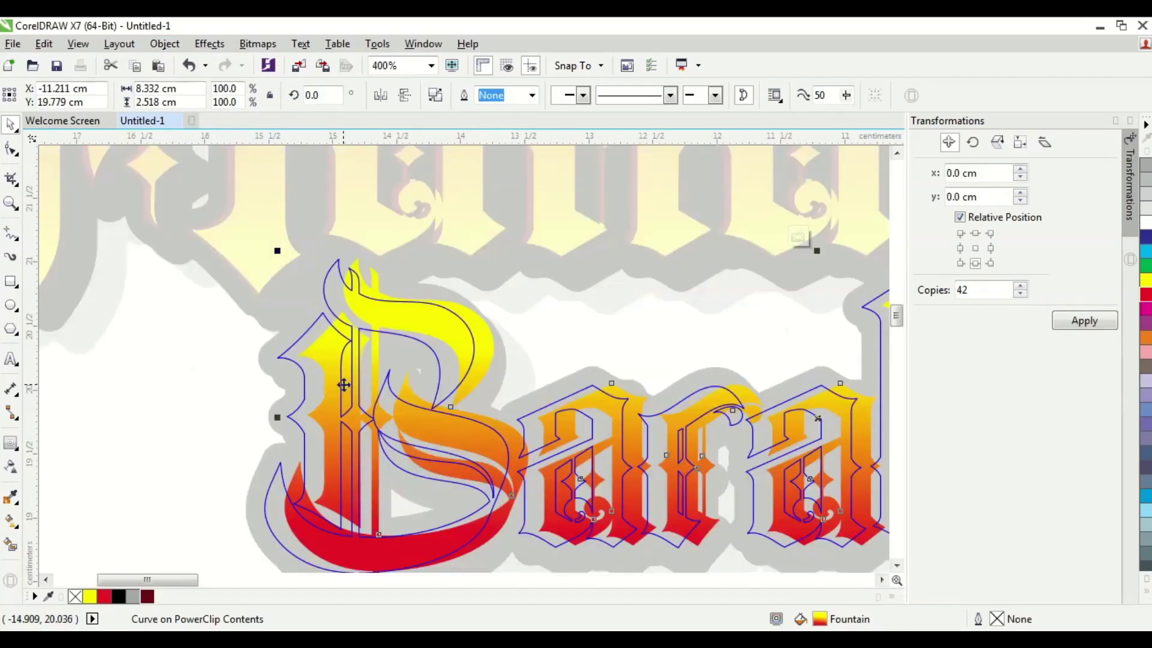
mouse_move(334, 386)
left_mouse_down()
mouse_move(316, 385)
mouse_move(332, 391)
left_mouse_up()
key("Up")
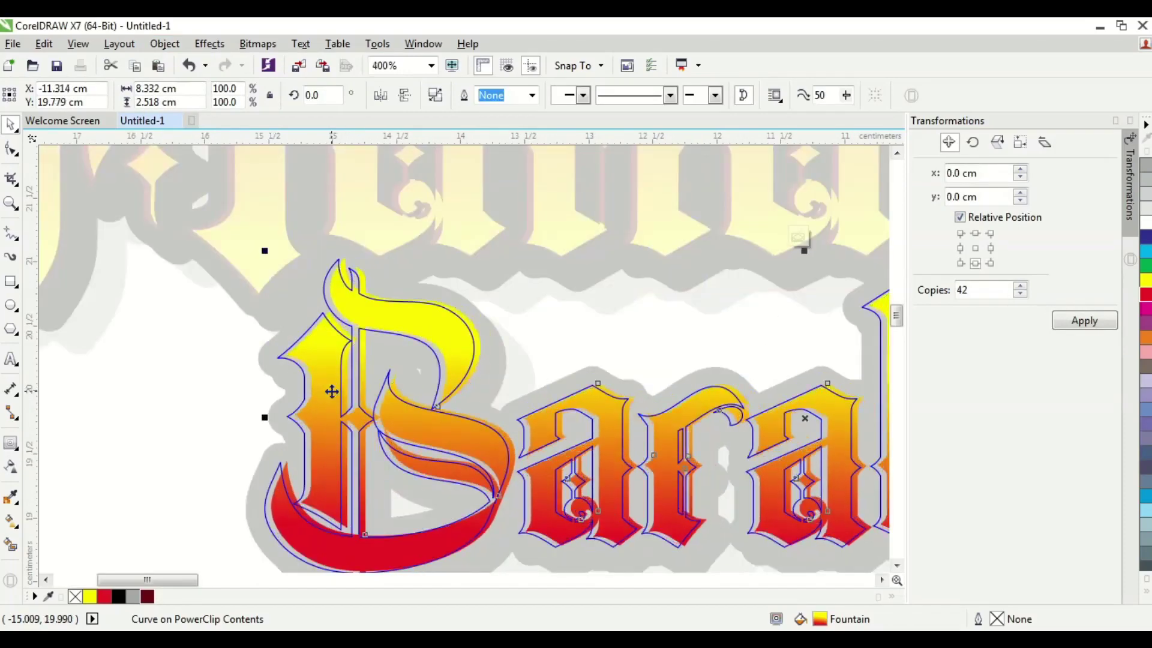
key("Left")
key("Right")
key("Down")
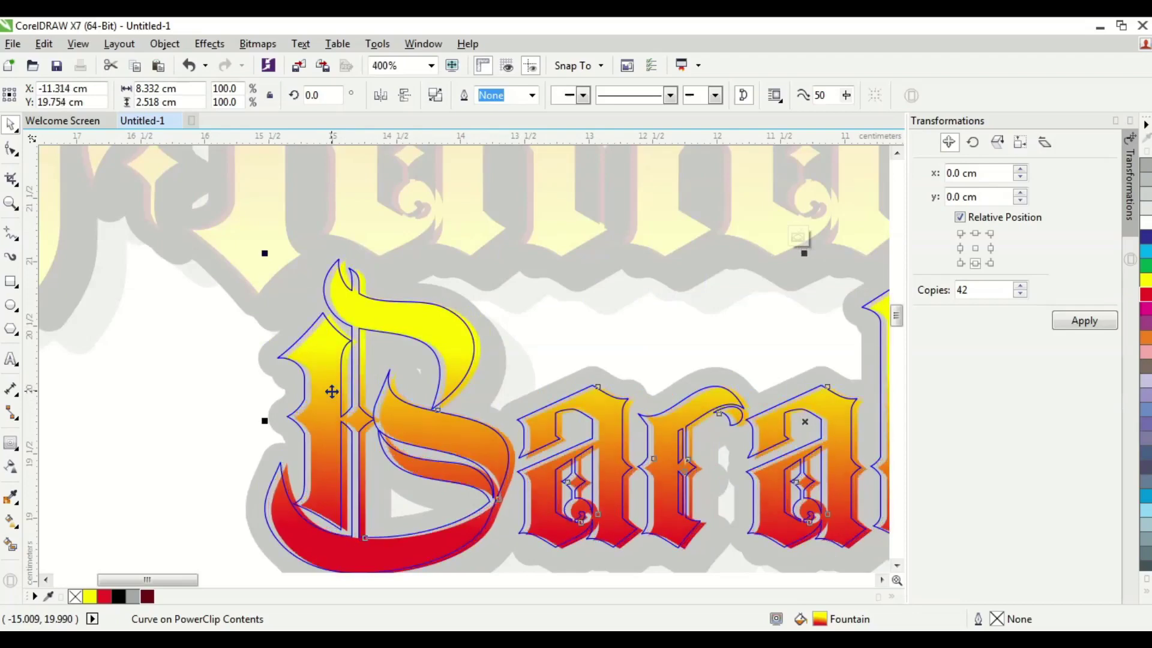
key("Up")
key("Left")
key("Right")
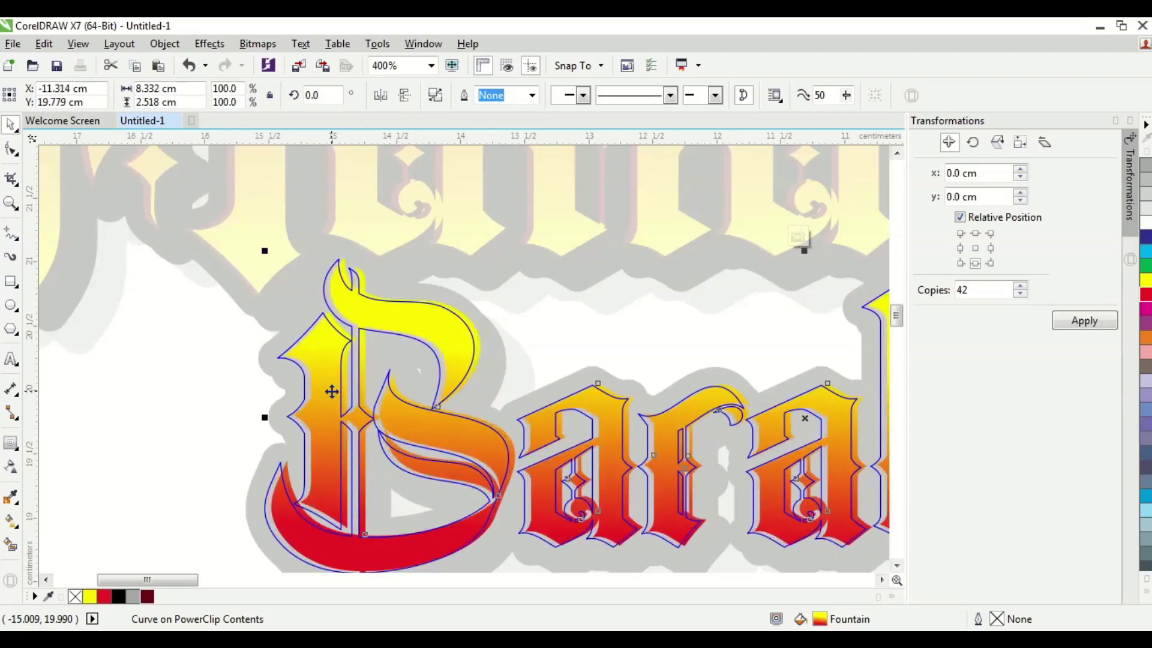
- Finish the Barabere PowerClip edit and marquee-select the whole logo
scroll(252, 398, "down", 2)
left_click(252, 399, "ctrl")
left_click(259, 413)
scroll(259, 414, "down", 2)
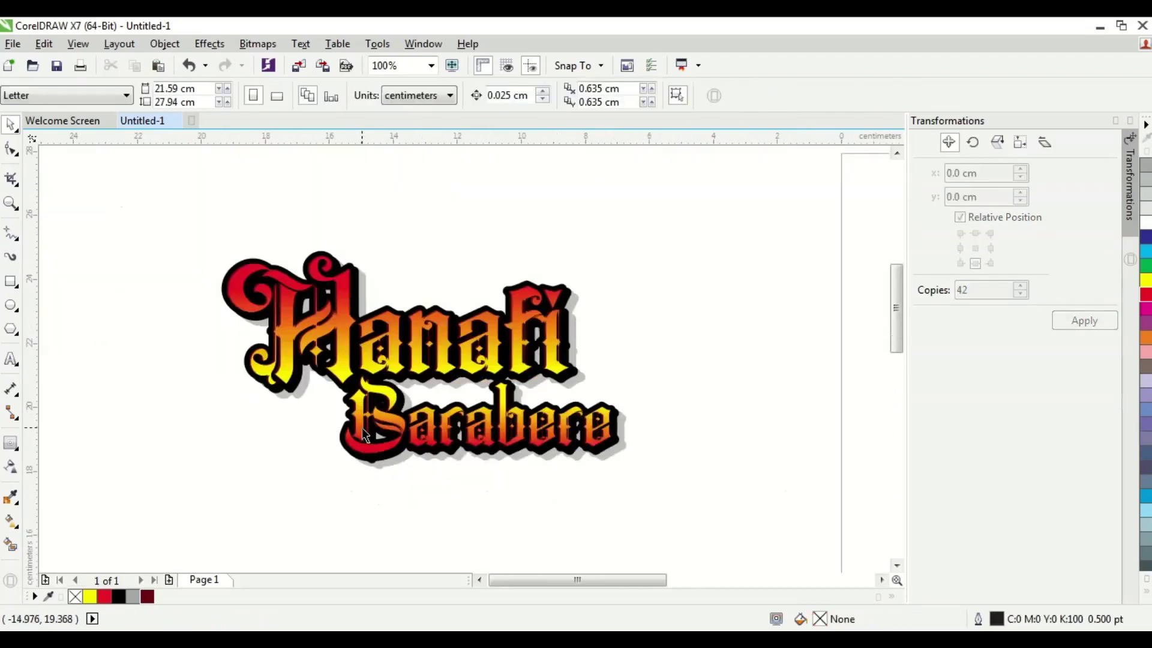
left_click_drag(723, 493, 169, 223)
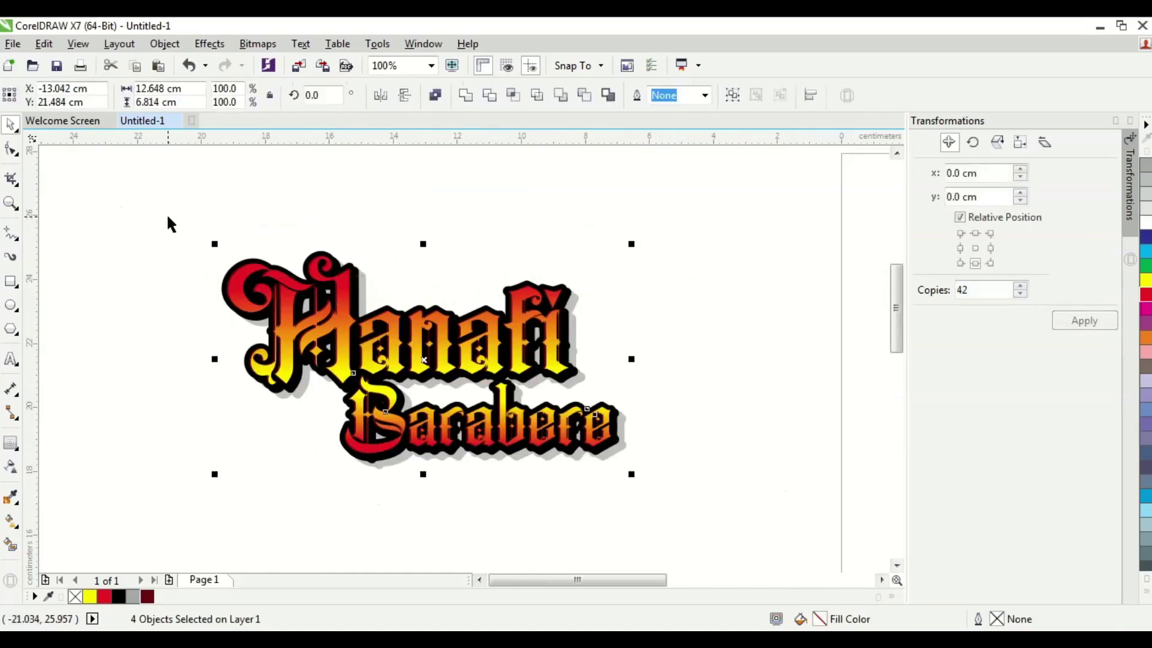